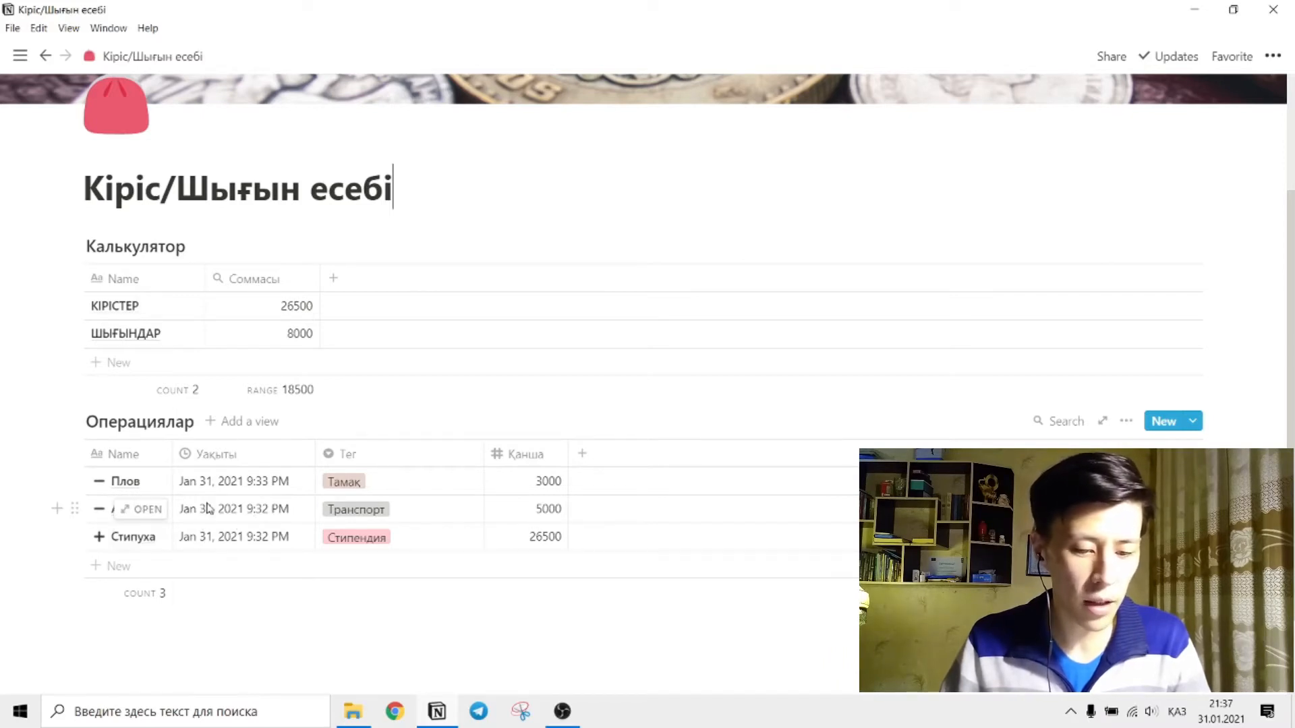
Narrow the Тег column of the Операциялар table.
left_click_drag(484, 454, 440, 453)
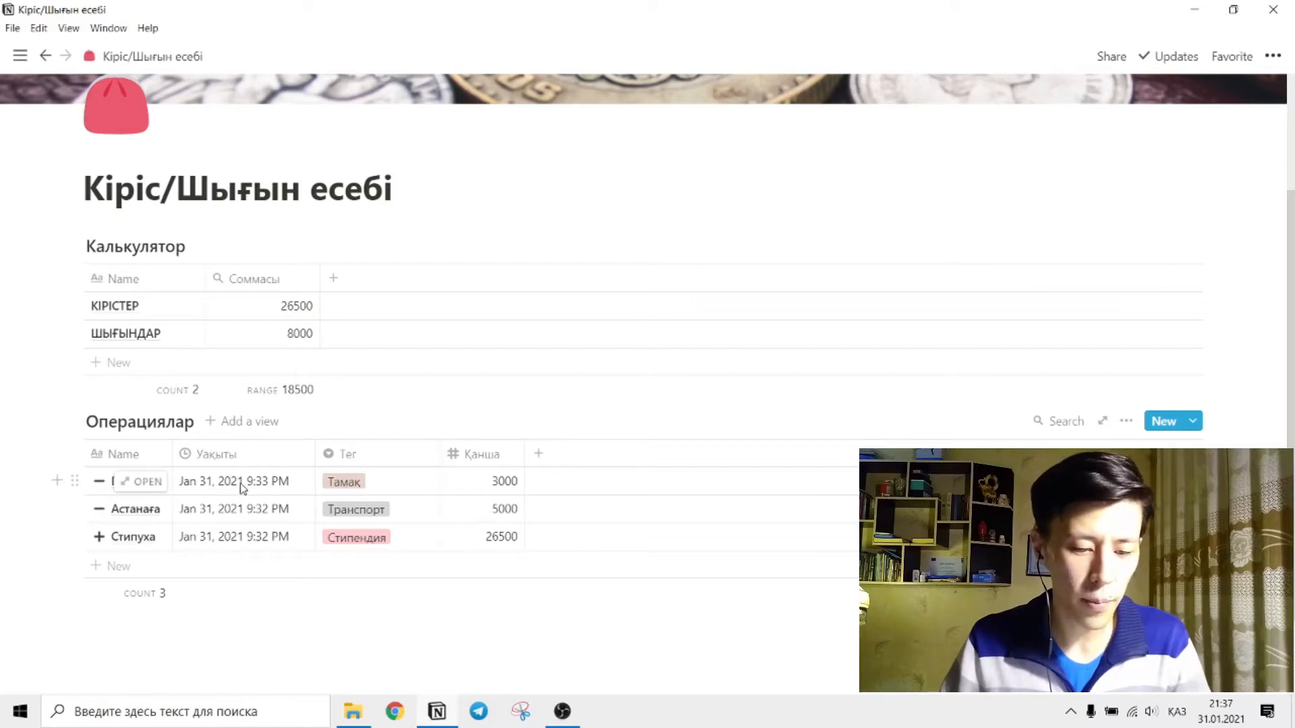
scroll(182, 444, "up", 3)
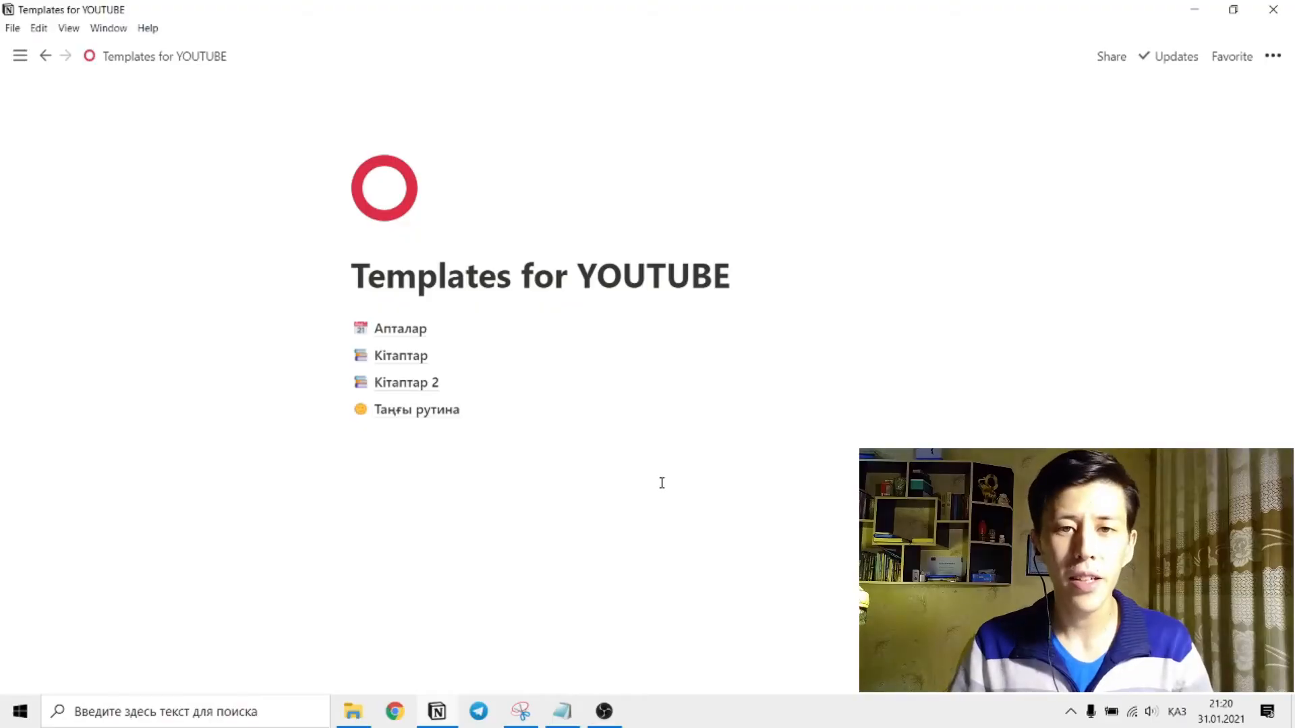
Create a new private page and open it as a full page.
mouse_move(4, 128)
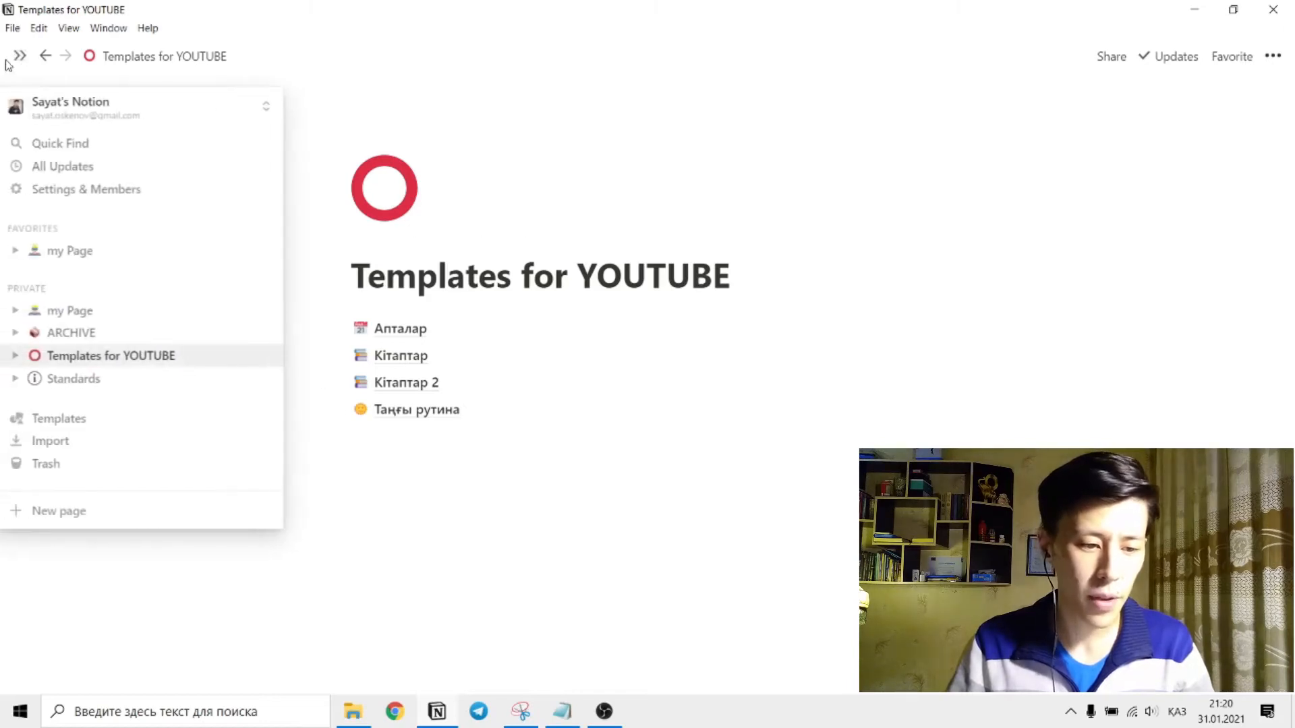
left_click(106, 523)
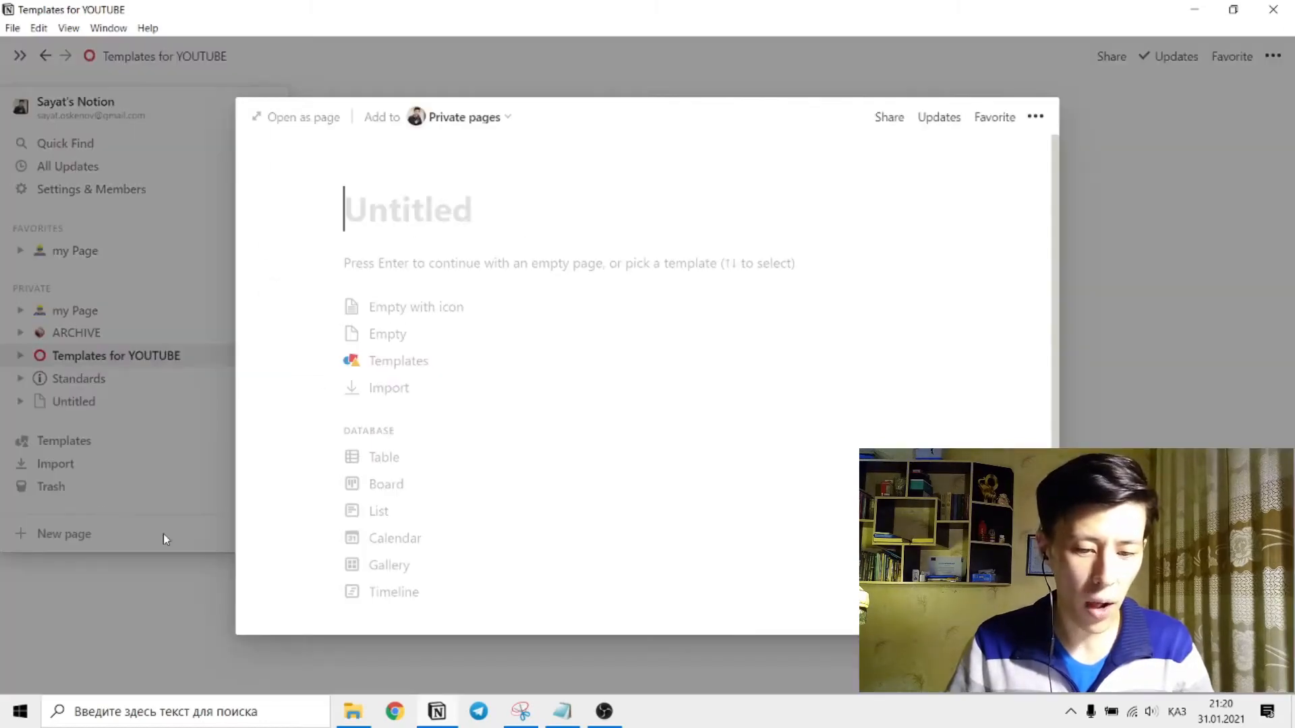
left_click(290, 118)
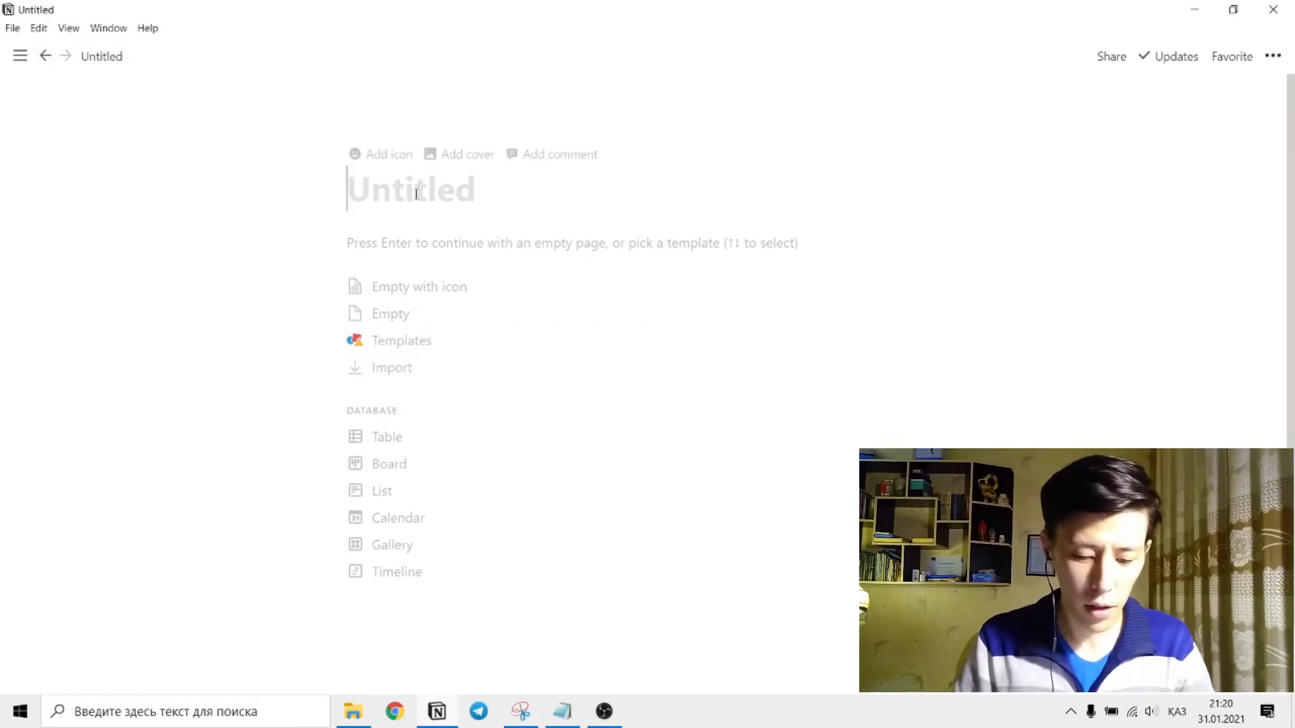
Title the new page "Кіріс/Шығын есебі".
type("Kipic")
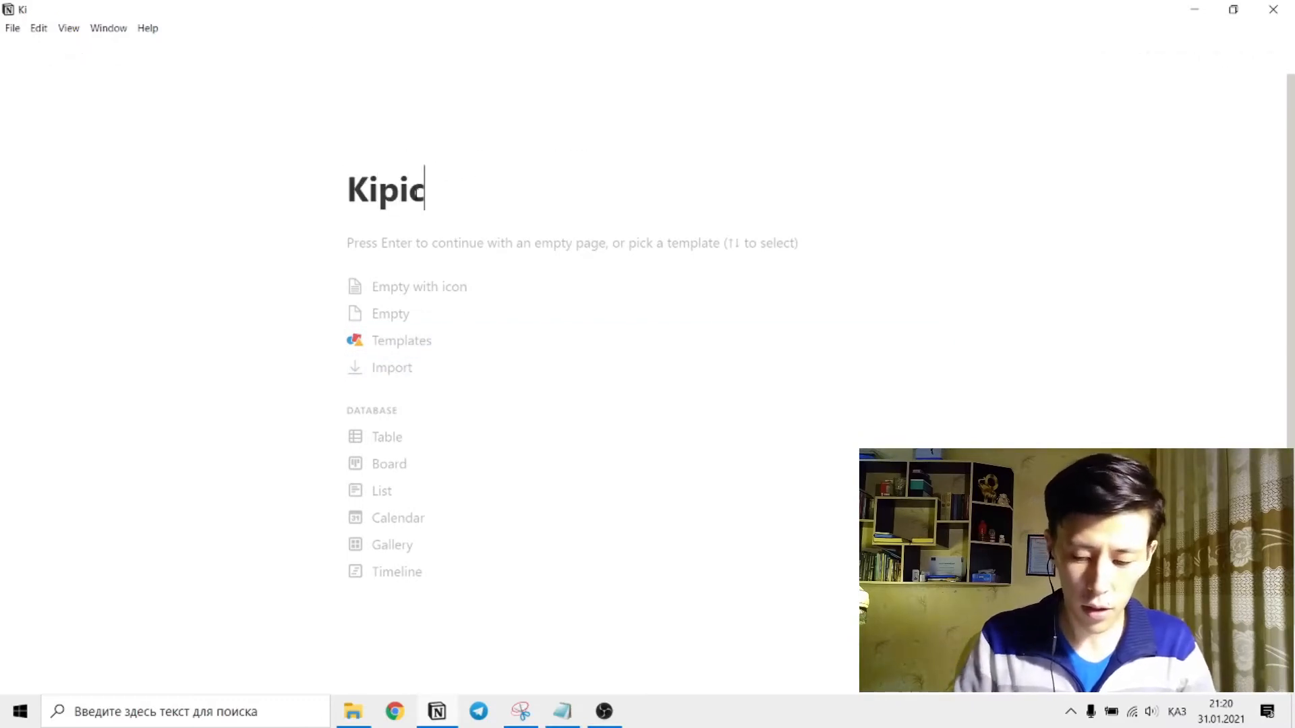
type("/Шы")
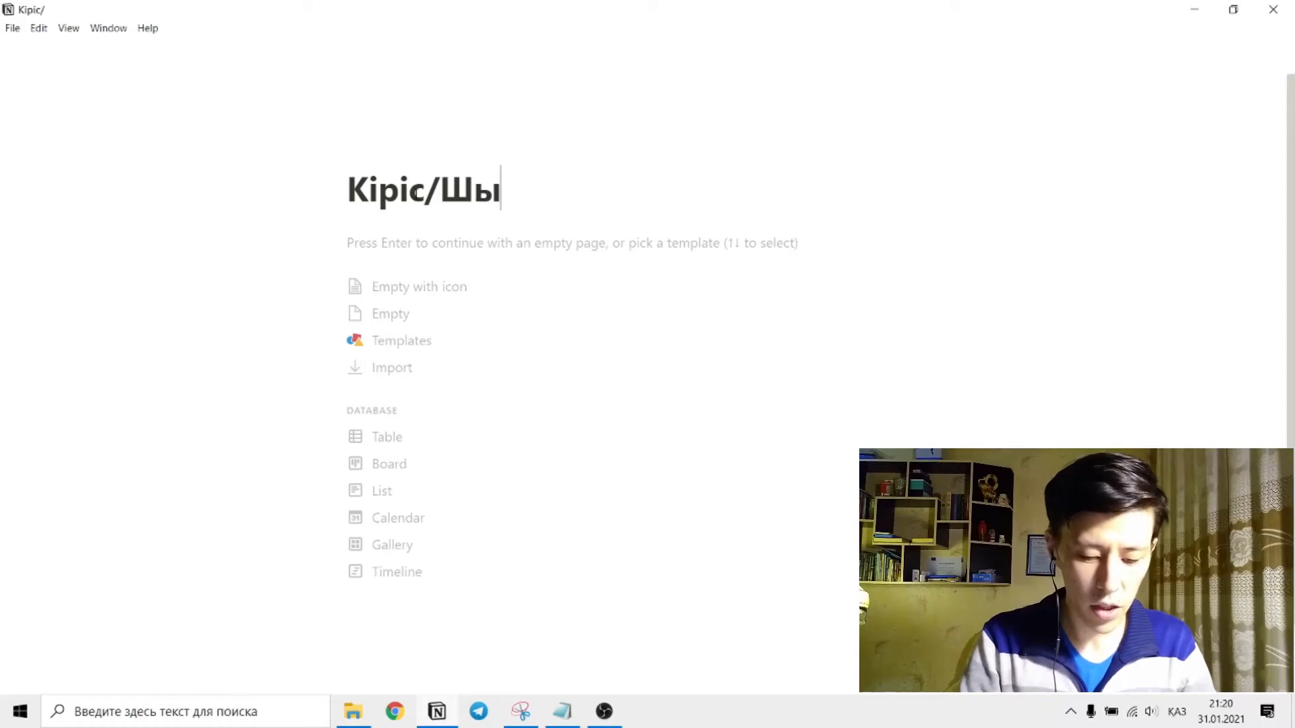
type("нын")
key("BackSpace")
key("BackSpace")
key("BackSpace")
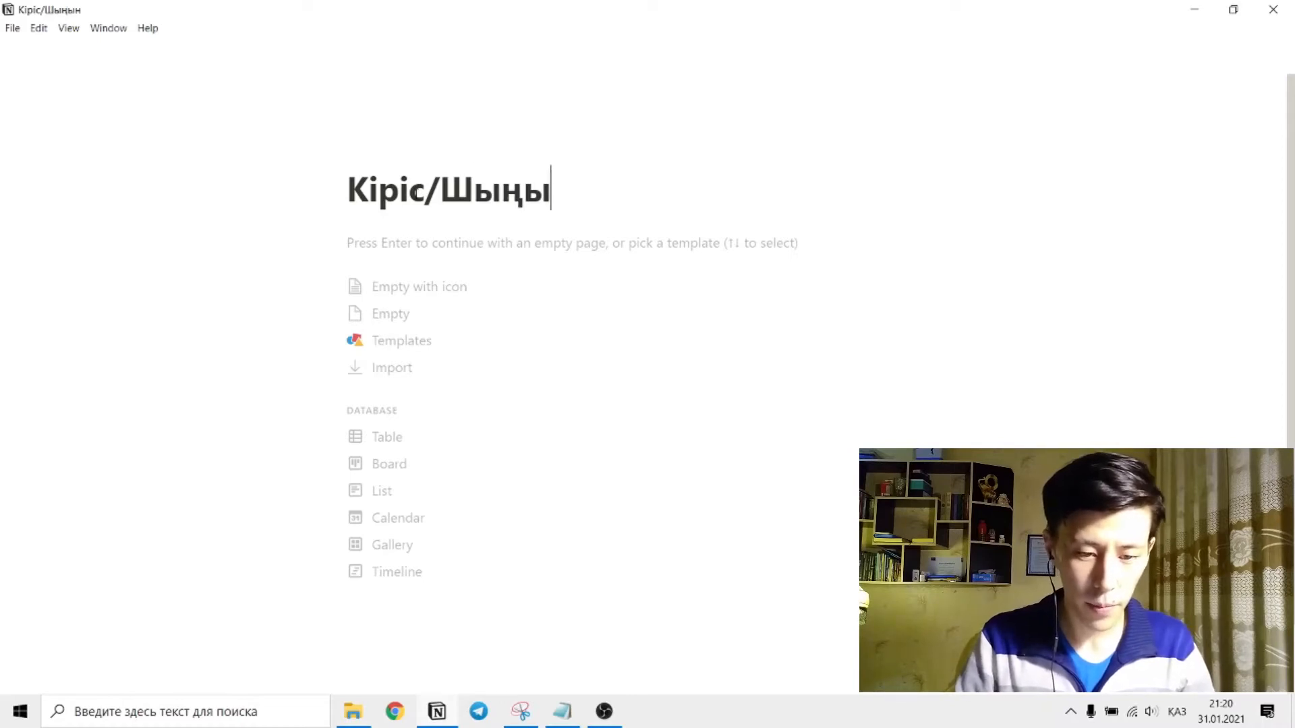
type("ң")
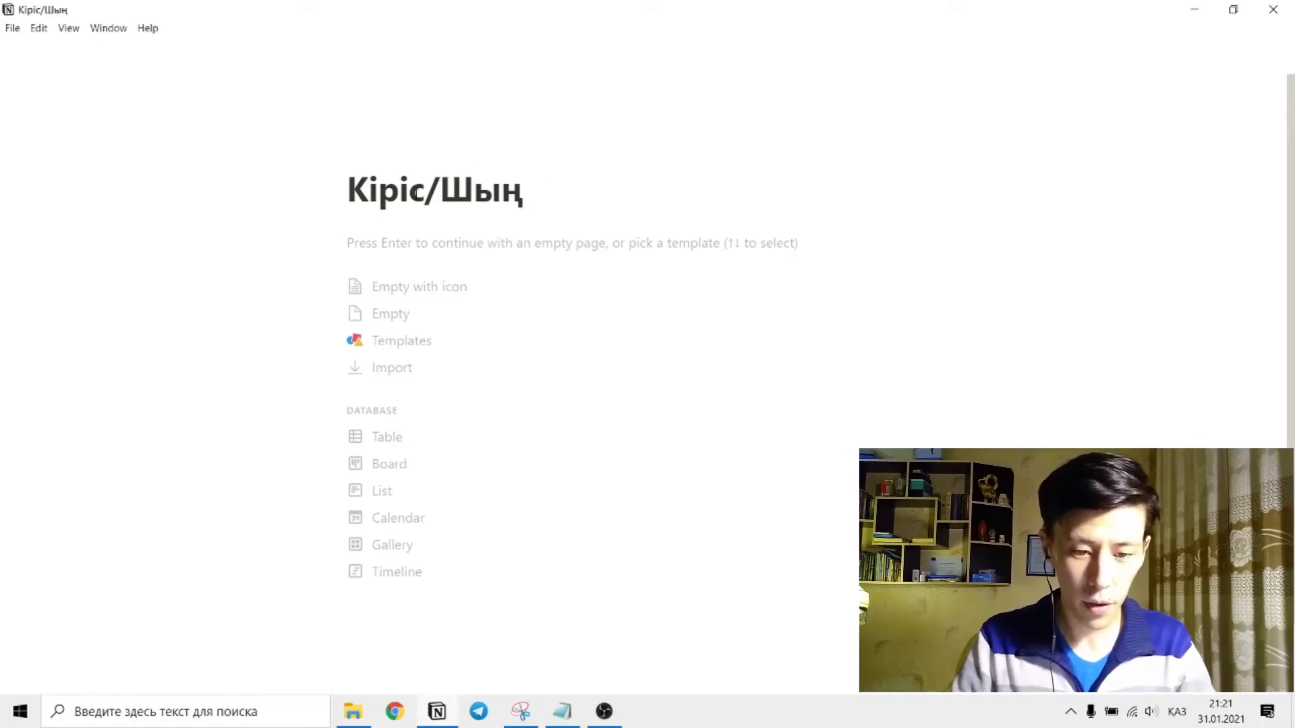
key("BackSpace")
type("ғын е")
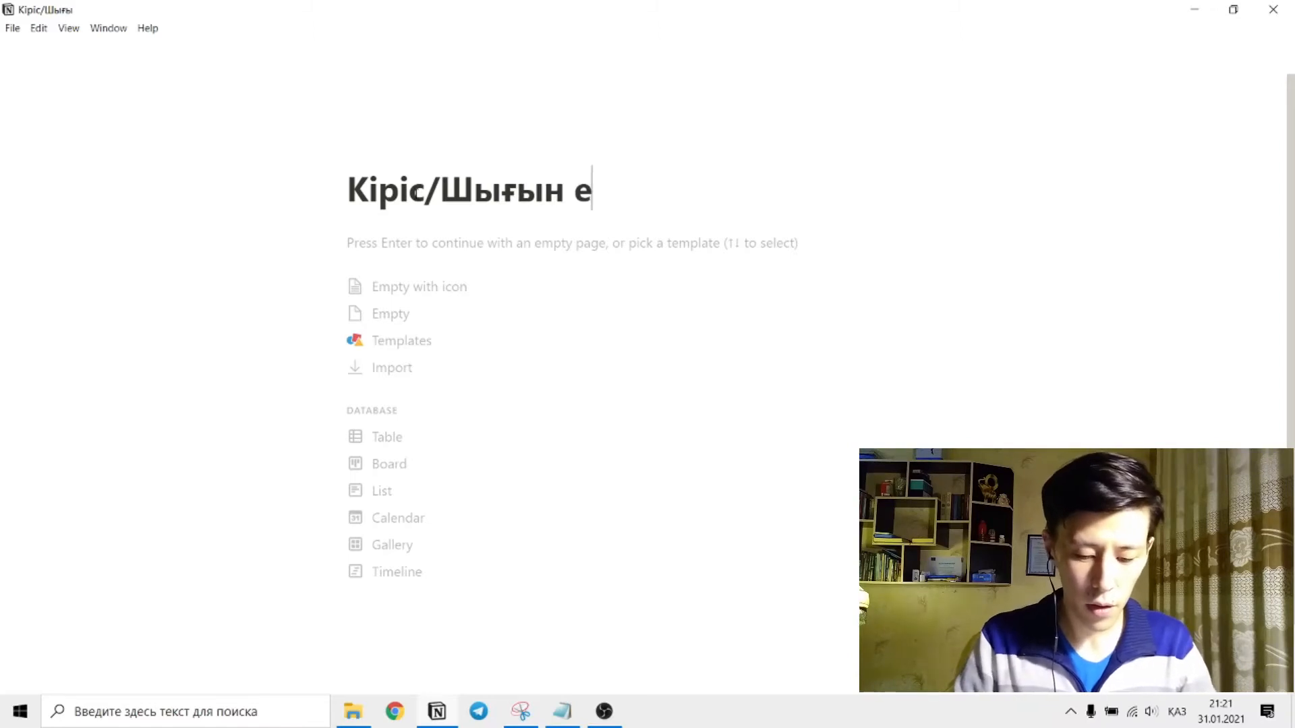
type("себі")
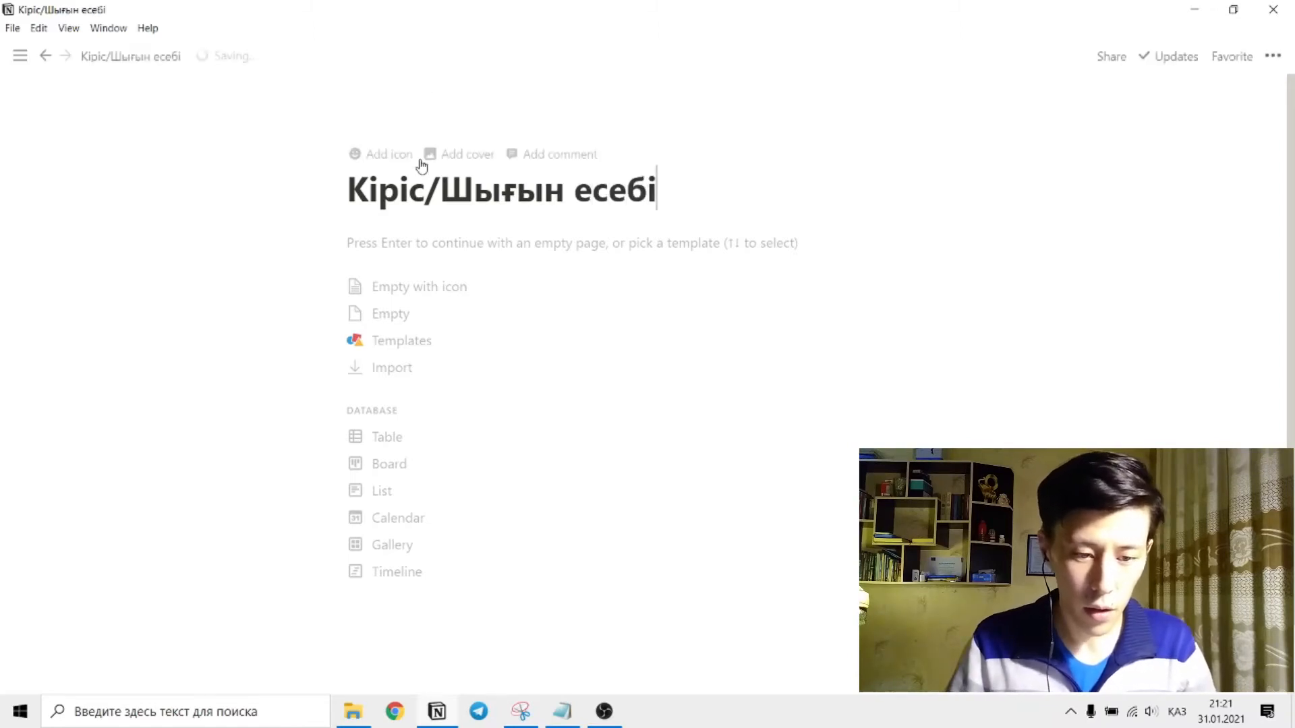
Give the page a red coin purse emoji icon, searching the emojis for "coi".
left_click(362, 153)
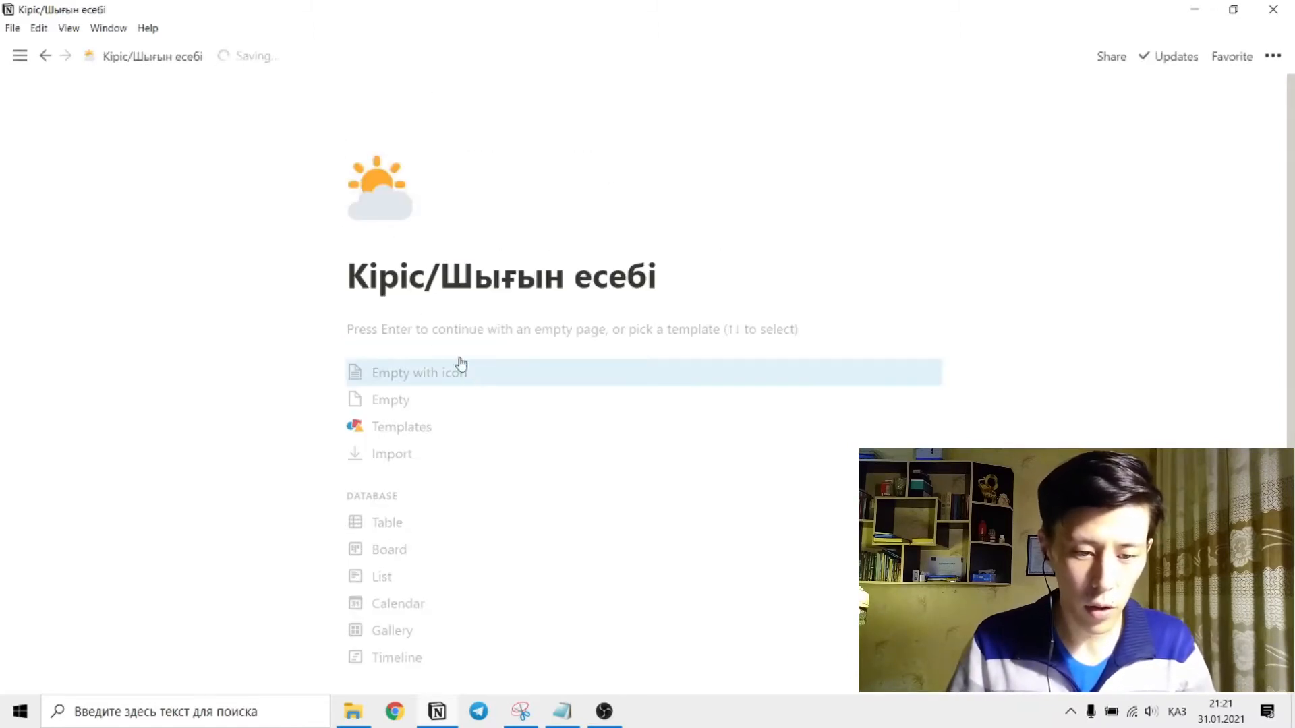
left_click(378, 196)
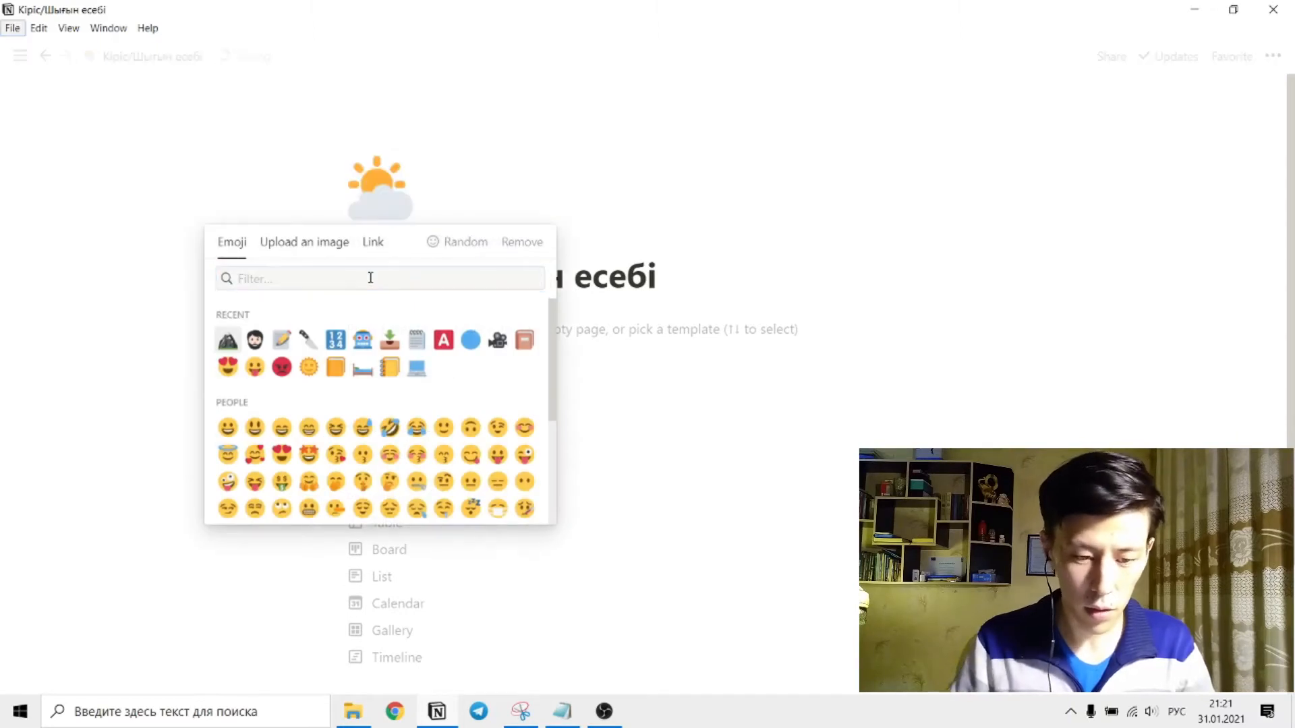
key("alt+shift")
type("coin")
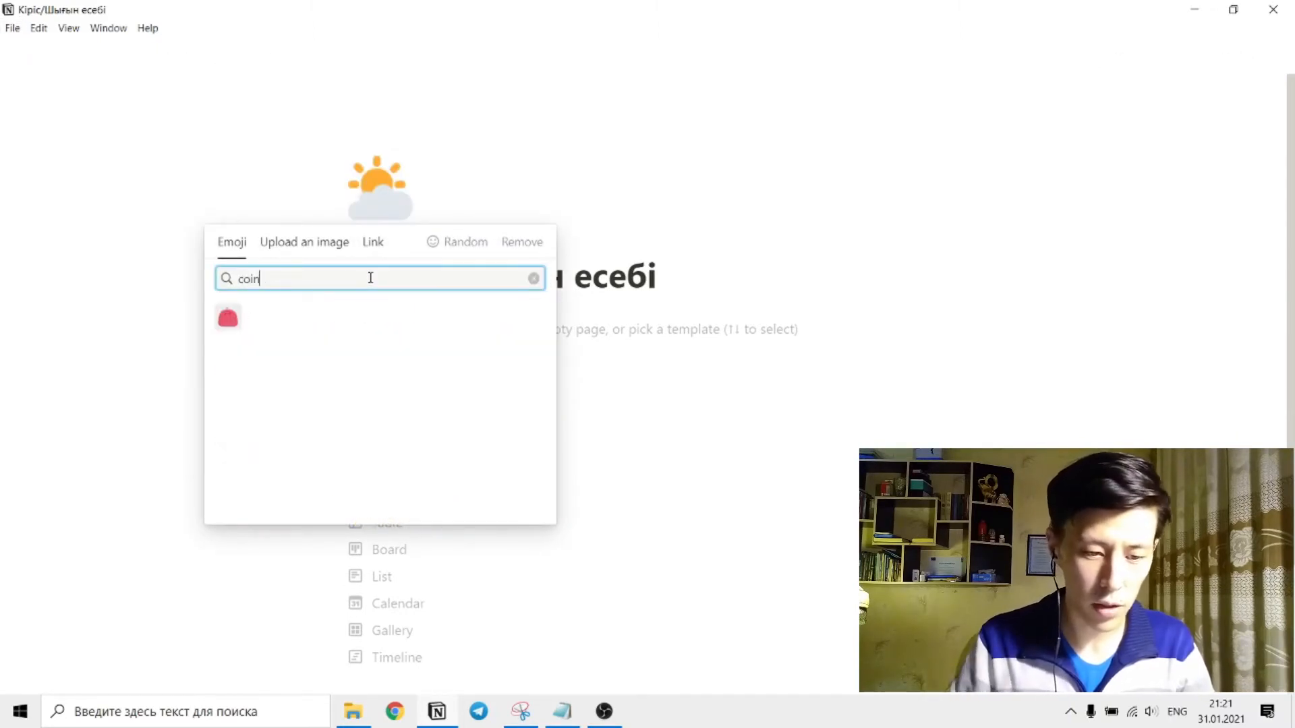
left_click(236, 317)
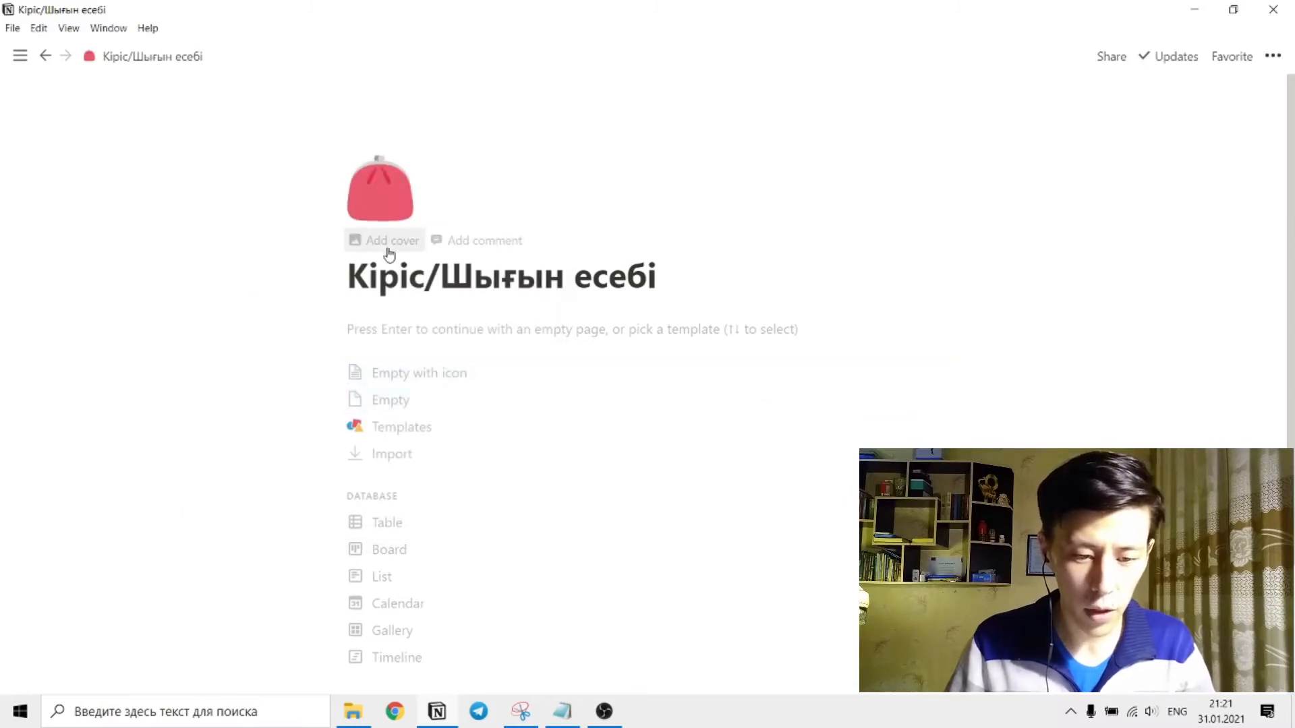
Add a page cover and upload CoverImage_for_template6 from the Media > Social Media > Notion folder as its image.
left_click(383, 243)
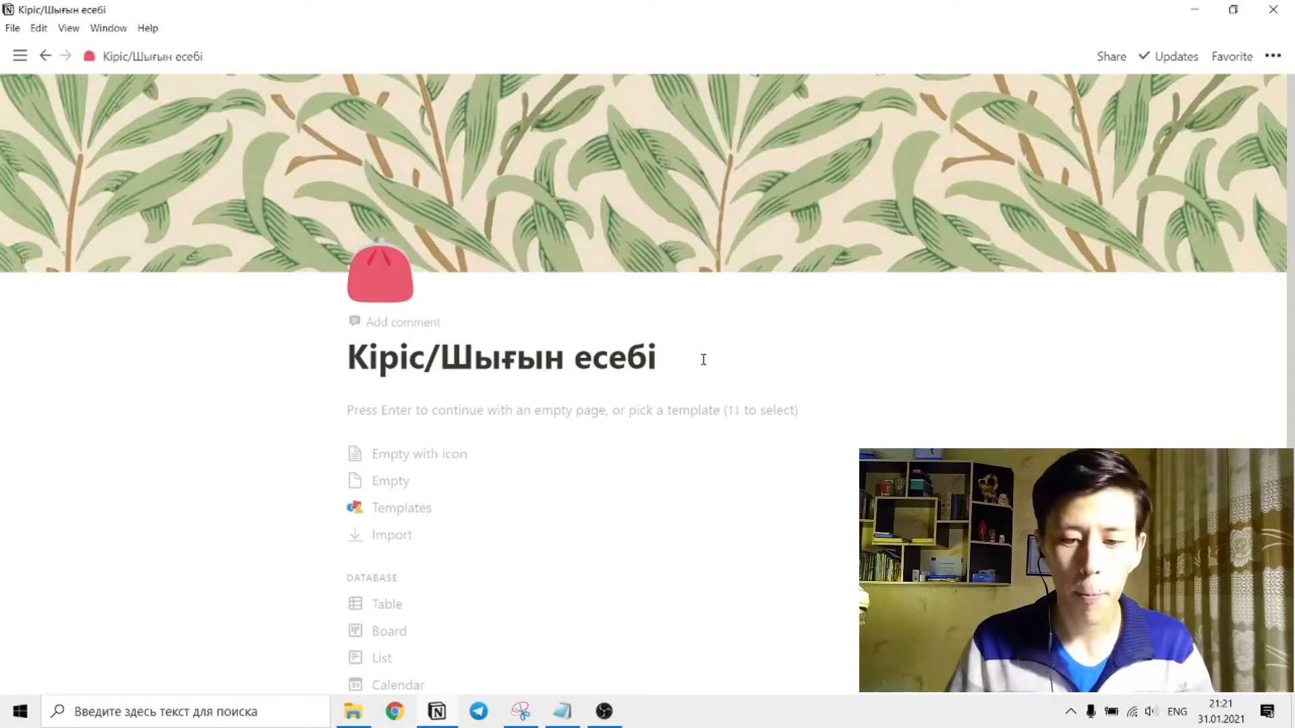
mouse_move(840, 242)
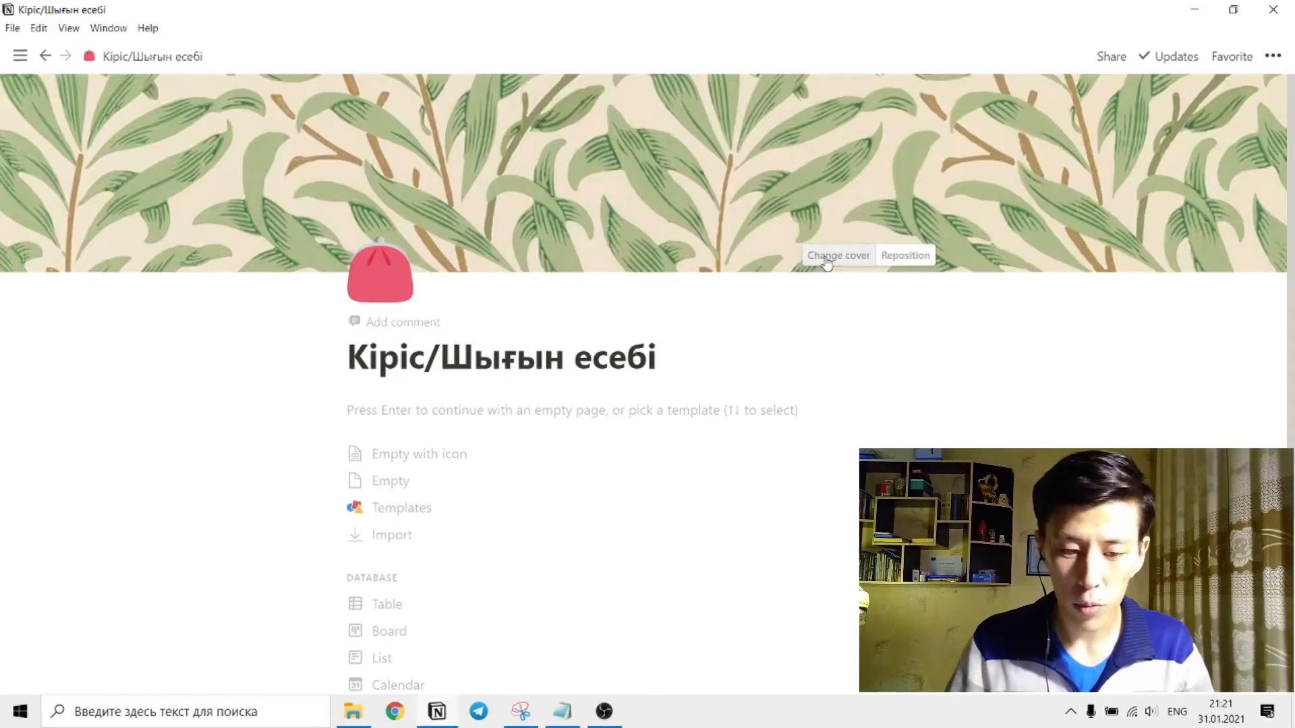
left_click(826, 261)
left_click(695, 288)
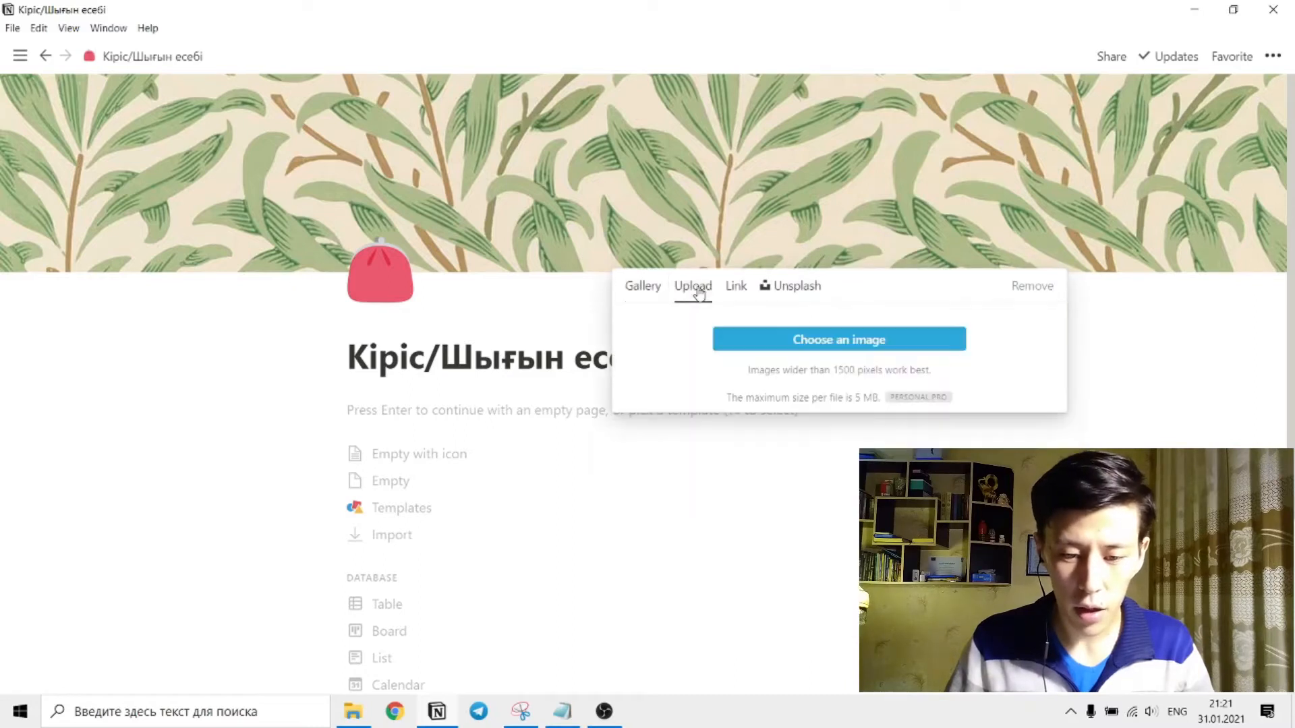
left_click(819, 340)
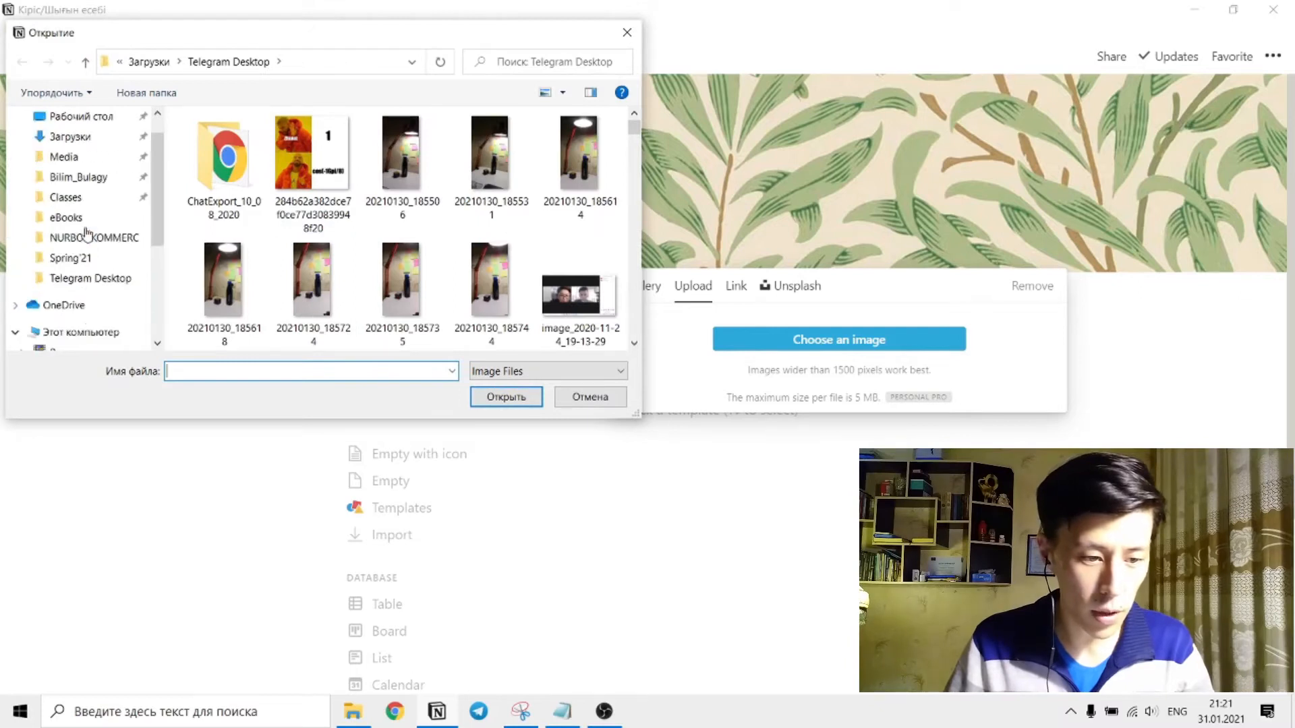
left_click(92, 162)
left_click(269, 180)
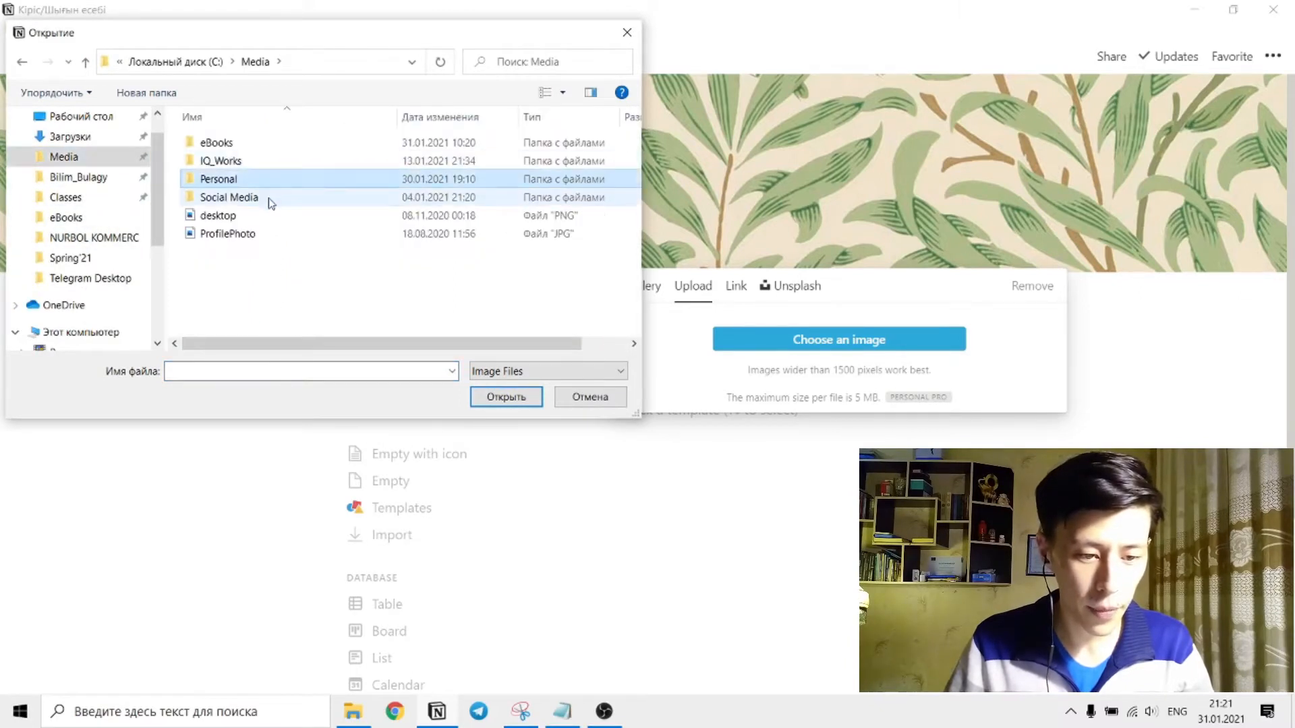
double_click(270, 197)
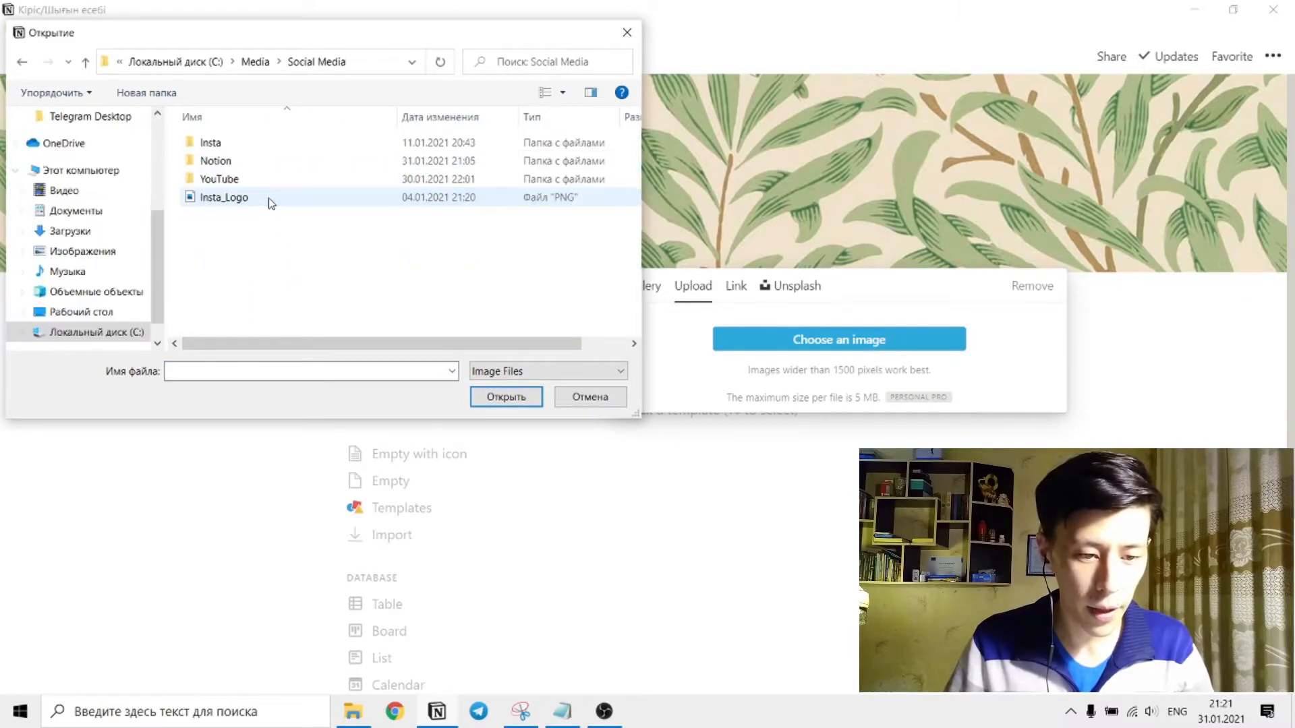
double_click(269, 162)
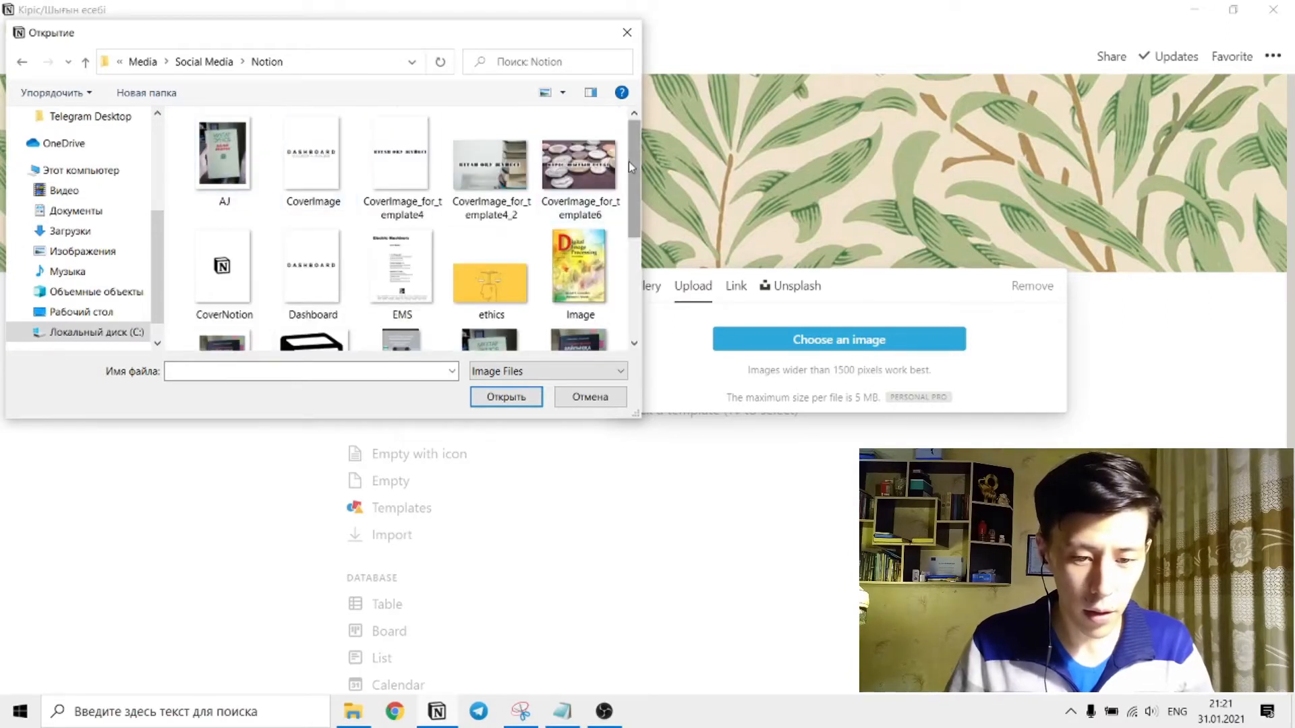
left_click(572, 169)
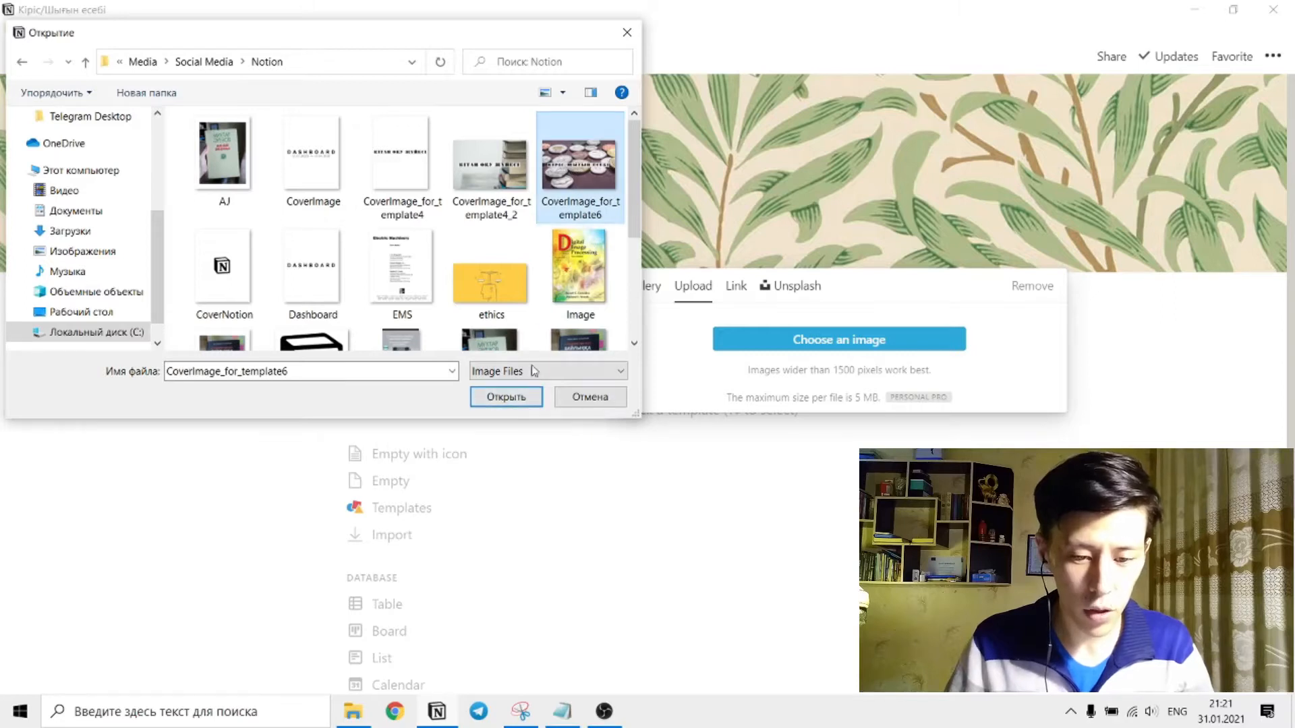
left_click(502, 400)
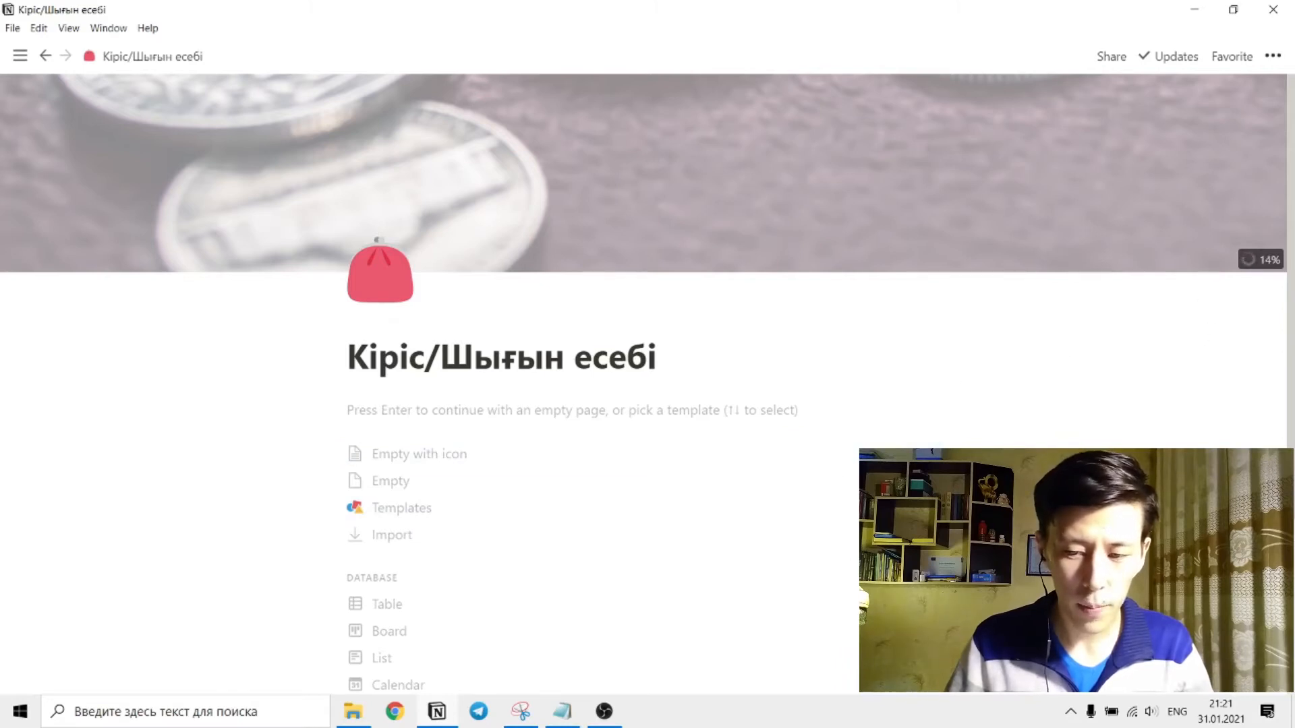
Reposition the cover image slightly upward and save its position.
left_click(928, 258)
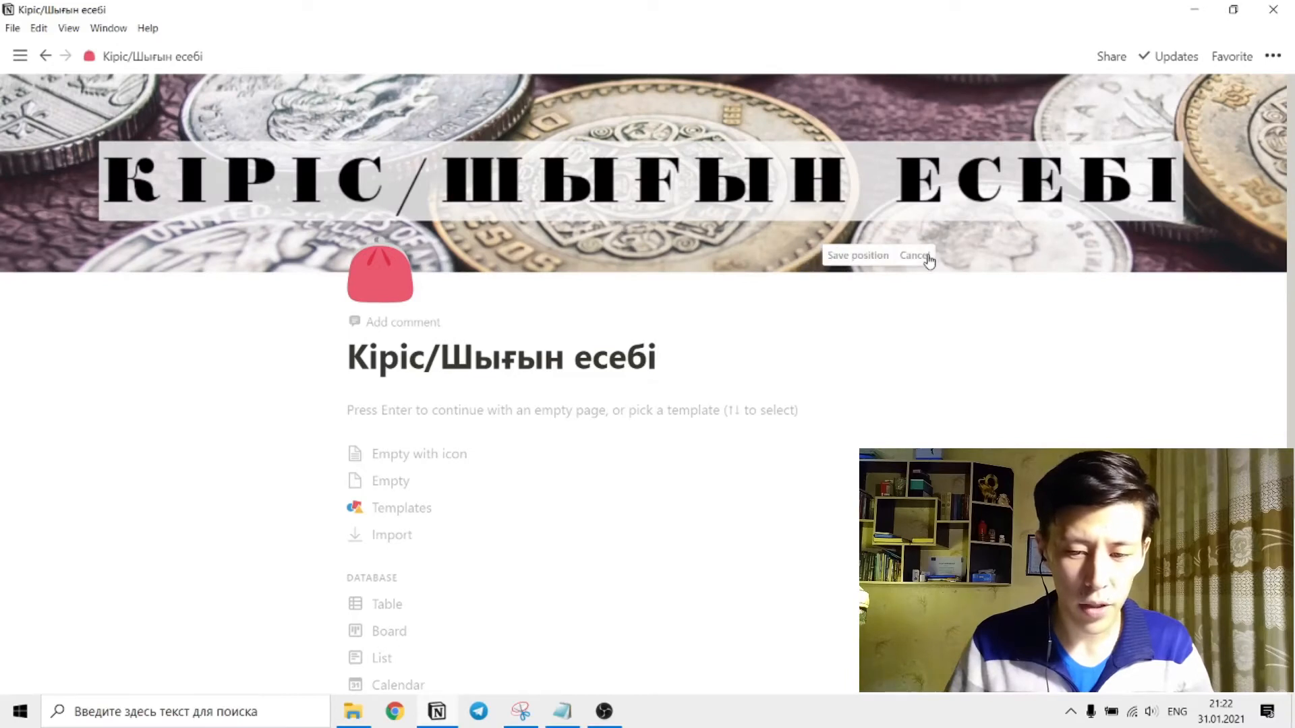
left_click_drag(879, 172, 886, 166)
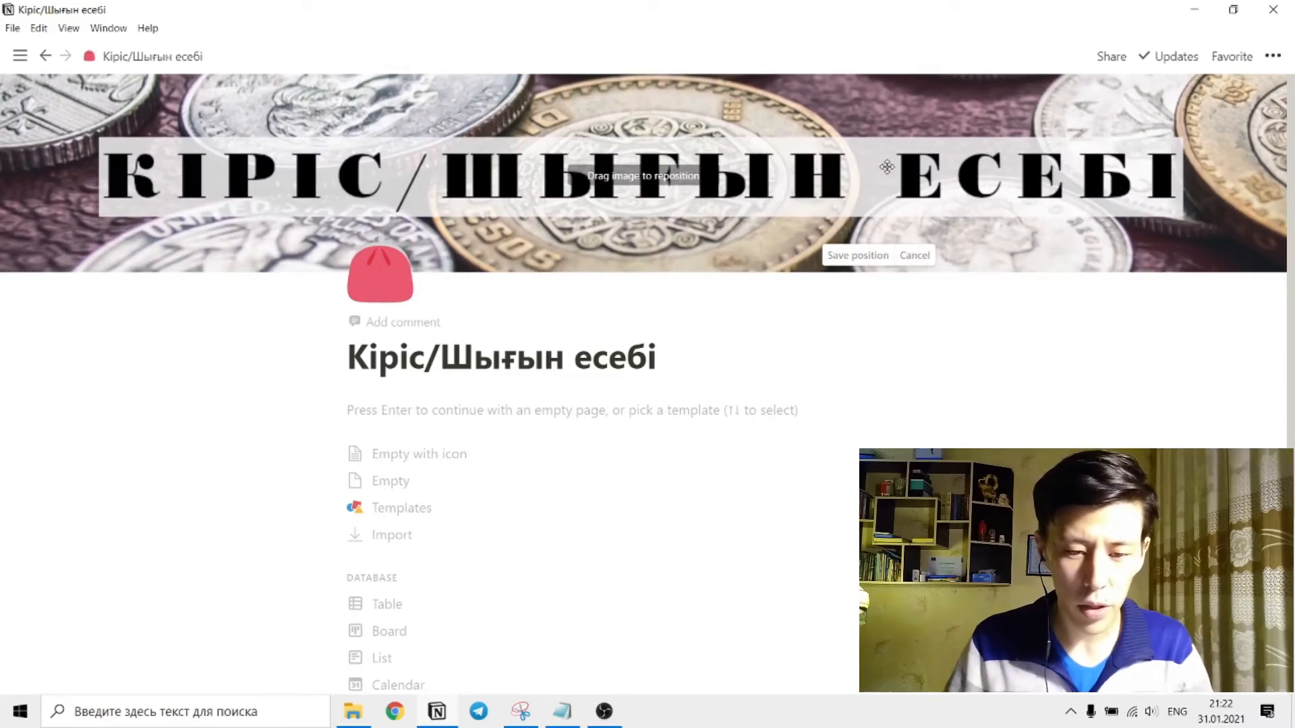
left_click(845, 263)
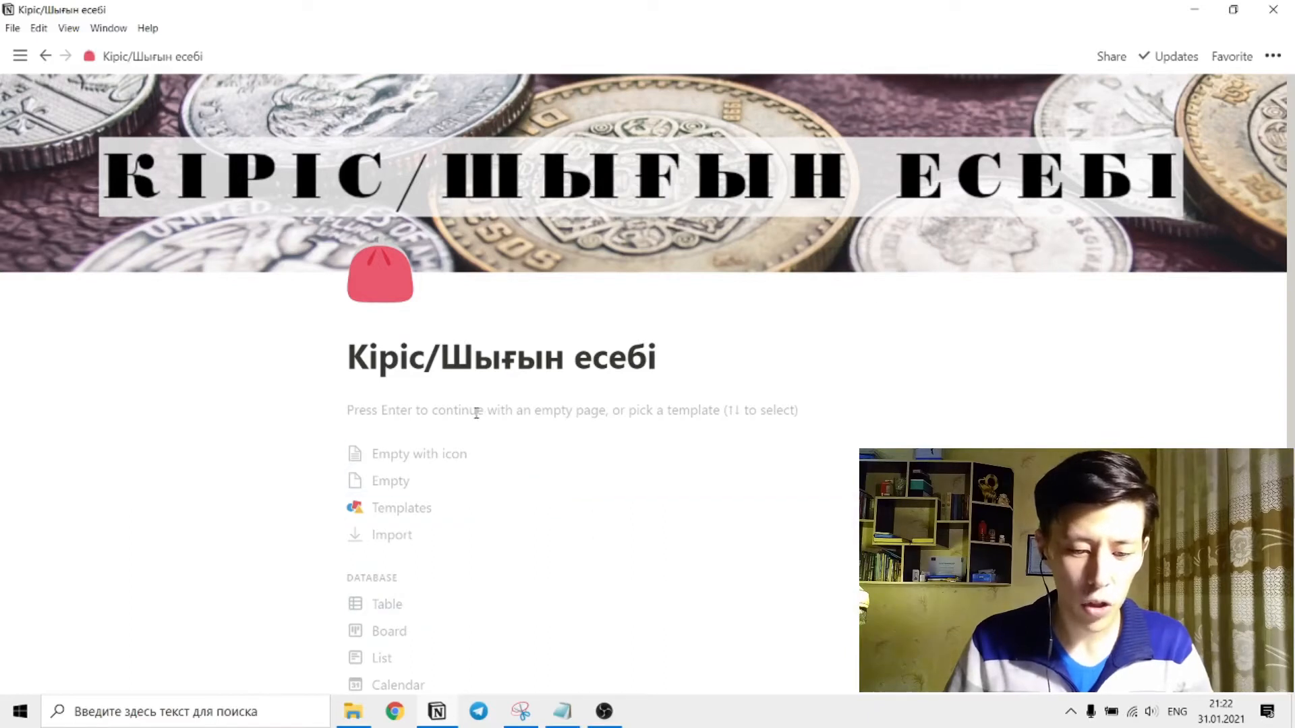
Start the page as an empty one and insert an inline table below the title.
key("Return")
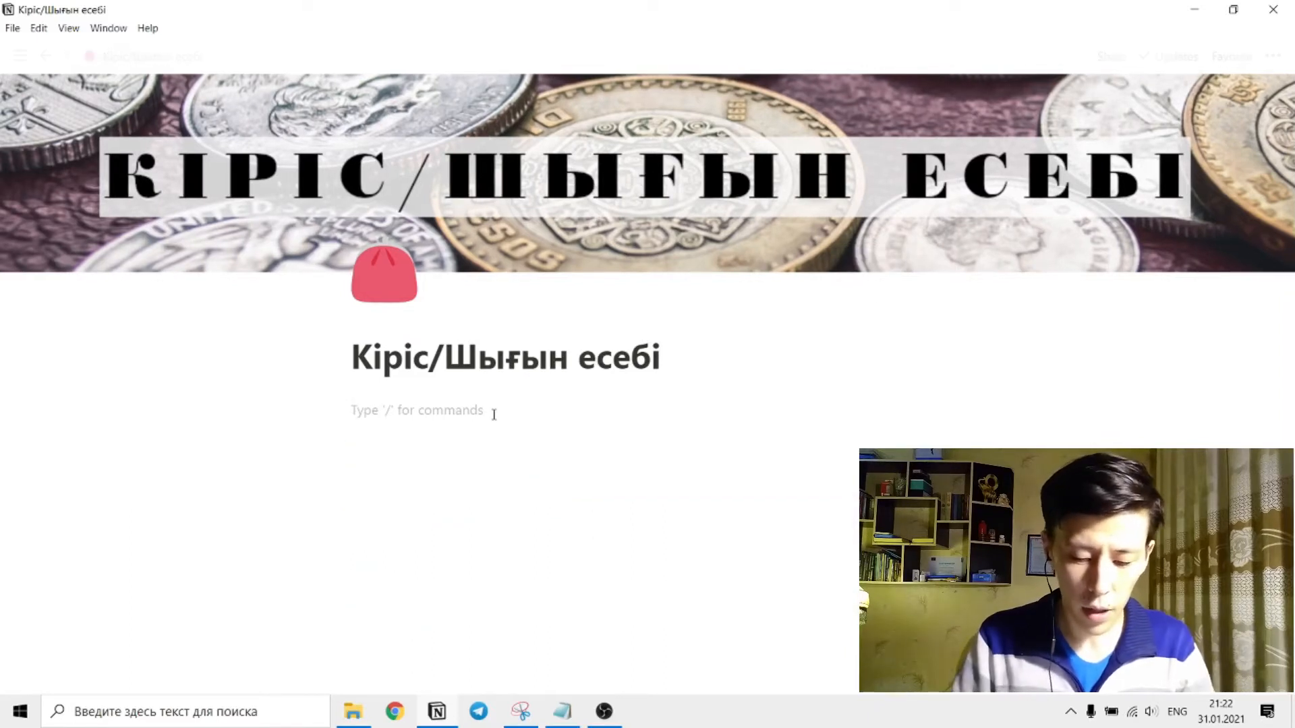
type("/in")
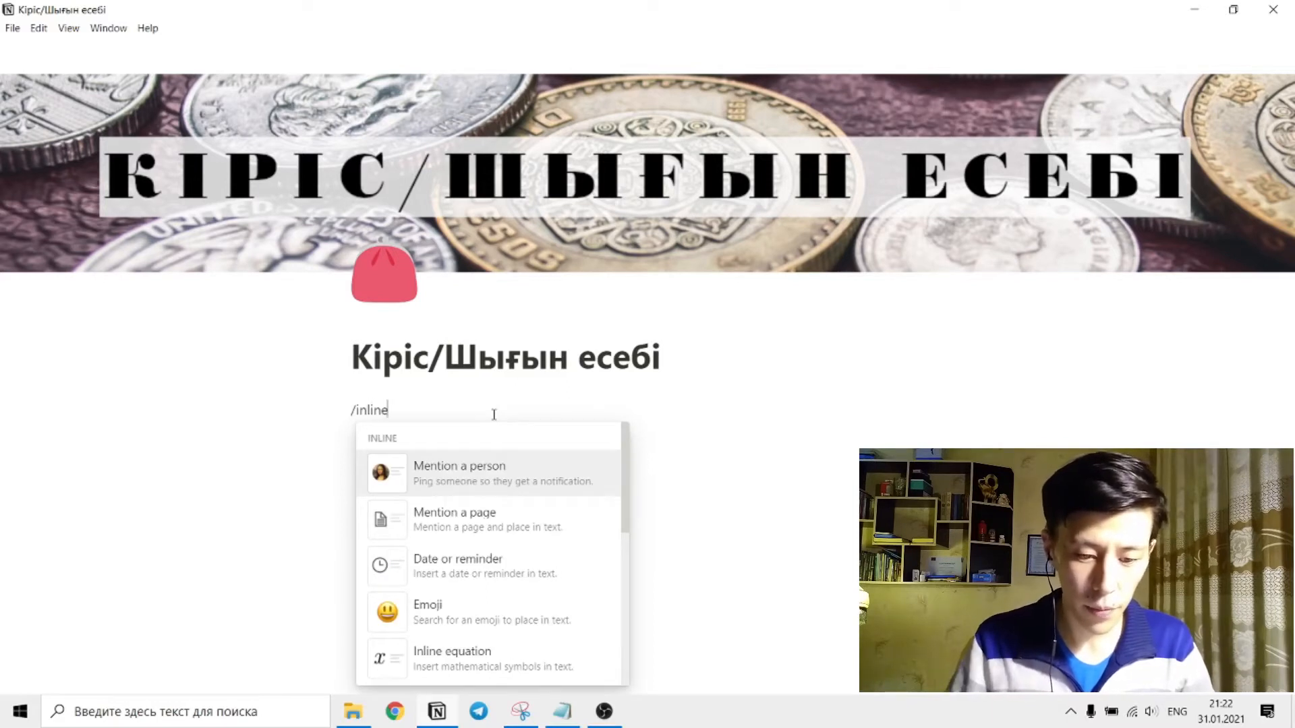
type("linetable")
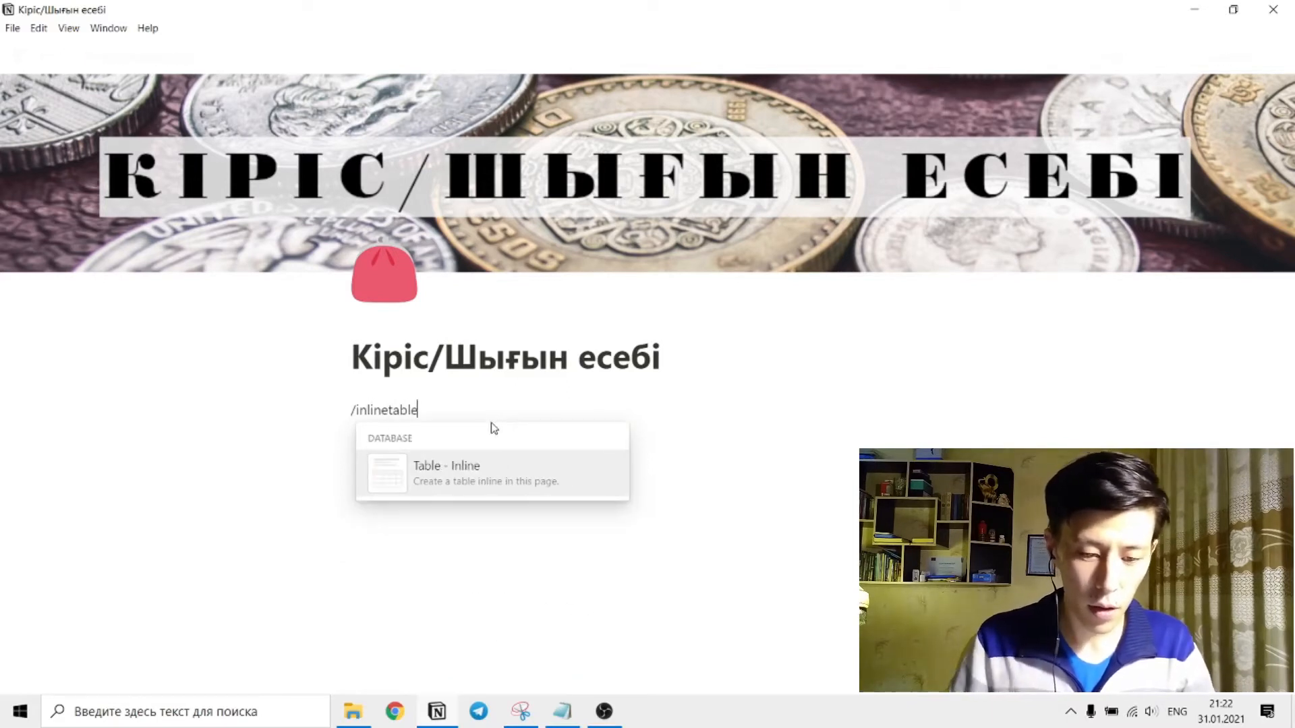
left_click(492, 475)
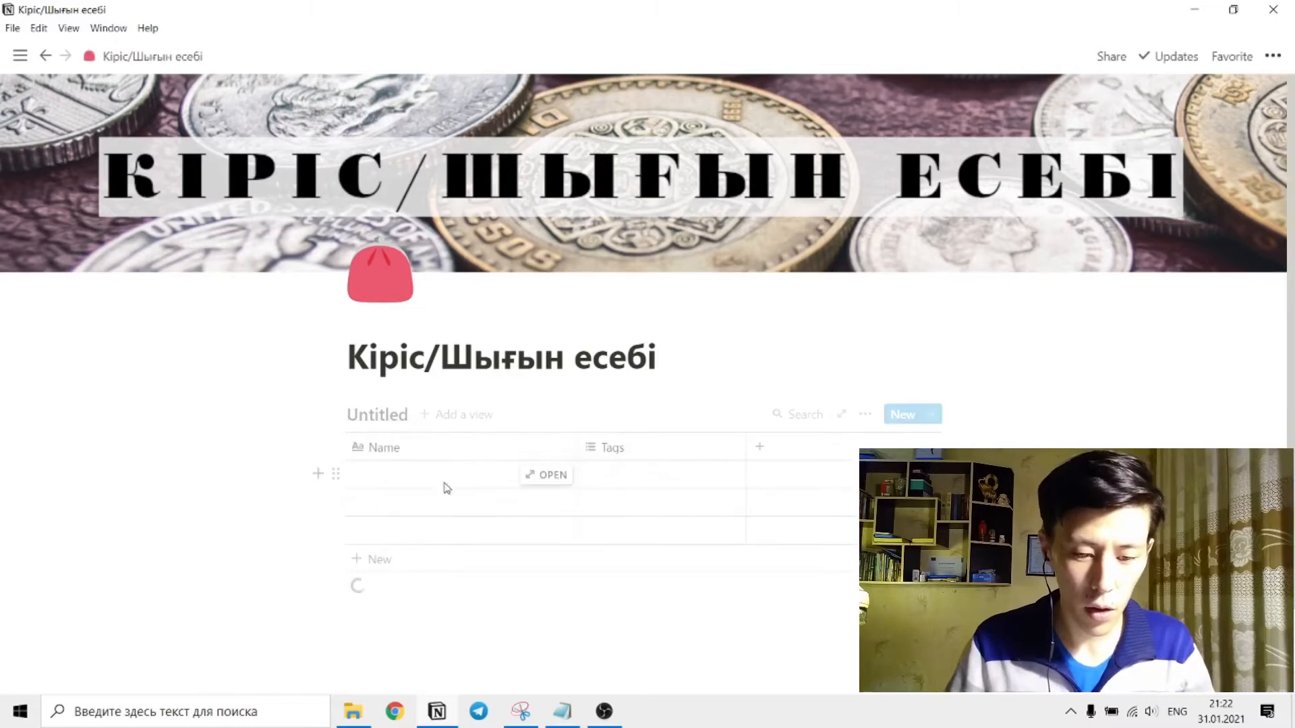
Name the inline table "Операциялар", with the keyboard language switched to Kazakh.
key("alt+shift")
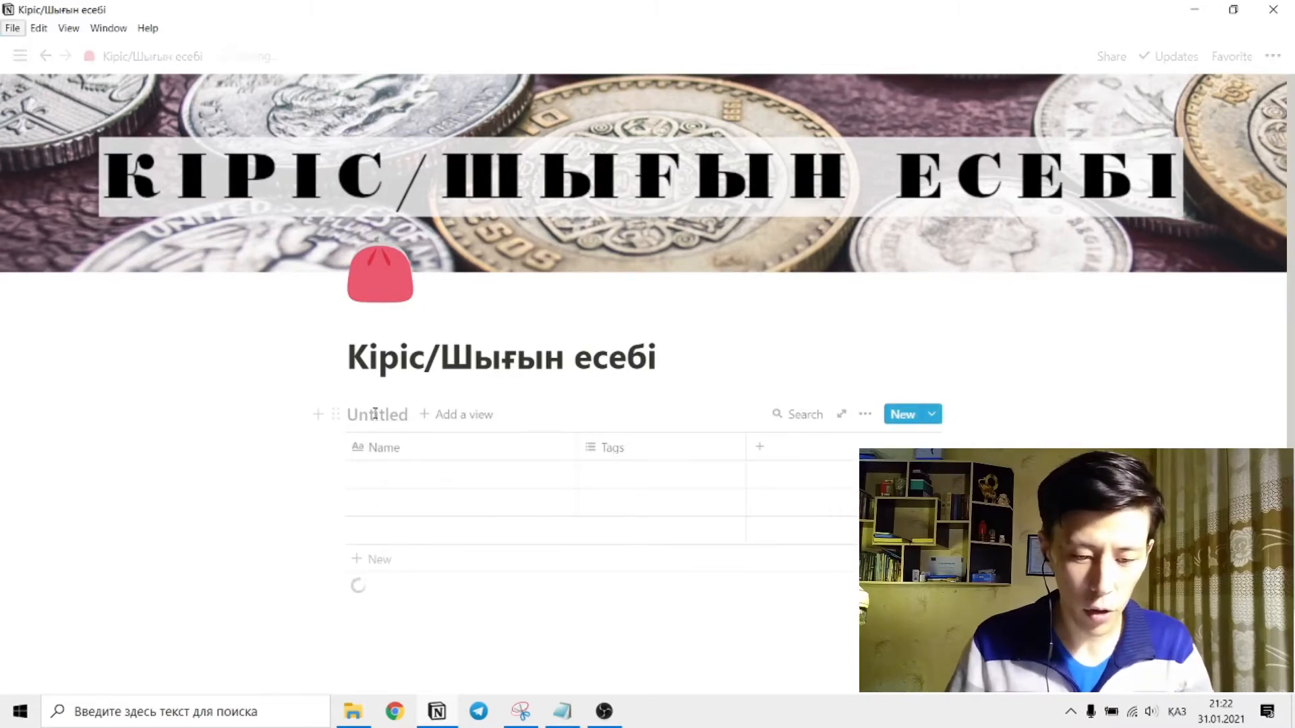
left_click(371, 413)
type("One")
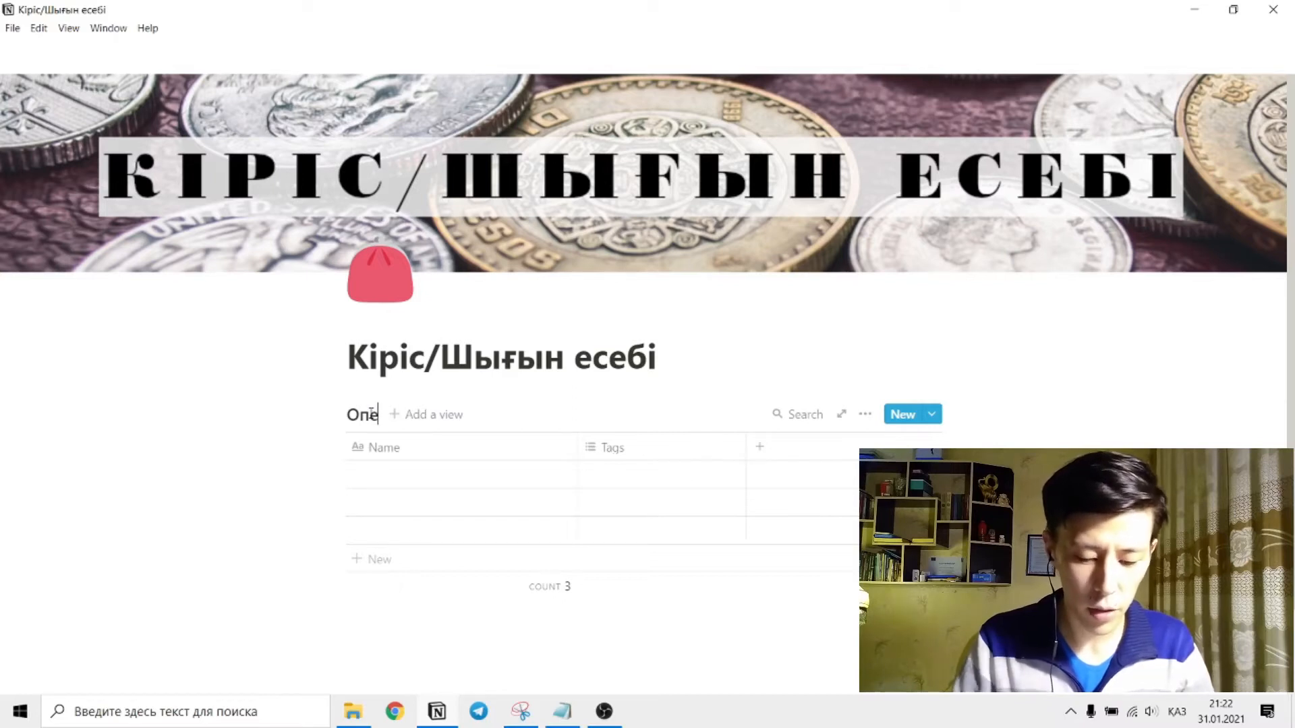
type("рациялар")
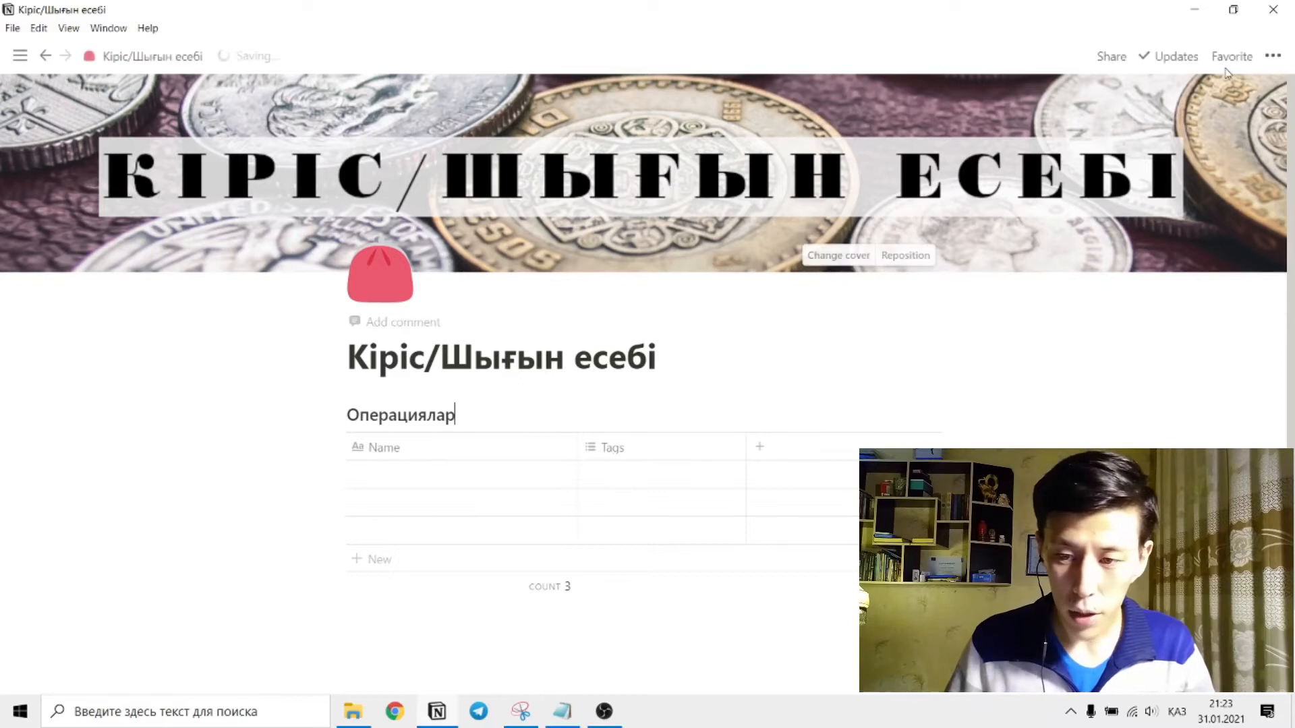
Set the Кіріс/Шығын есебі page to full width.
left_click(1273, 56)
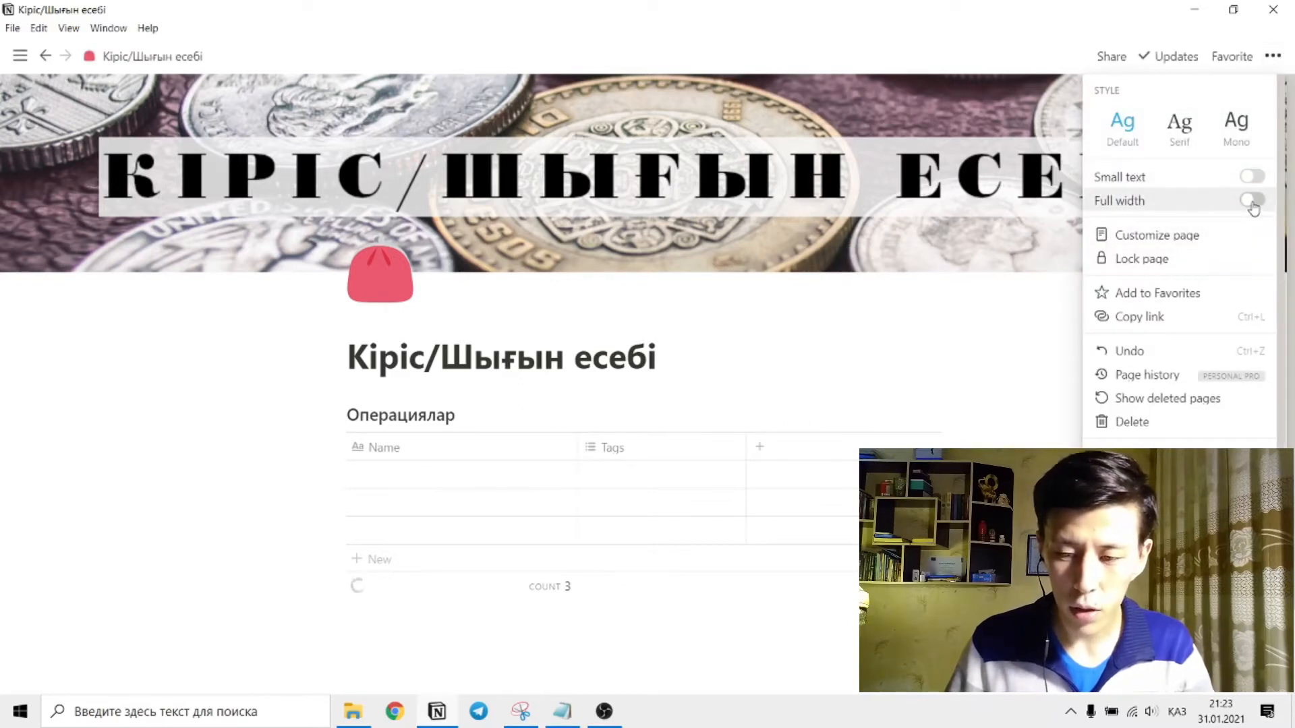
left_click(1252, 202)
left_click(426, 373)
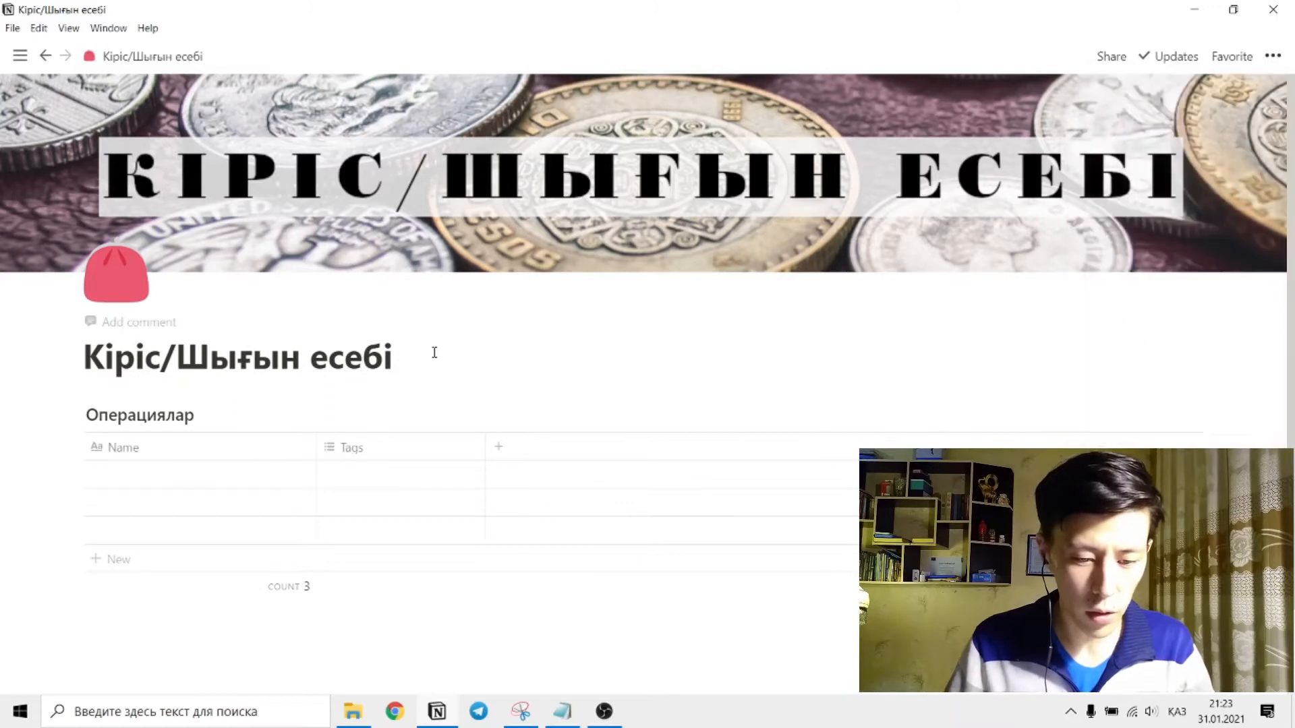
Delete the three empty rows of the Операциялар table and narrow its Name column to roughly half its width.
scroll(479, 356, "down", 2)
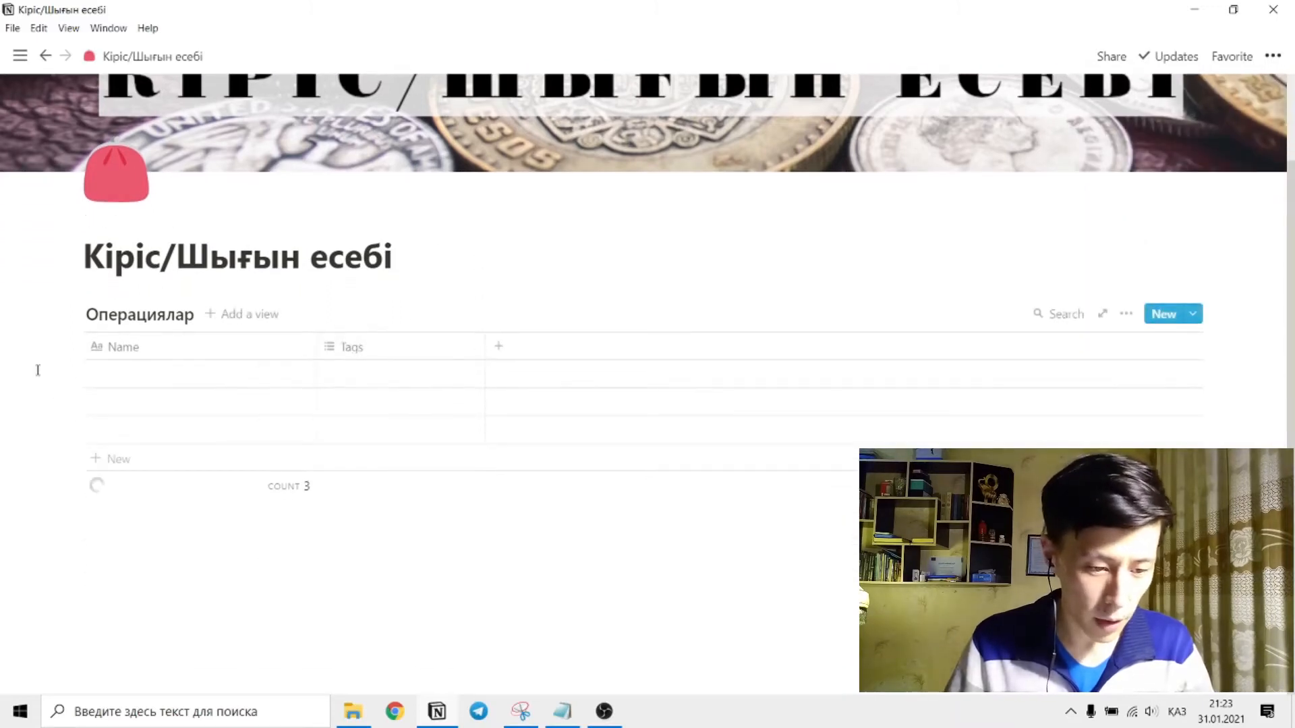
left_click_drag(39, 382, 208, 443)
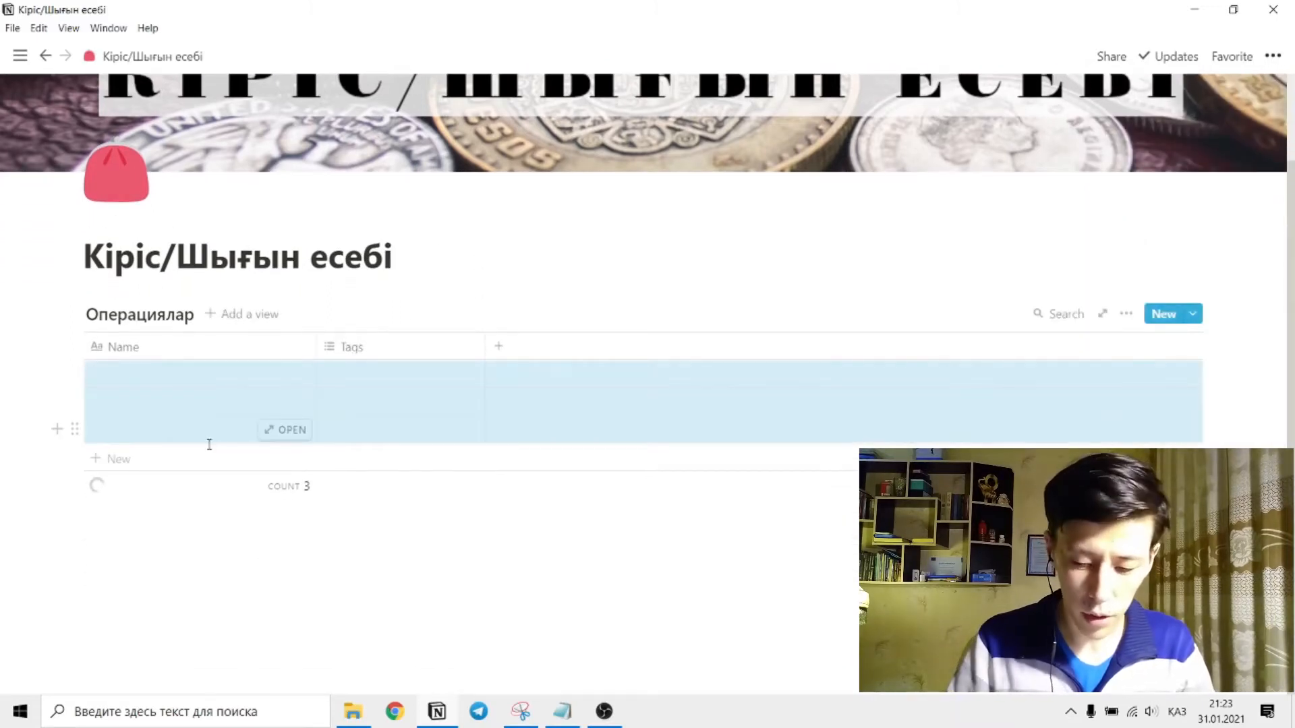
key("Delete")
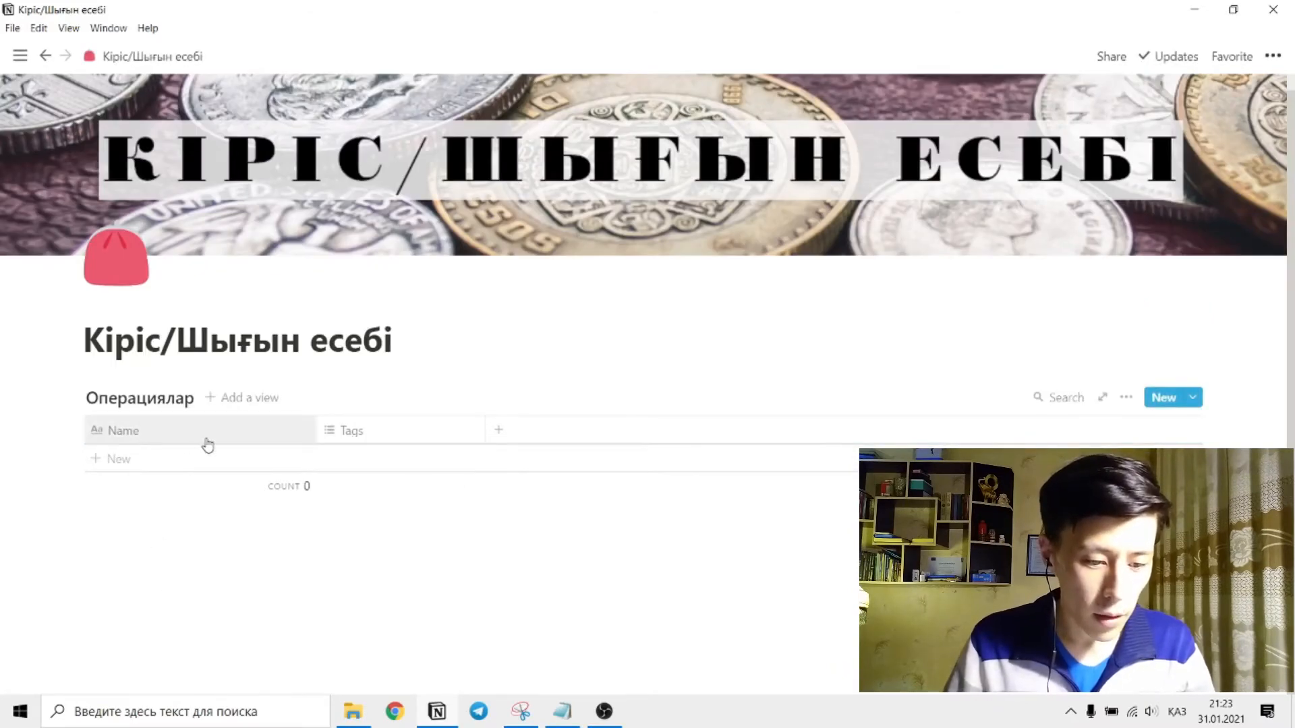
left_click_drag(315, 429, 173, 435)
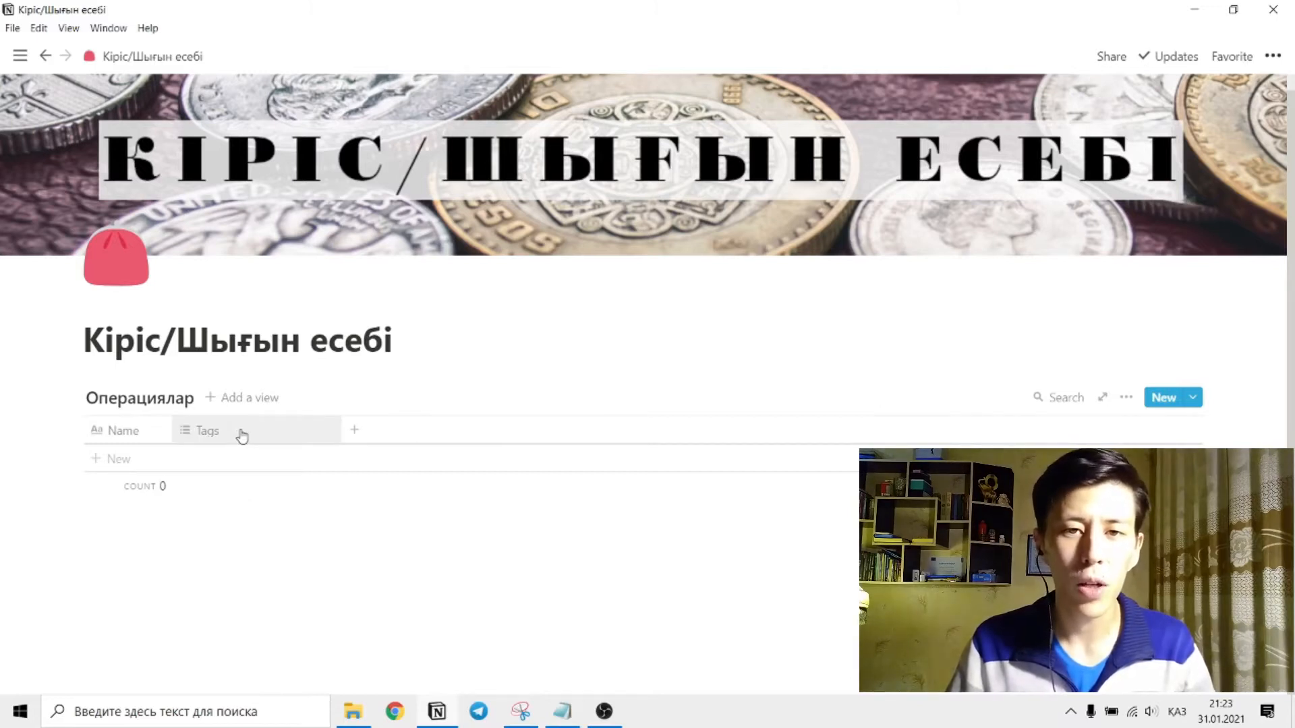
Change the property type of the Tags column to Created time.
left_click(241, 441)
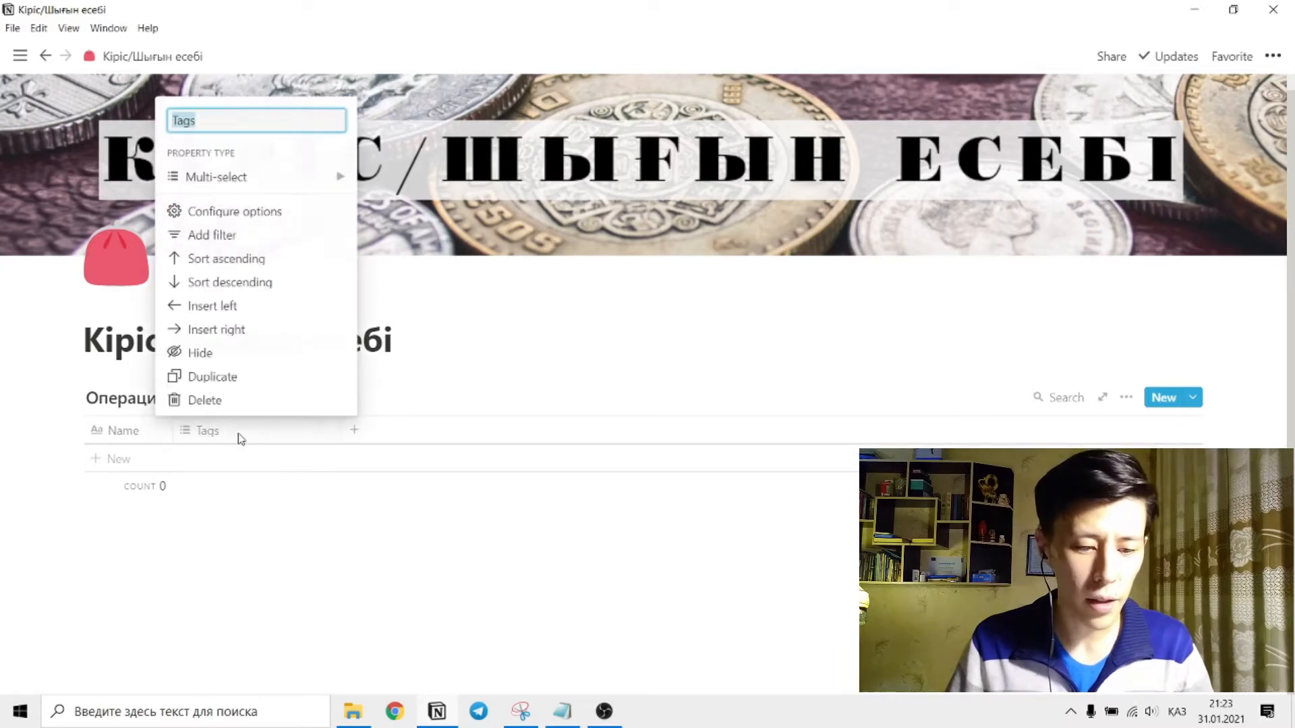
mouse_move(257, 182)
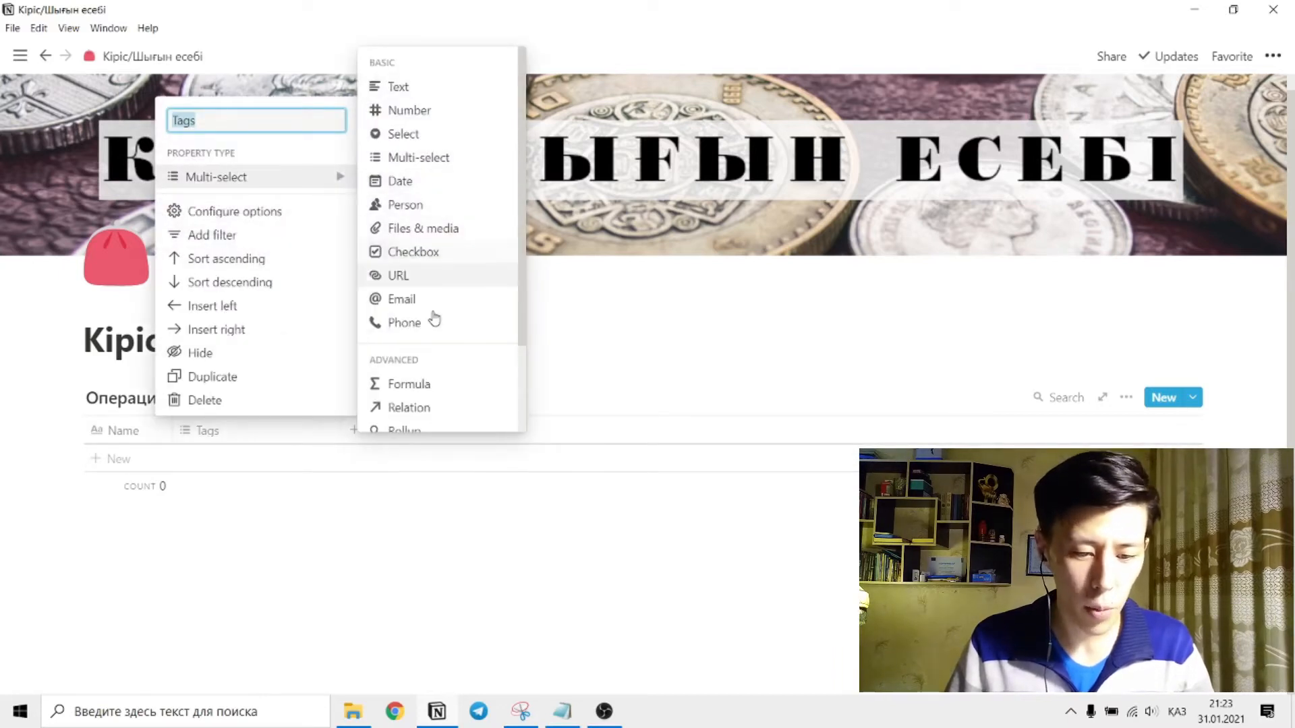
scroll(445, 303, "down", 2)
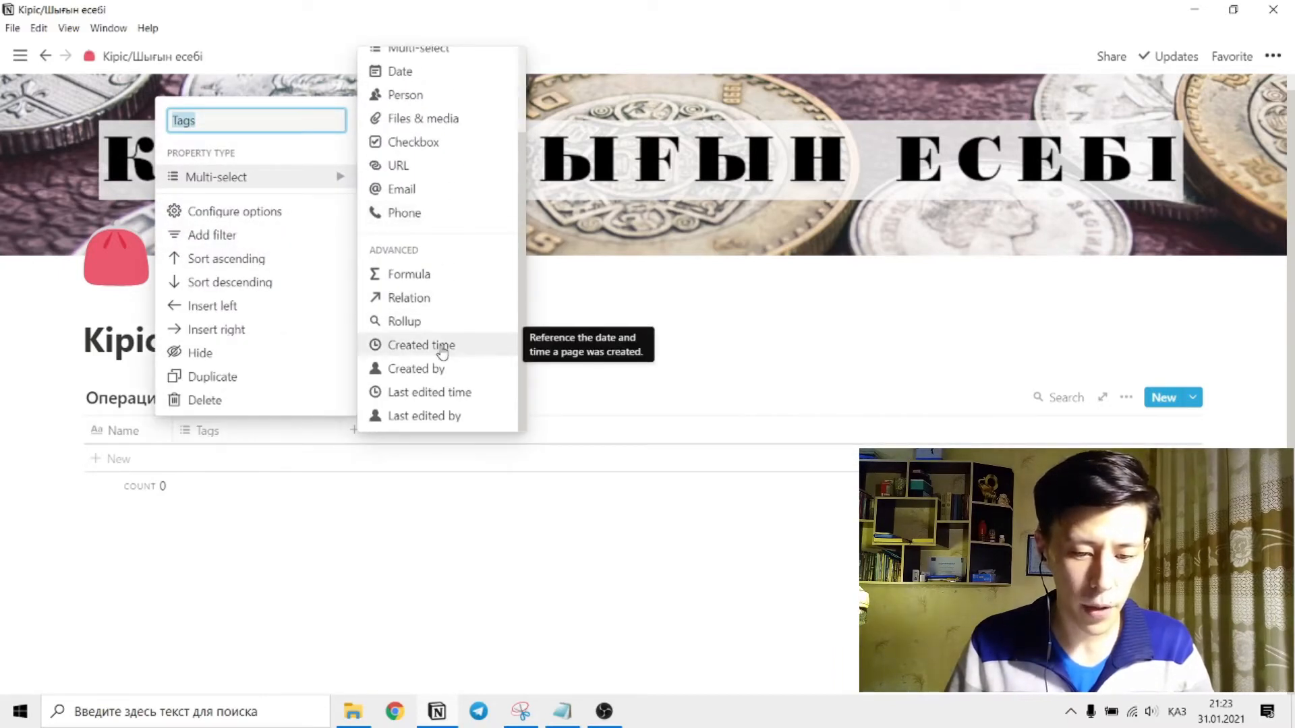
left_click(421, 345)
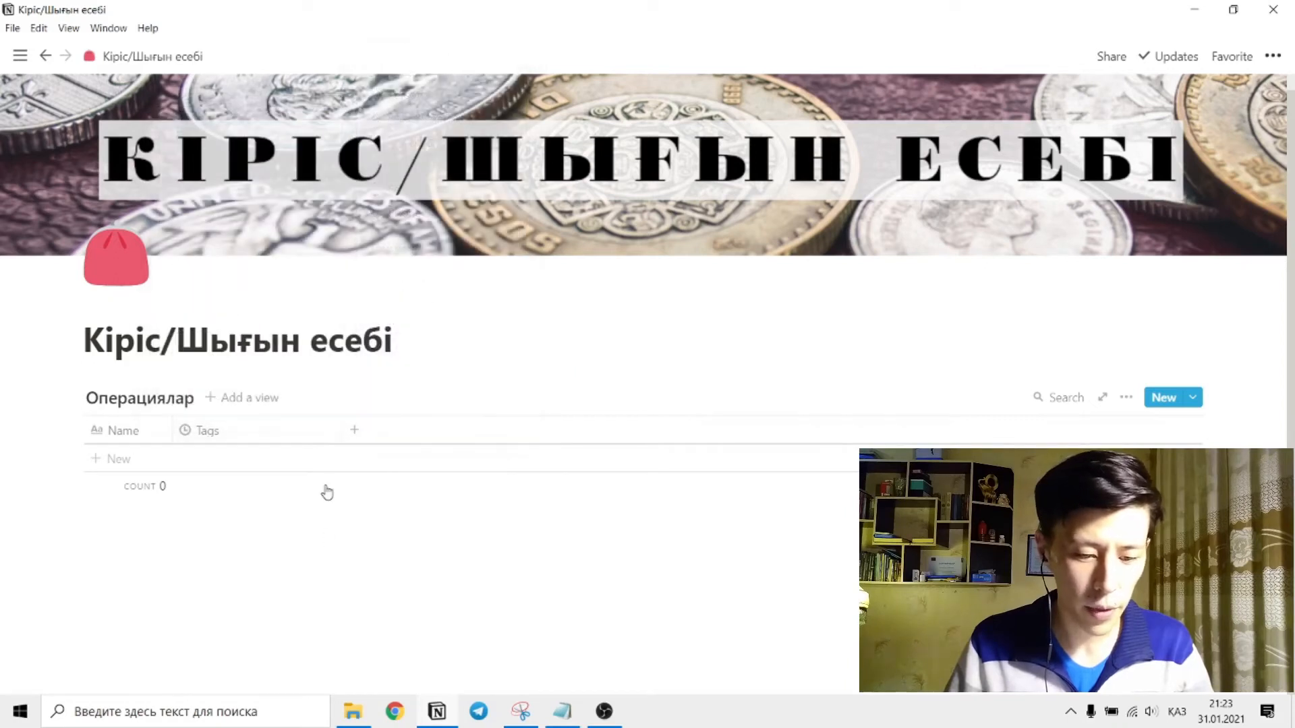
Rename the Tags column "Уақыты", using the Kazakh keyboard layout for the special letter.
left_click(267, 437)
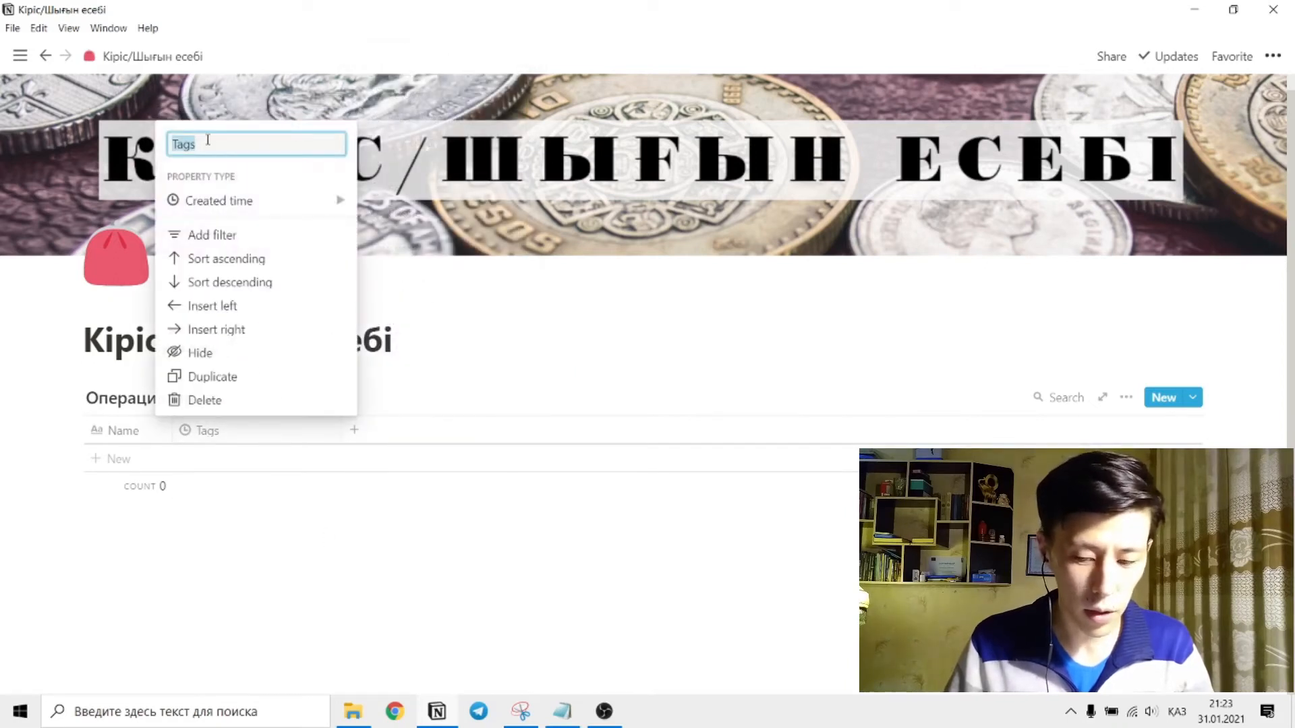
key("alt+shift")
left_click_drag(213, 143, 154, 158)
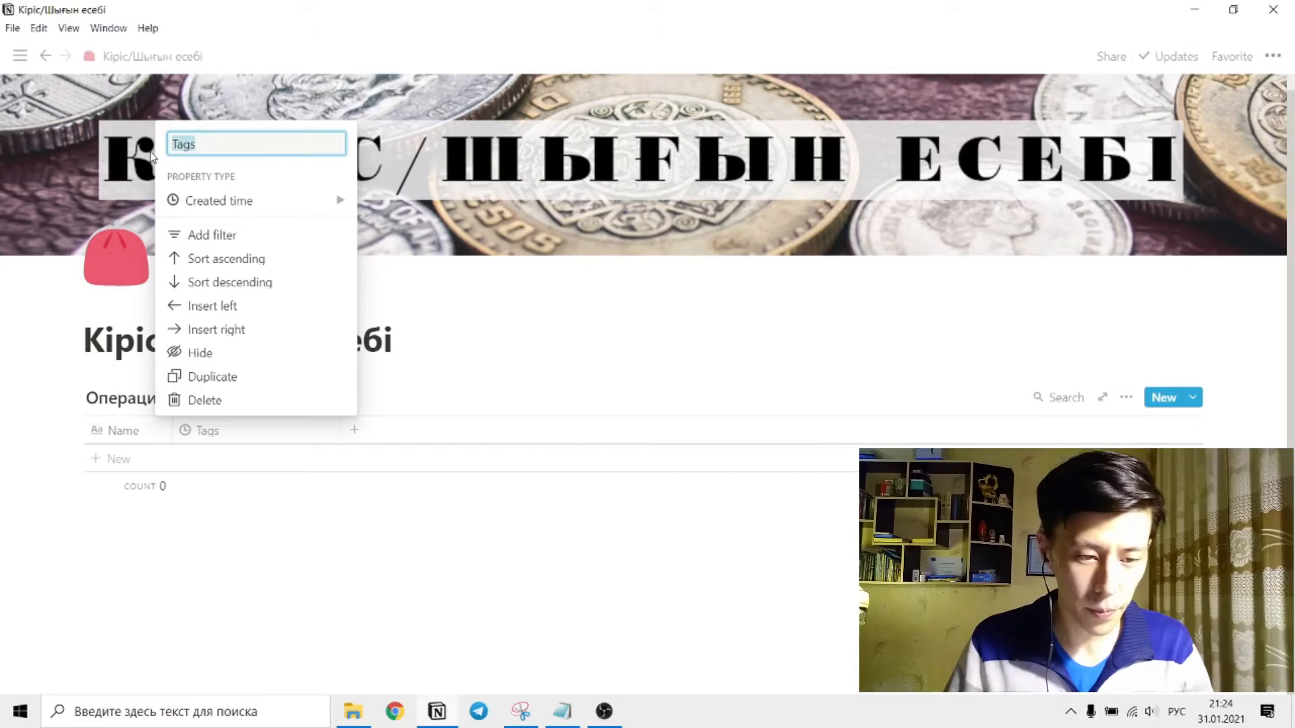
type("уа")
key("BackSpace")
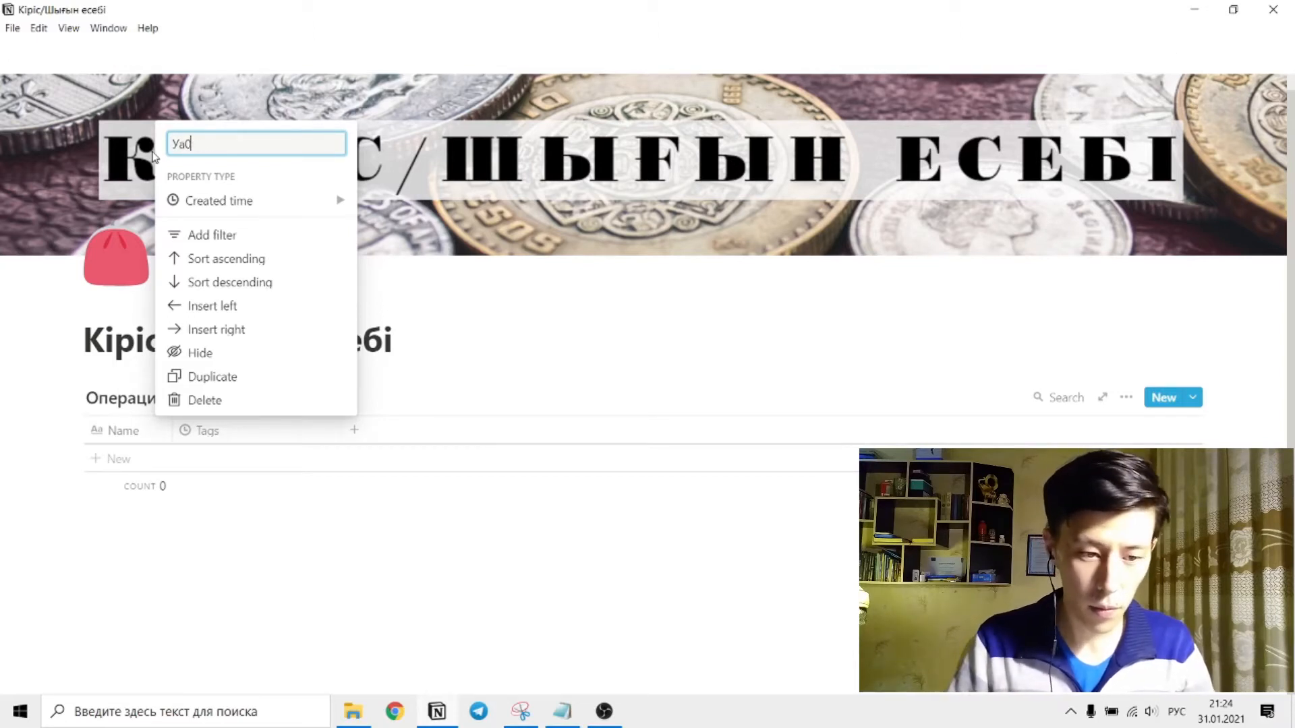
key("alt+shift")
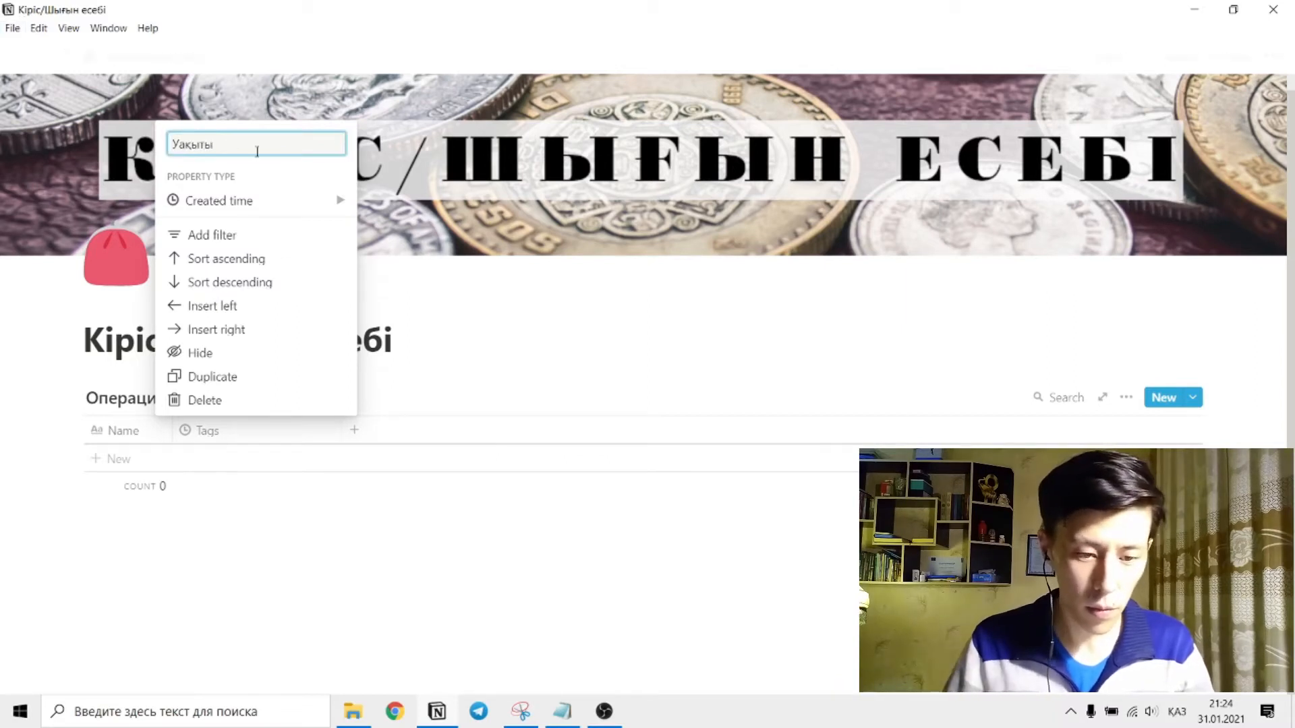
left_click(468, 293)
Add a Text column named "Тег" after the Уақыты column.
left_click(304, 431)
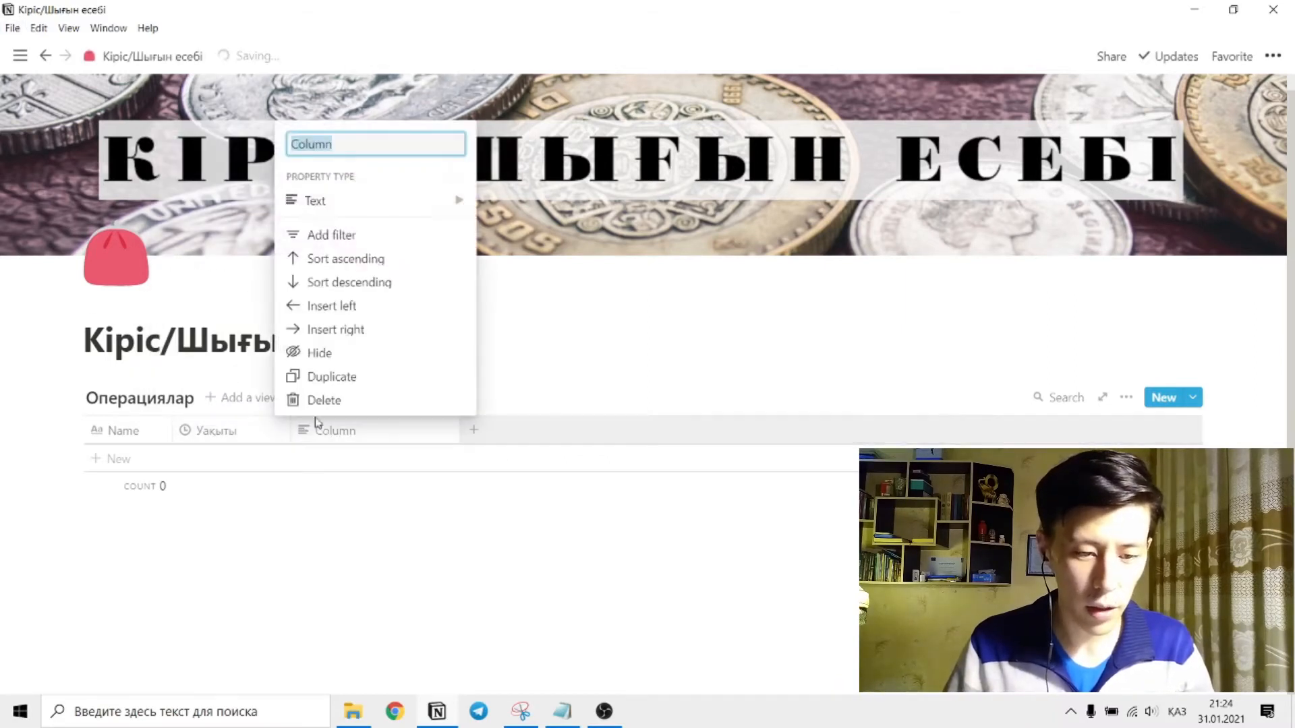
mouse_move(347, 191)
type("Тег")
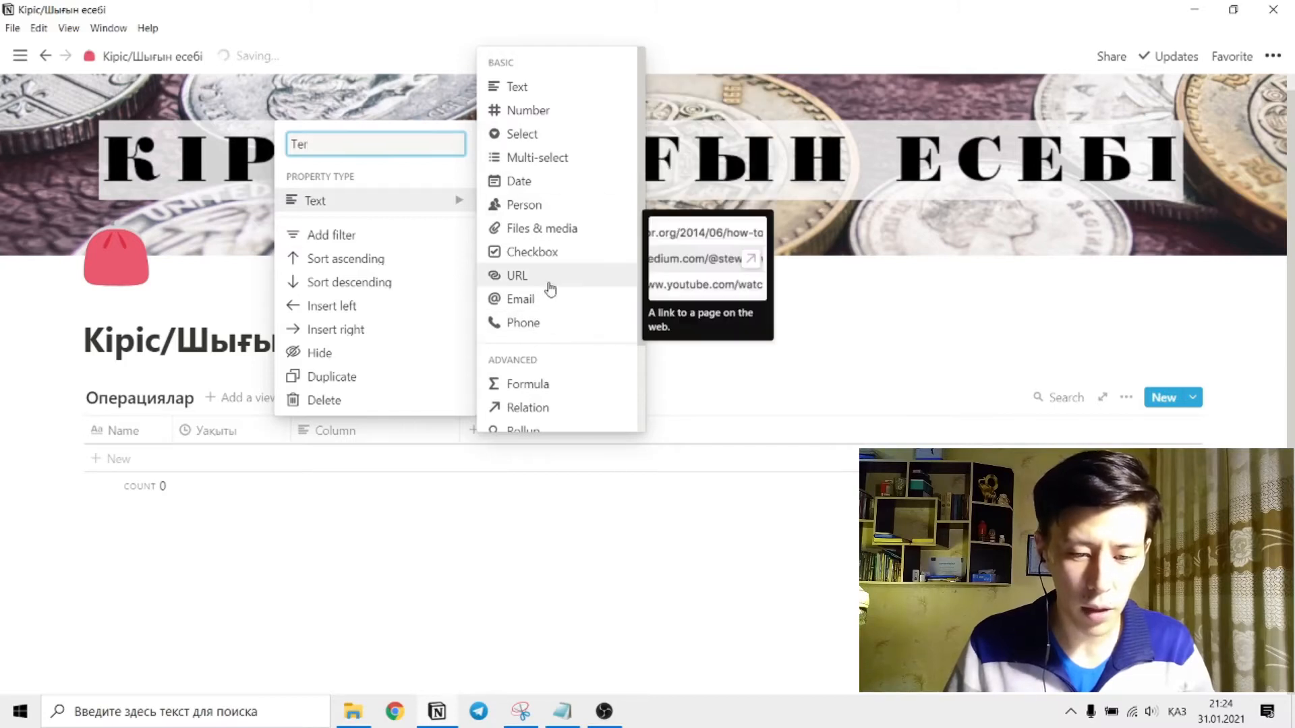
left_click(544, 89)
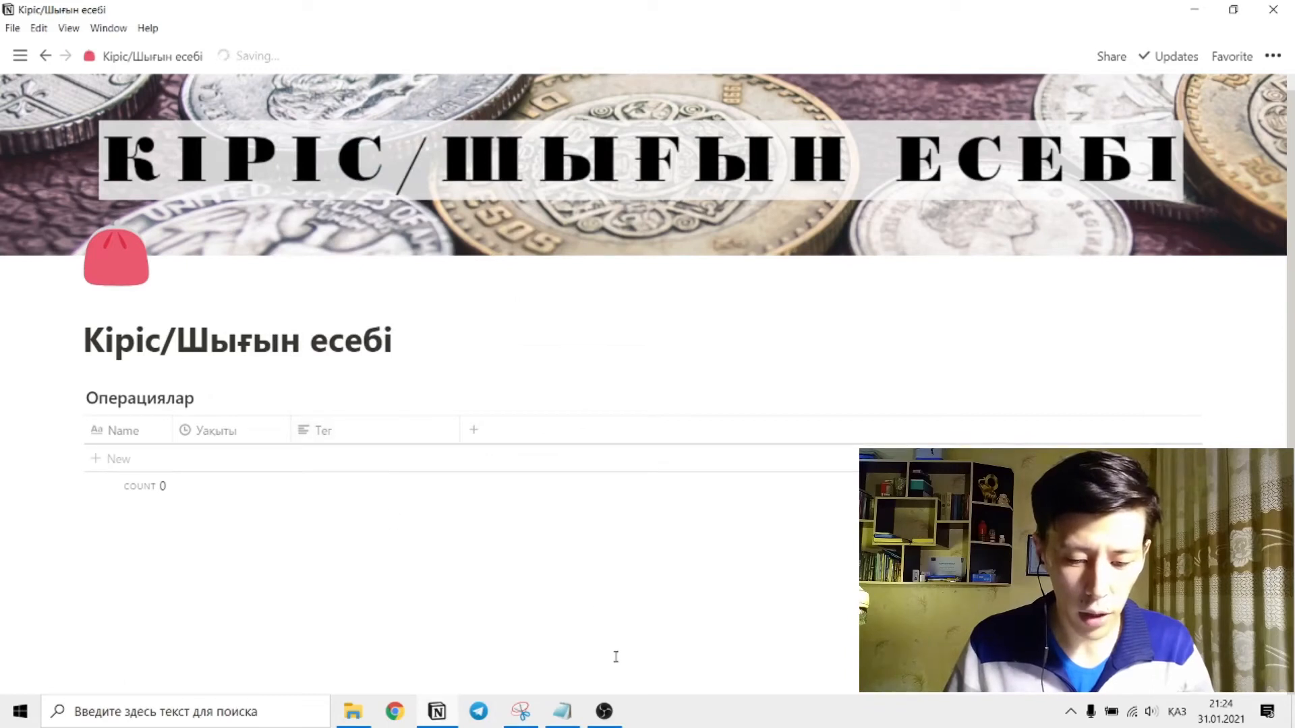
Copy the category list from Транспорт to Стипендия in the Notepad document and paste it into the Тег cell of a new table row.
left_click(553, 580)
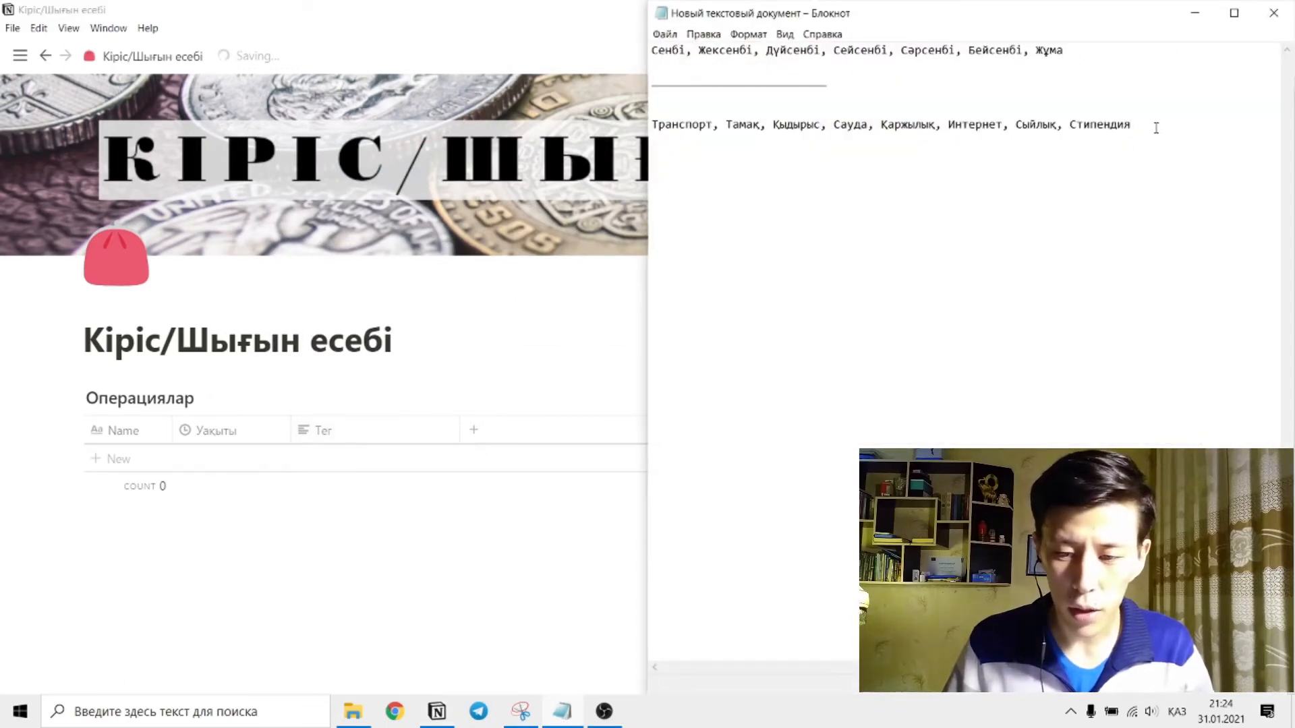
left_click_drag(1152, 127, 653, 127)
key("ctrl+c")
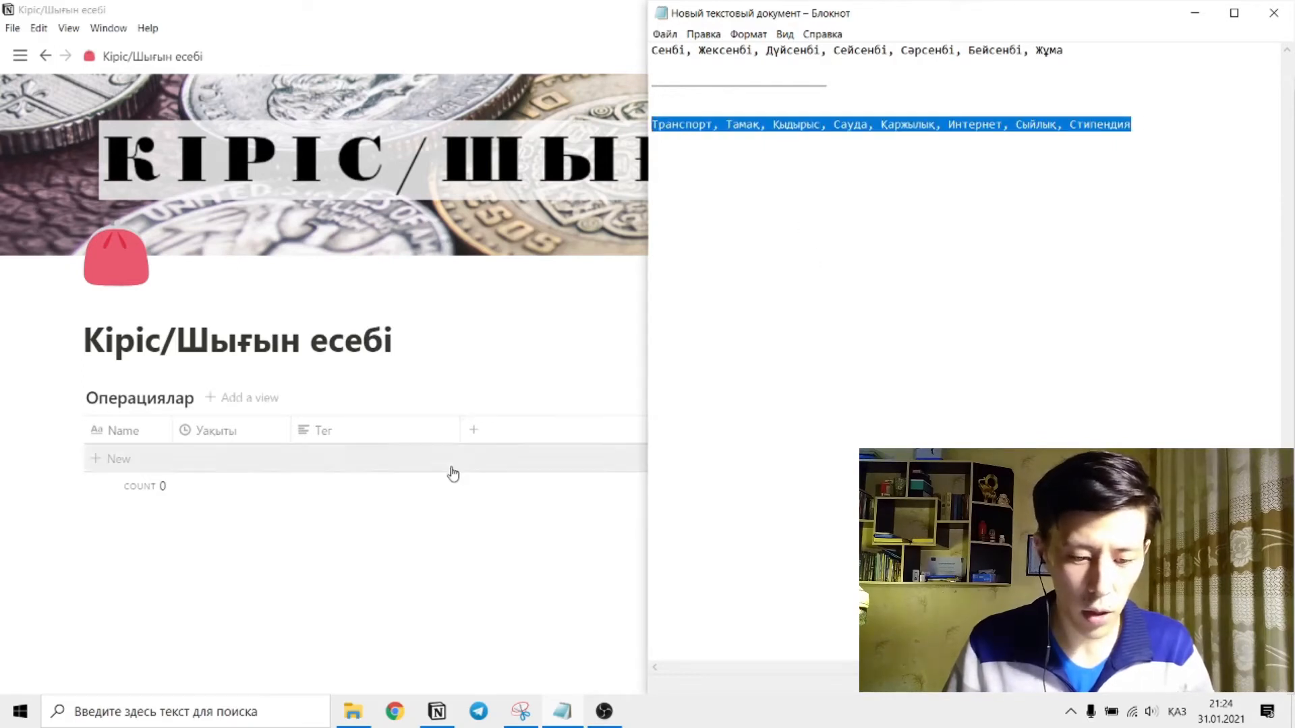
left_click(345, 459)
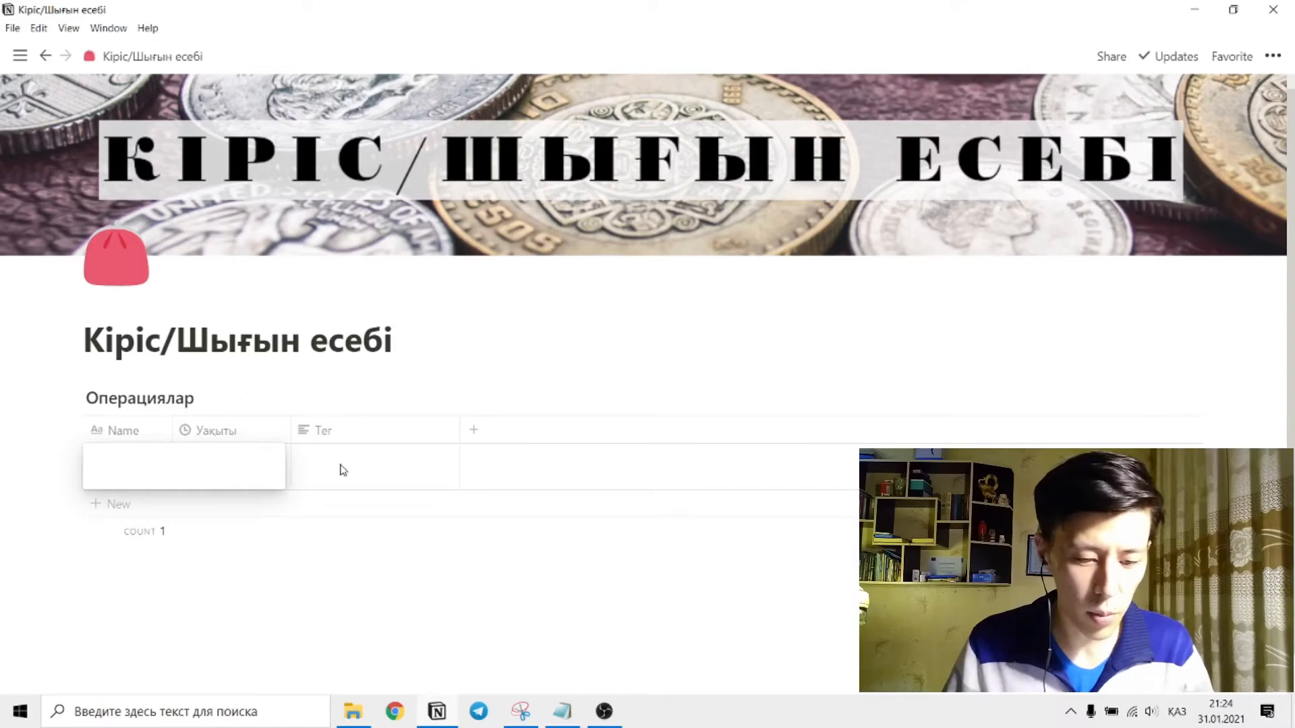
left_click(383, 467)
left_click(384, 467)
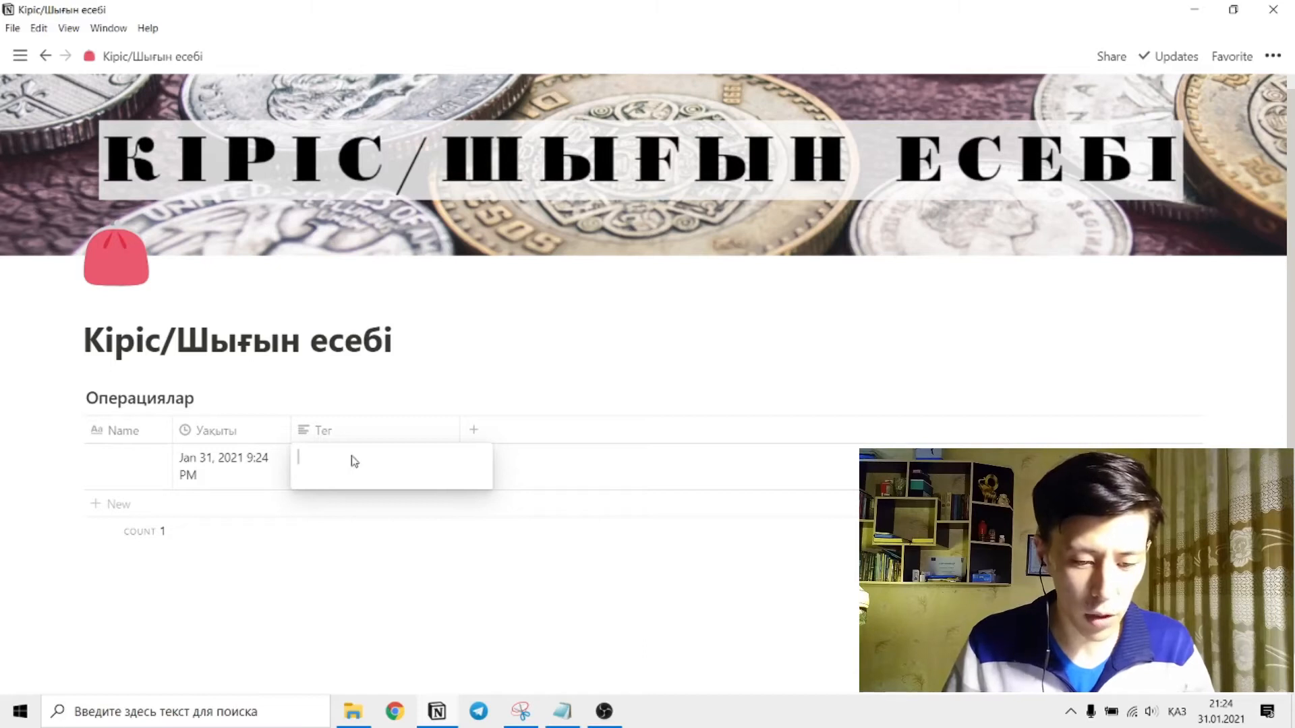
key("ctrl+v")
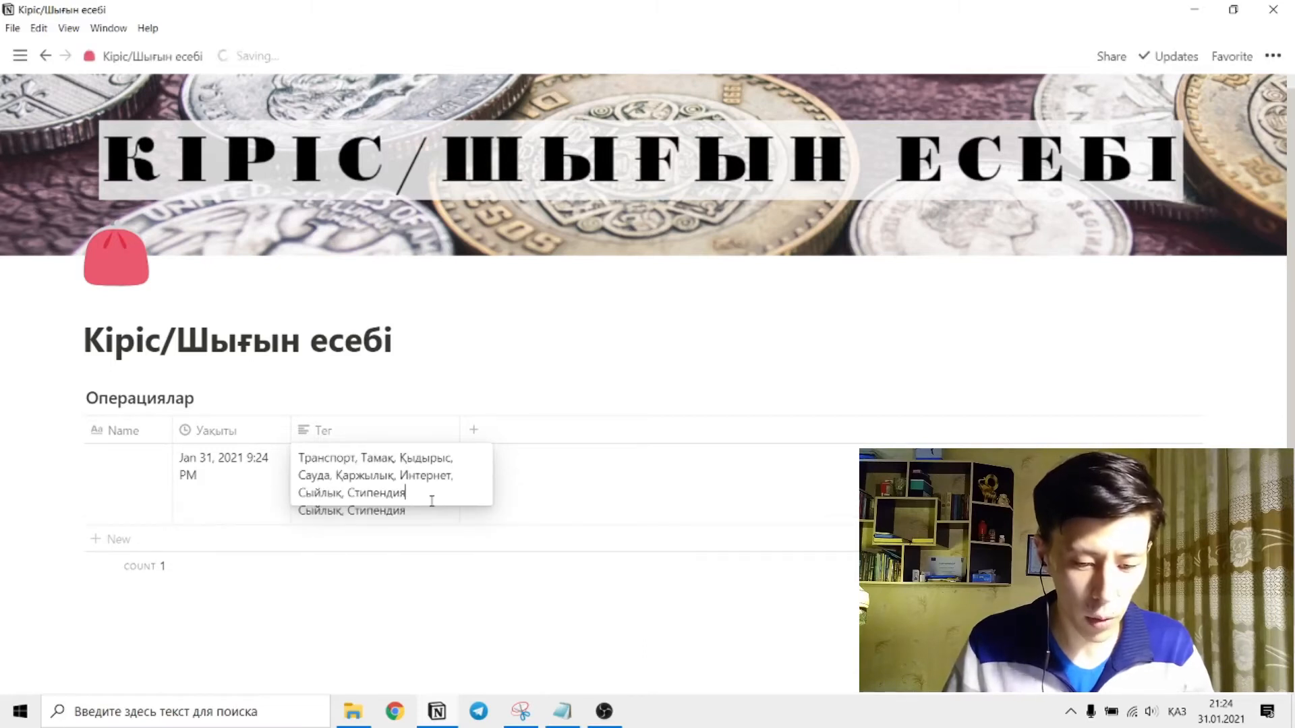
key("Escape")
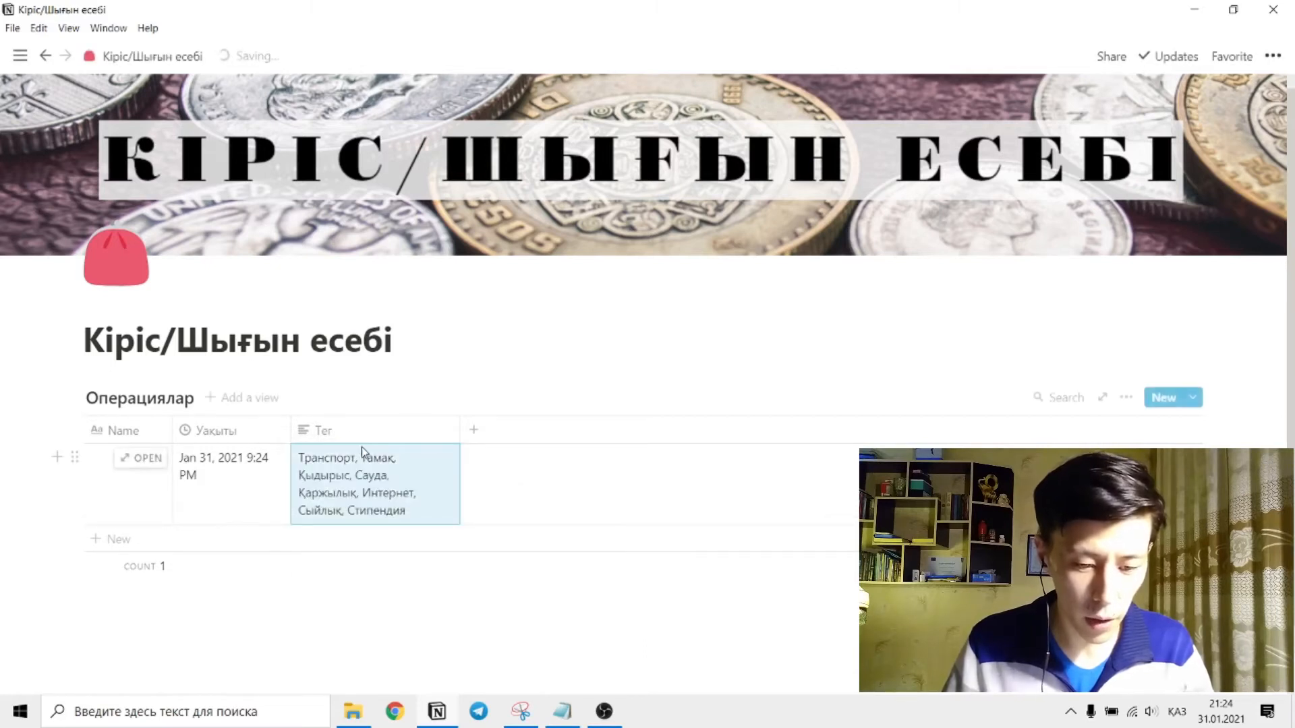
Convert the Тег column to the Select type and open the tag options in the first row.
left_click(325, 430)
mouse_move(388, 204)
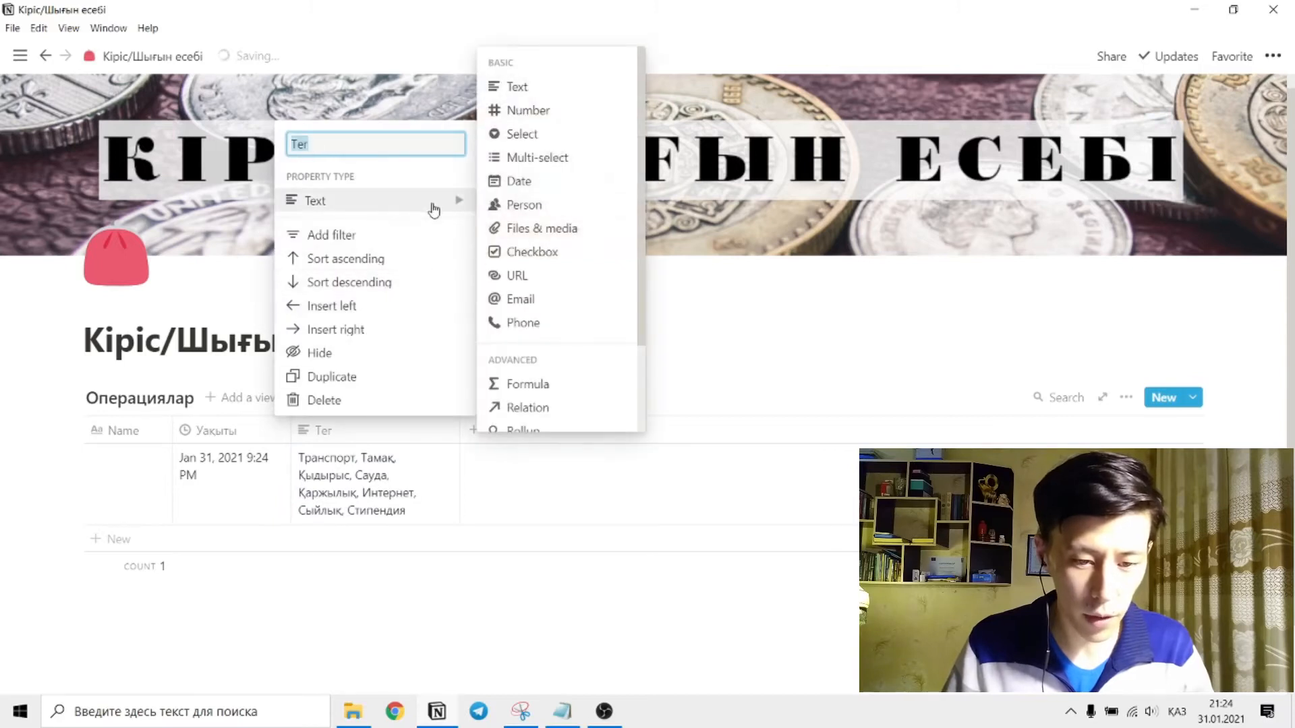
left_click(578, 159)
left_click(341, 459)
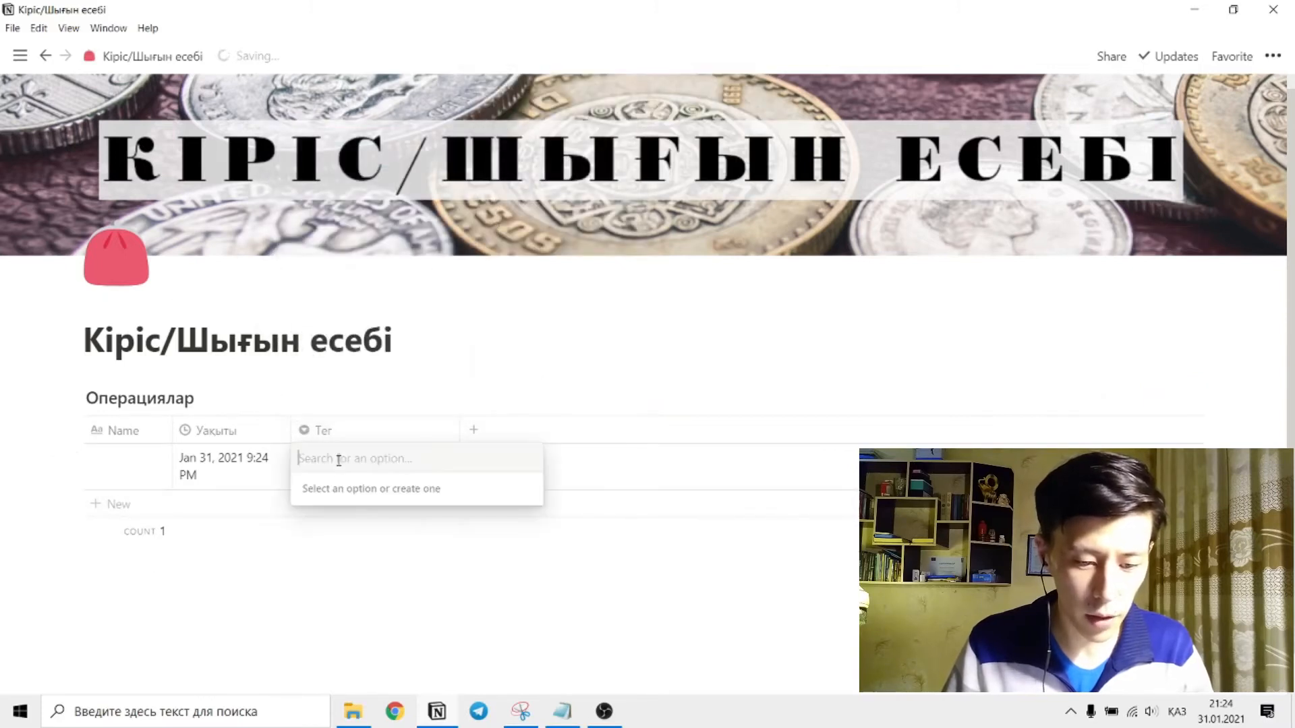
key("Return")
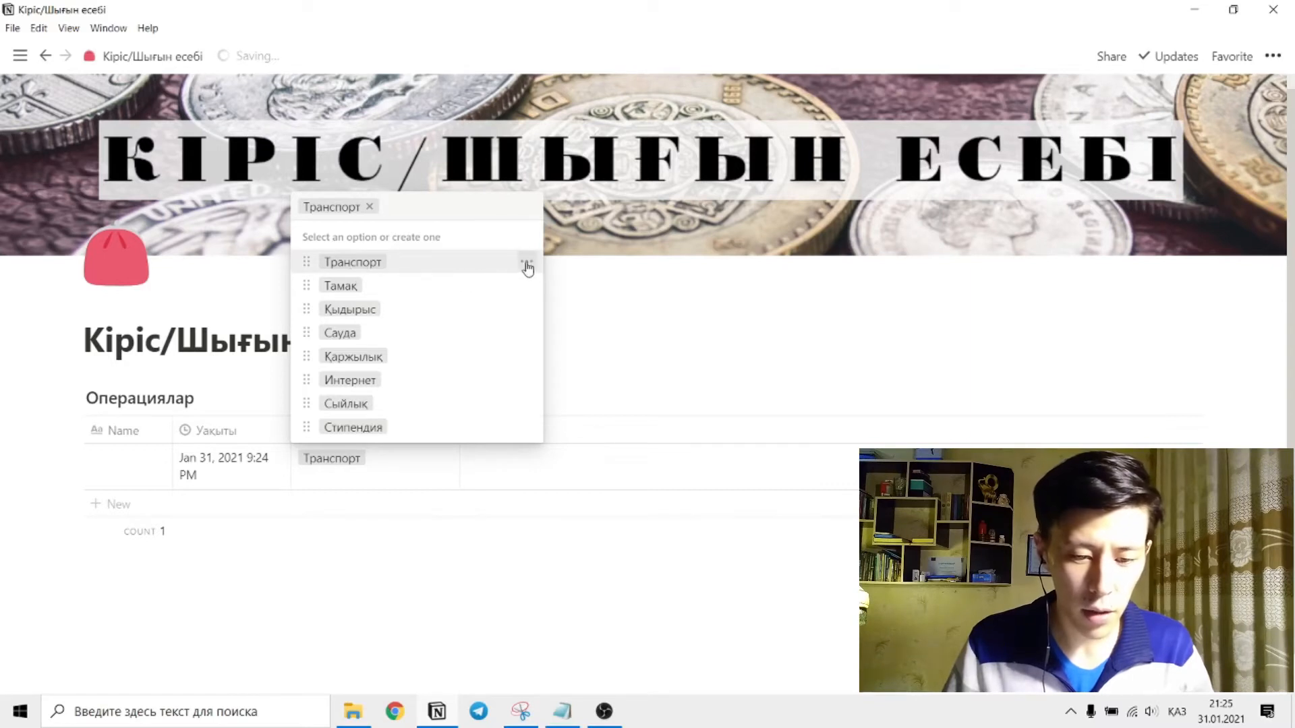
Color the Транспорт tag gray, the Тамақ tag brown and the Қыдырыс tag orange.
left_click(531, 268)
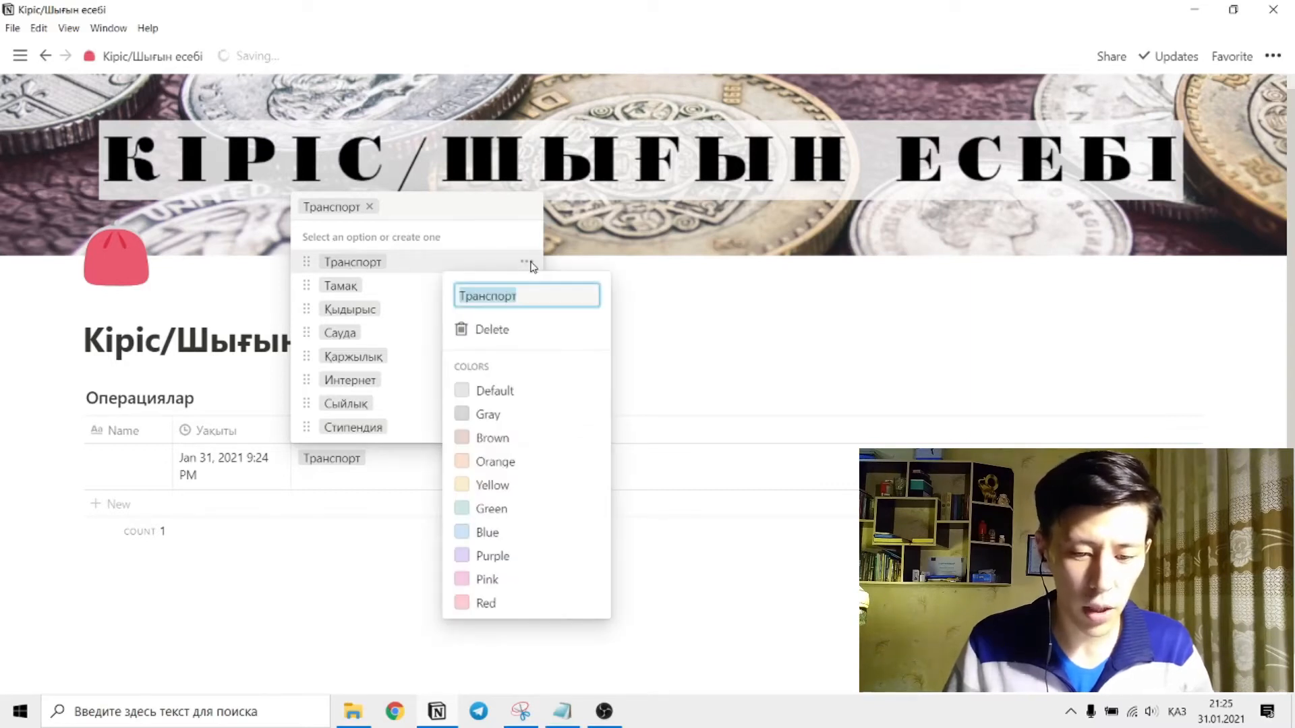
left_click(472, 410)
left_click(421, 303)
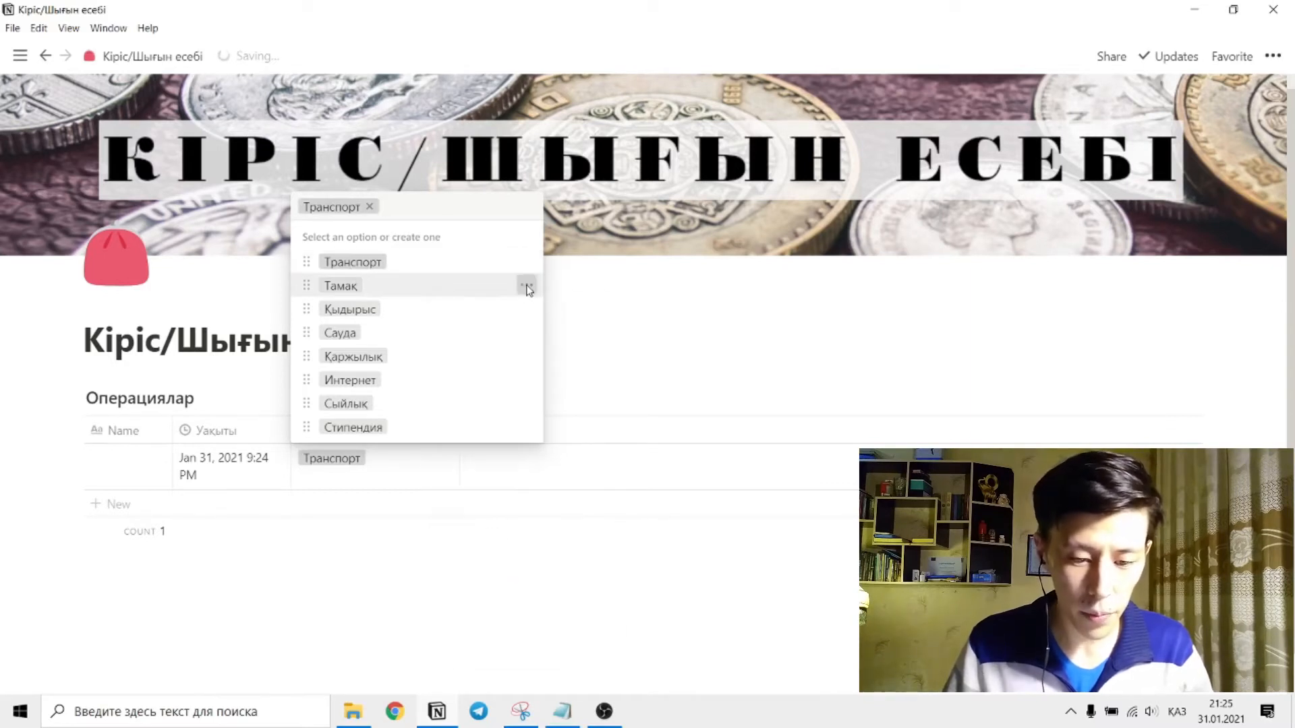
left_click(526, 286)
left_click(514, 455)
left_click(413, 318)
left_click(527, 311)
left_click(507, 504)
left_click(406, 325)
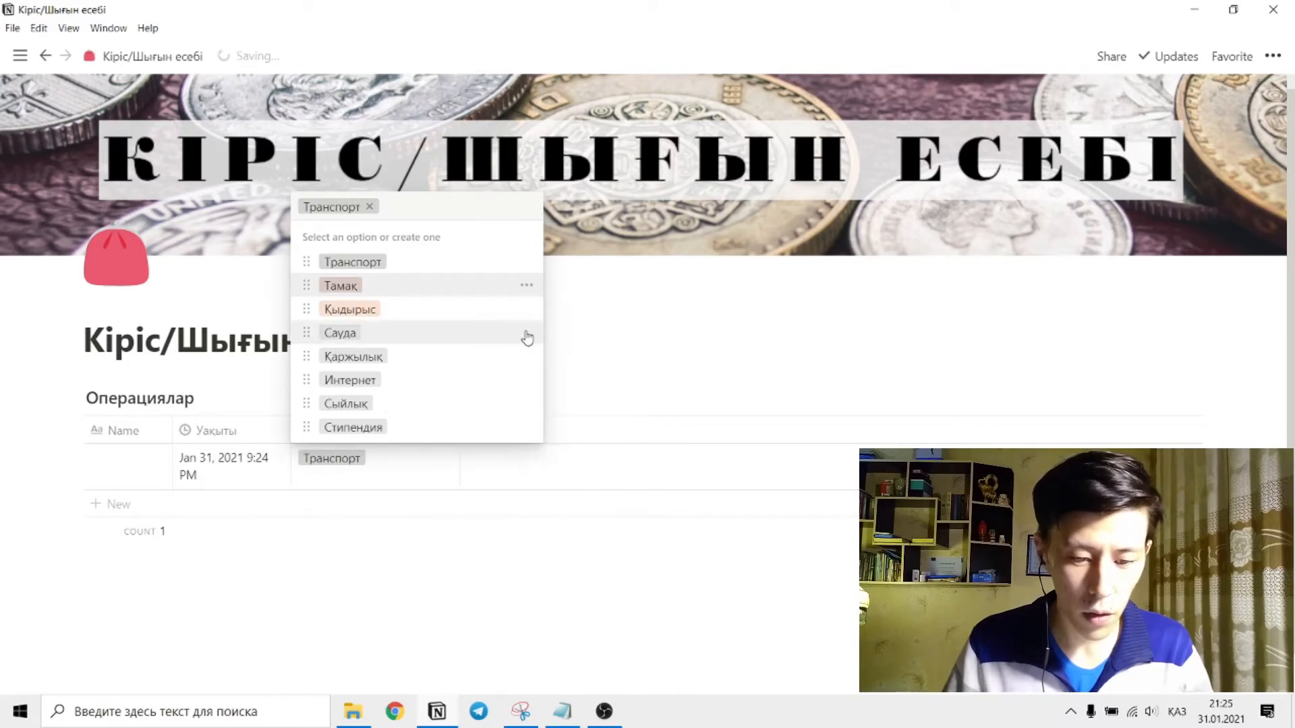
Color the Сауда tag yellow, the Қаржылық tag green and the Интернет tag blue.
left_click(527, 332)
left_click(512, 550)
left_click(497, 364)
left_click(527, 356)
left_click(502, 575)
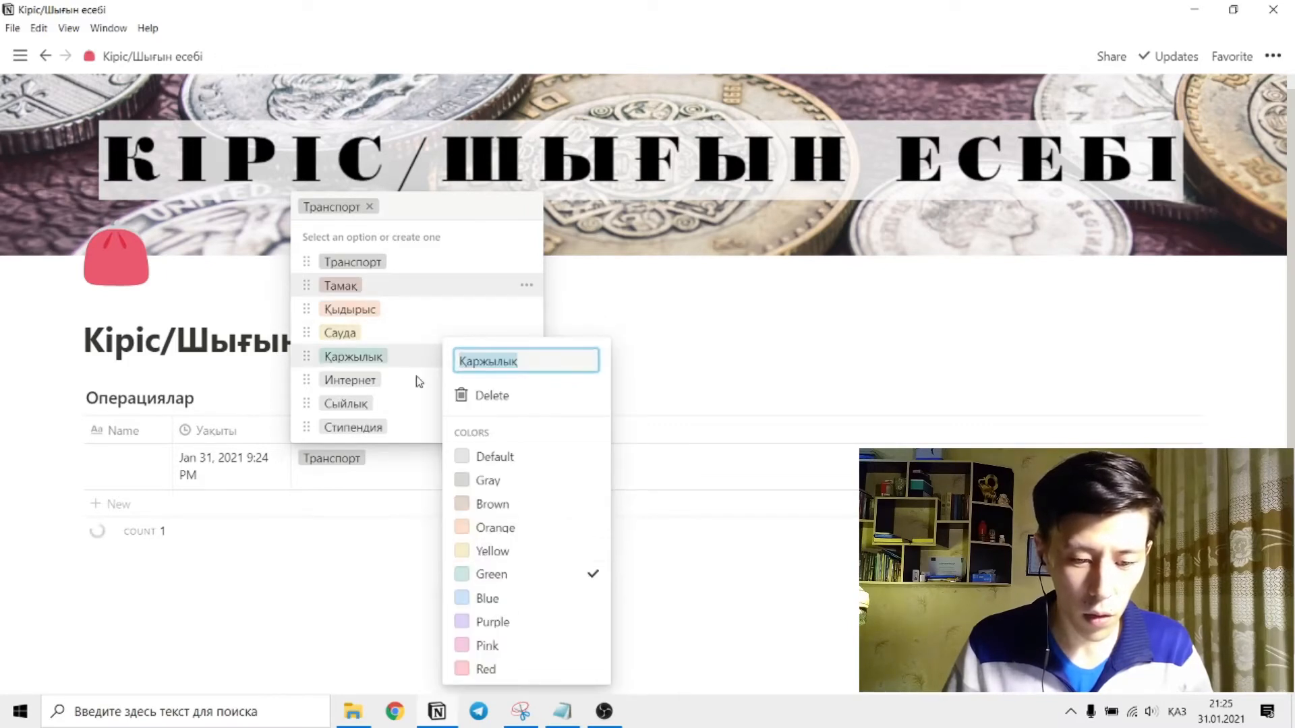
left_click(413, 380)
left_click(527, 379)
left_click(487, 598)
left_click(399, 396)
Color the Сыйлық tag pink, adjust the Стипендия tag's color and close the tag options.
left_click(527, 403)
left_click(487, 647)
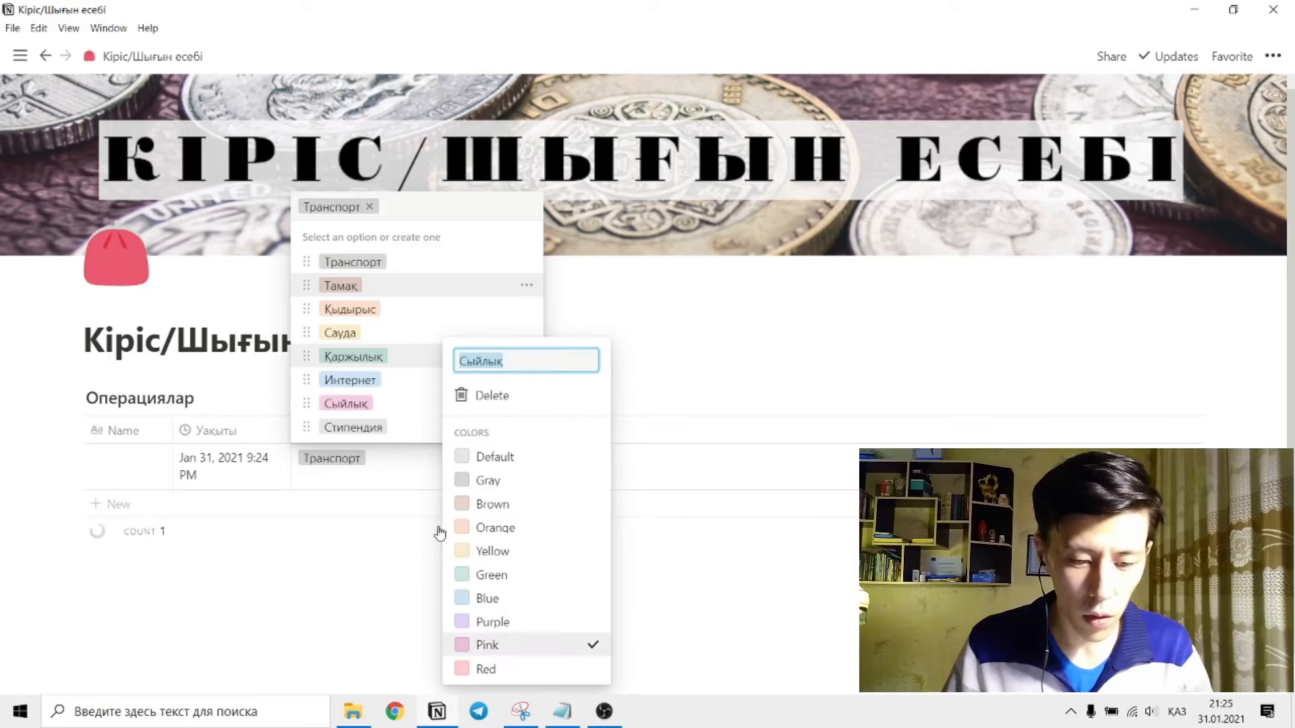
left_click(442, 528)
left_click(527, 427)
left_click(486, 402)
left_click(382, 566)
key("Escape")
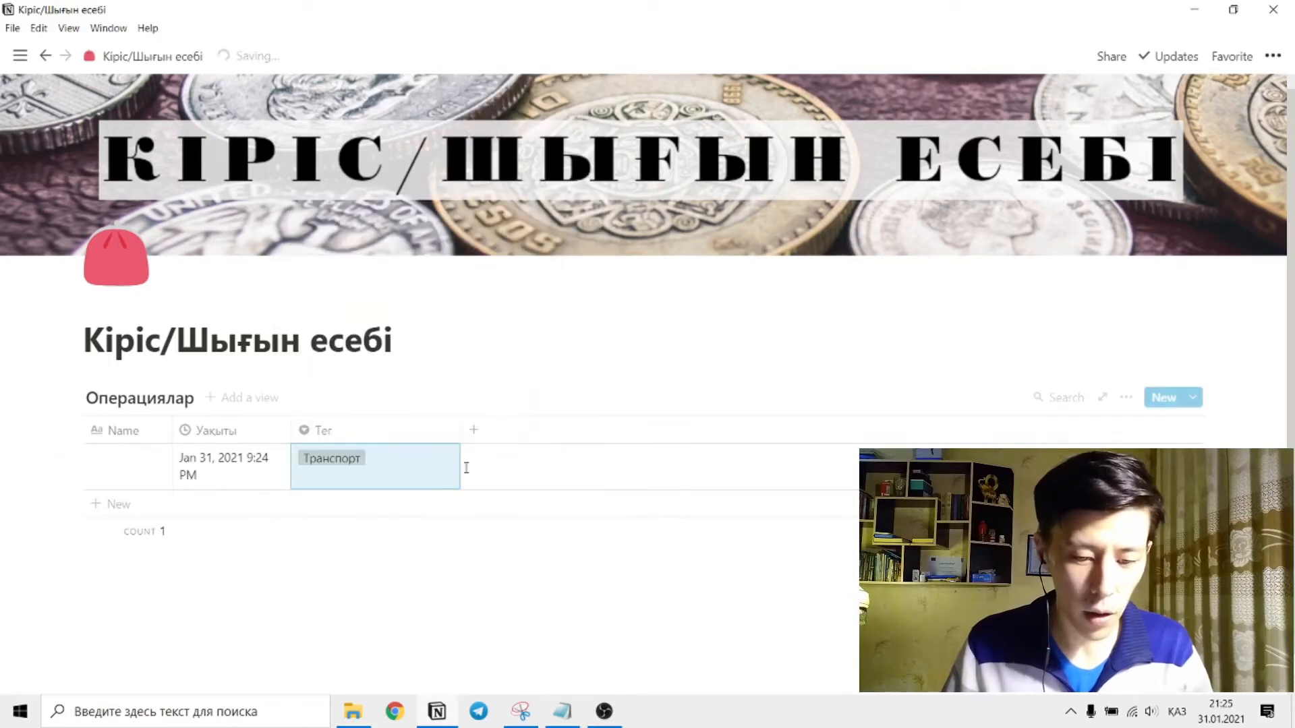
Add a Number column named Қанша after the Тег column in the Операциялар table.
left_click(472, 430)
mouse_move(615, 201)
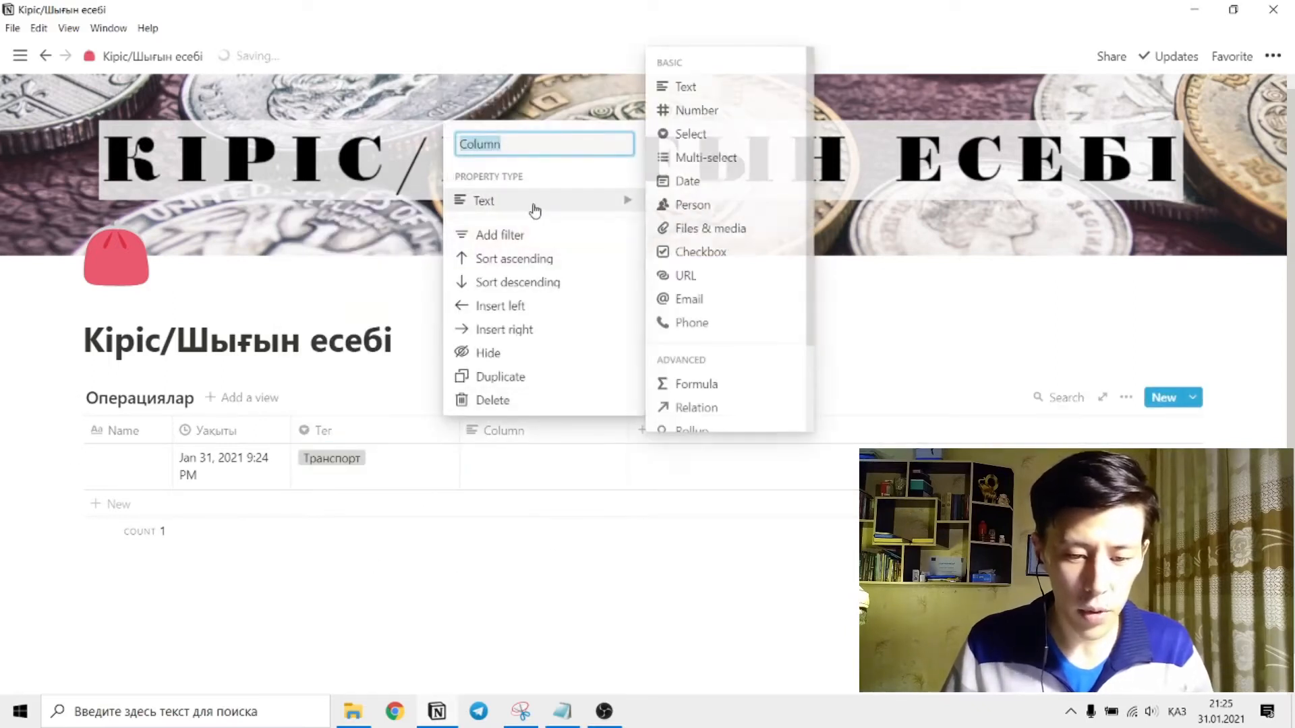
left_click(701, 111)
left_click(534, 437)
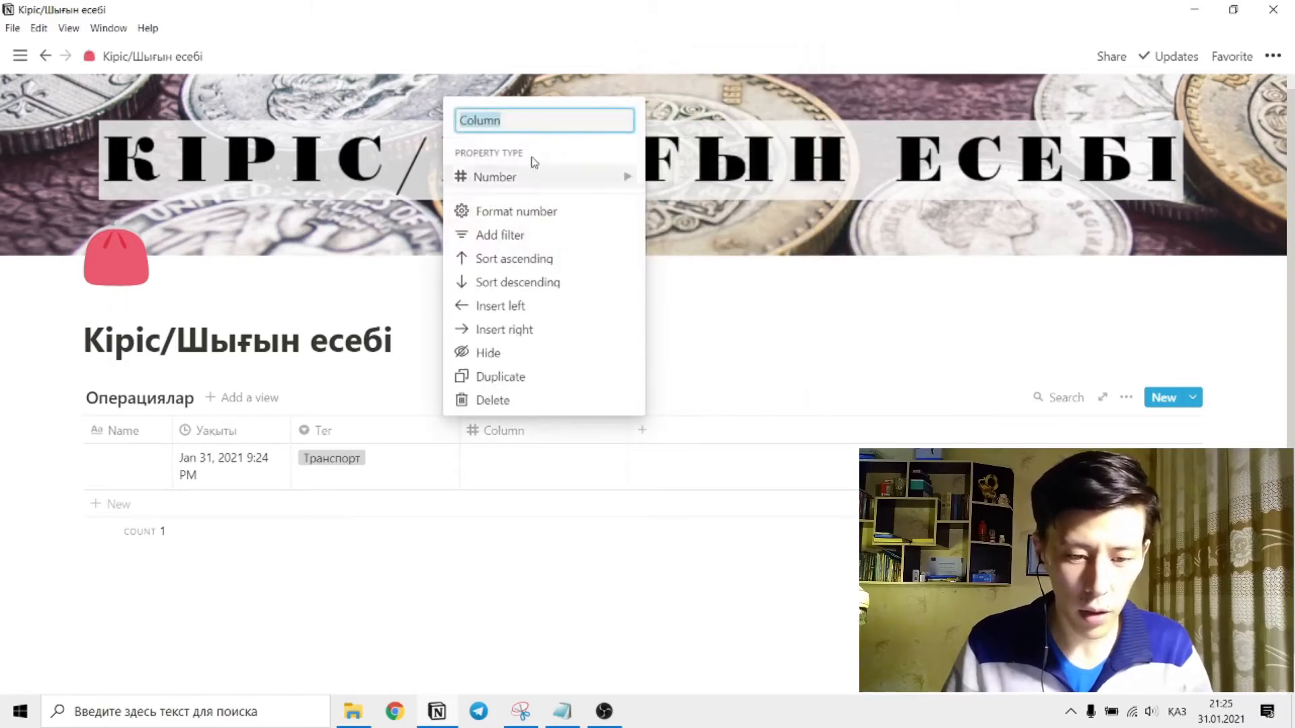
type("Канша")
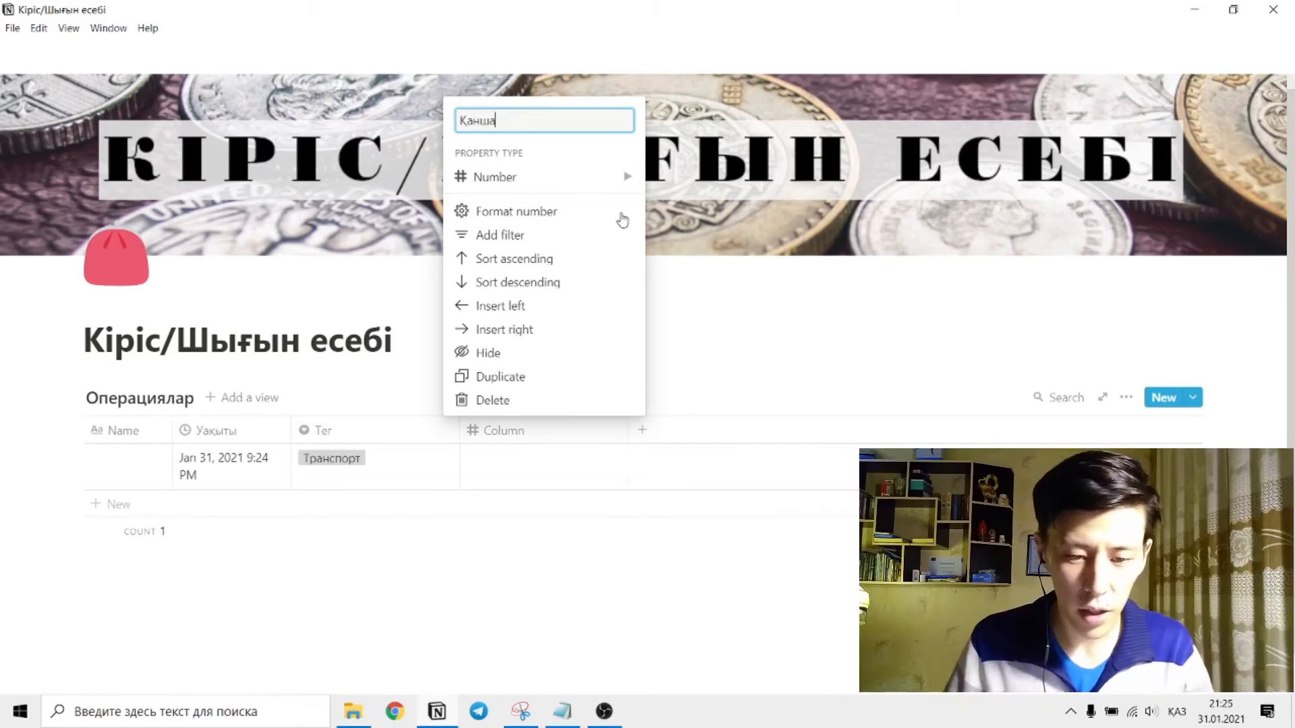
left_click(766, 338)
Delete the only row of the Операциялар table, the one tagged Транспорт.
left_click(526, 460)
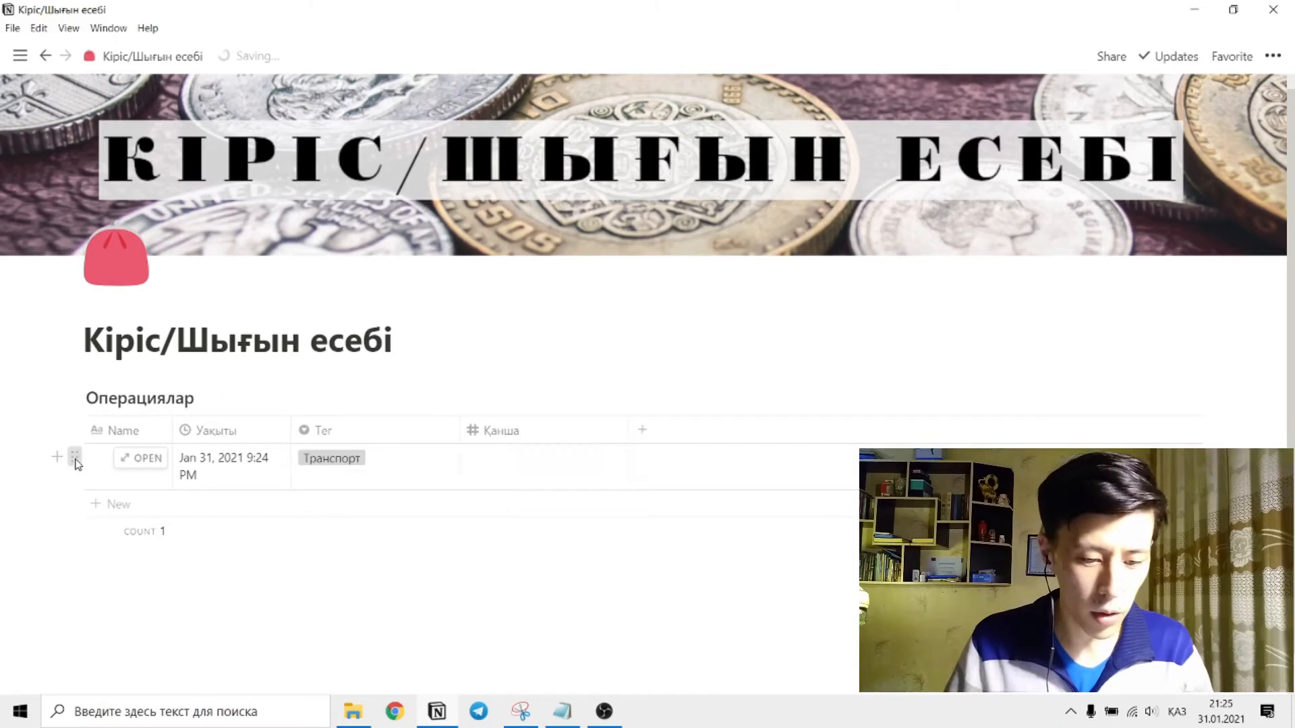
left_click(75, 458)
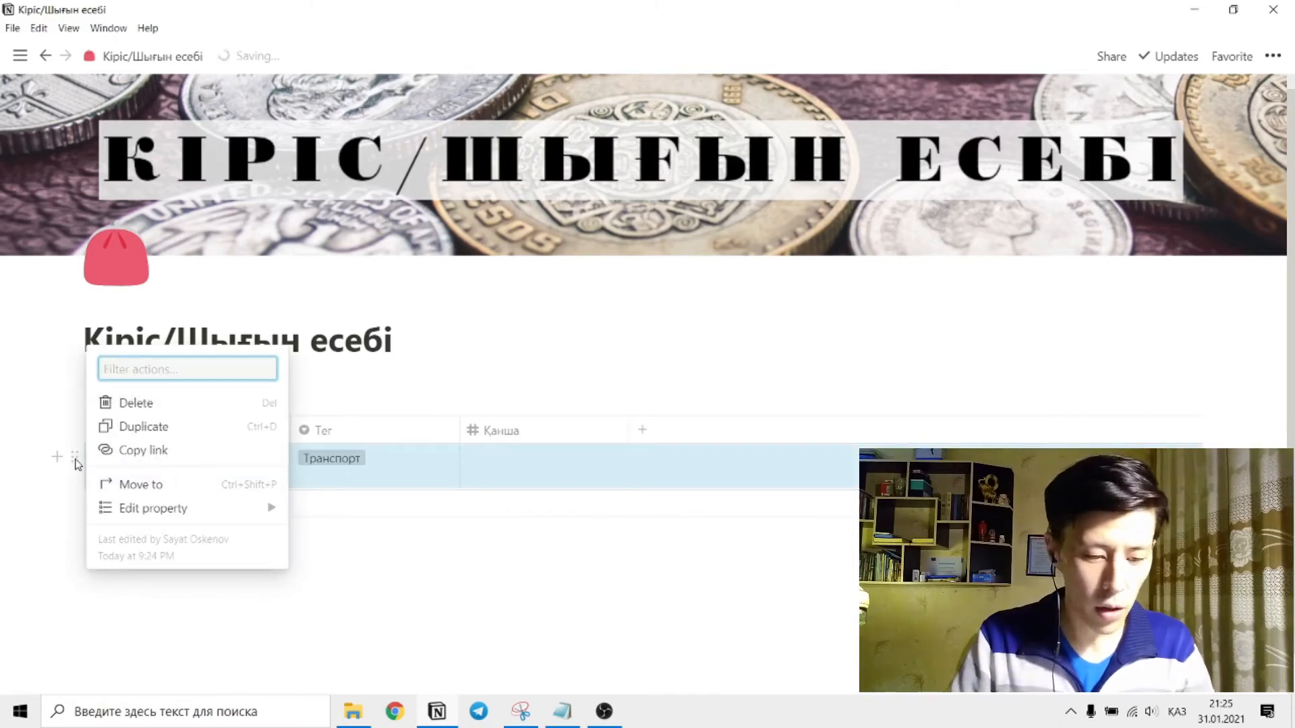
key("Delete")
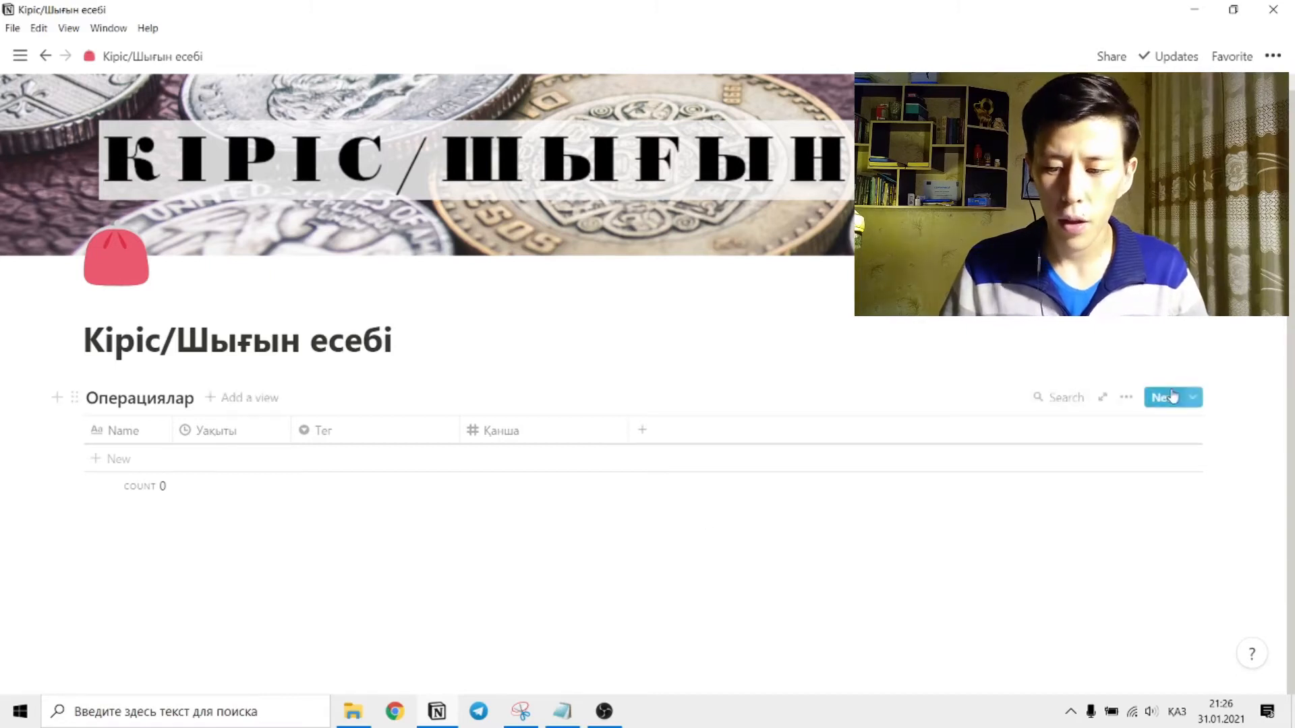
Create a new template for the Операциялар table and title it КІРІС.
left_click(1193, 398)
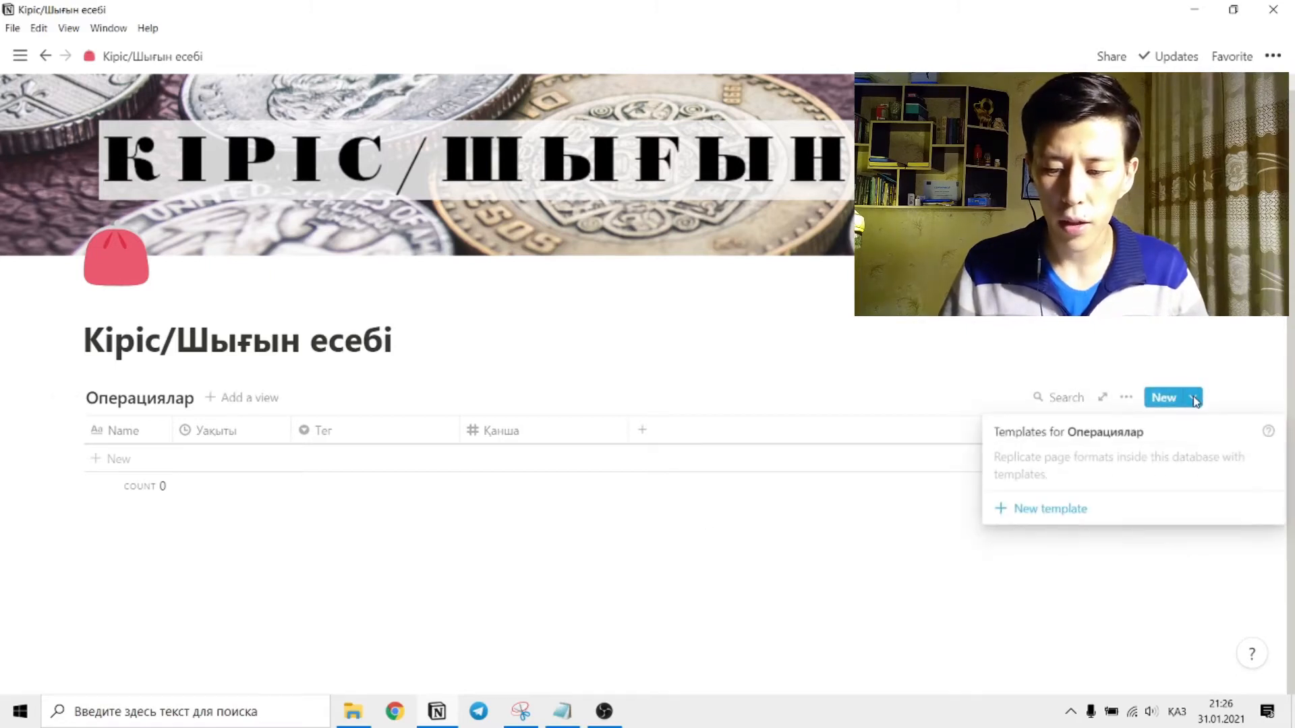
left_click(1007, 515)
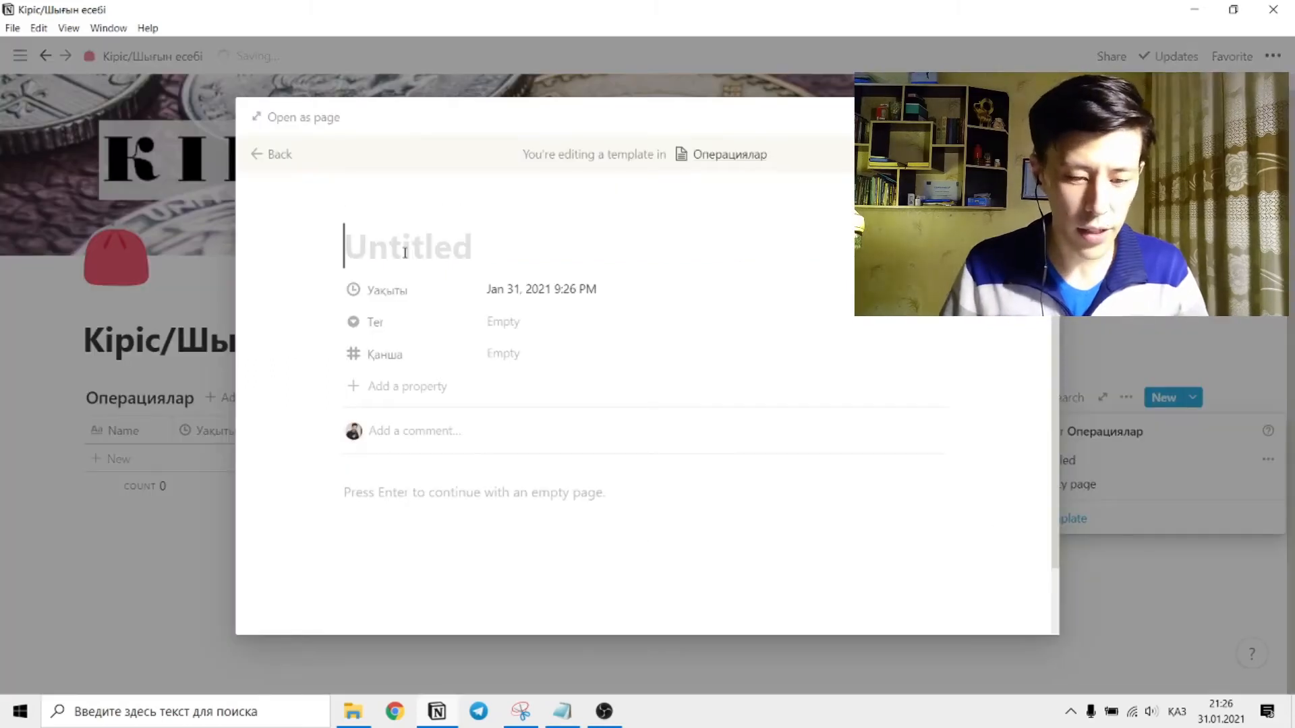
type("КіРІС")
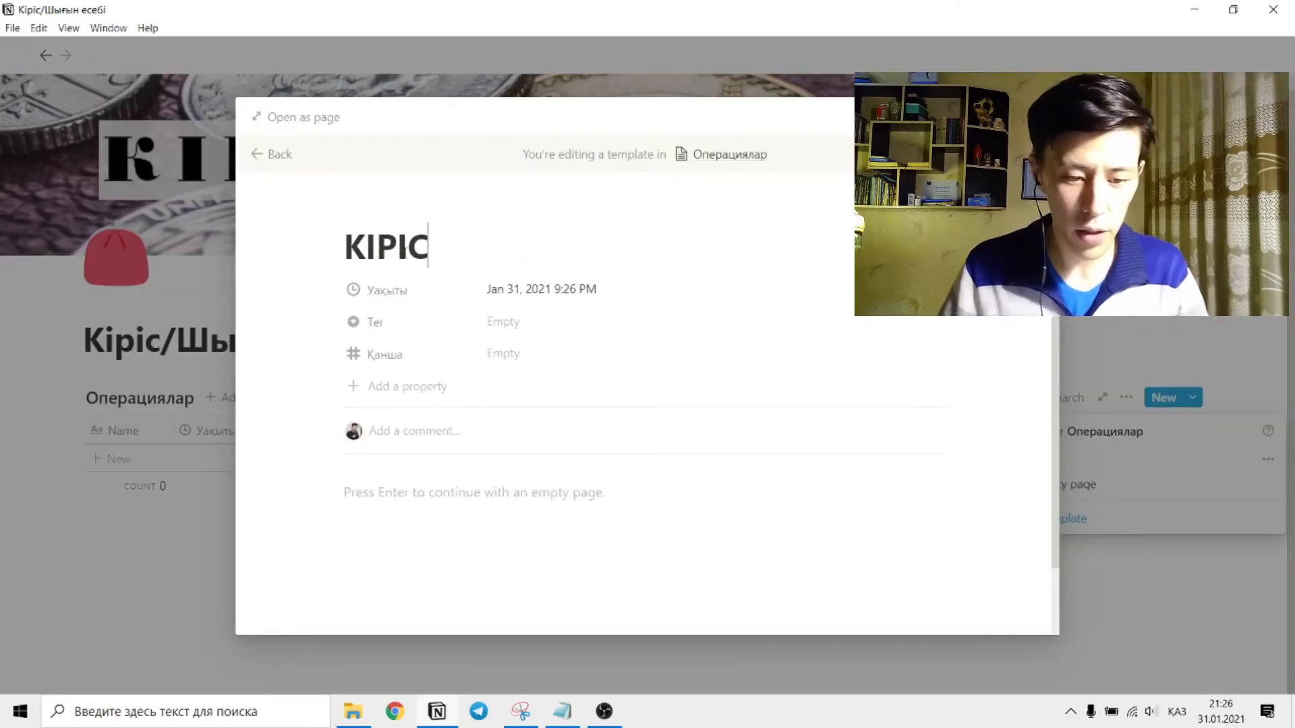
Give the КІРІС template the plus emoji as its icon and close the template.
left_click(375, 213)
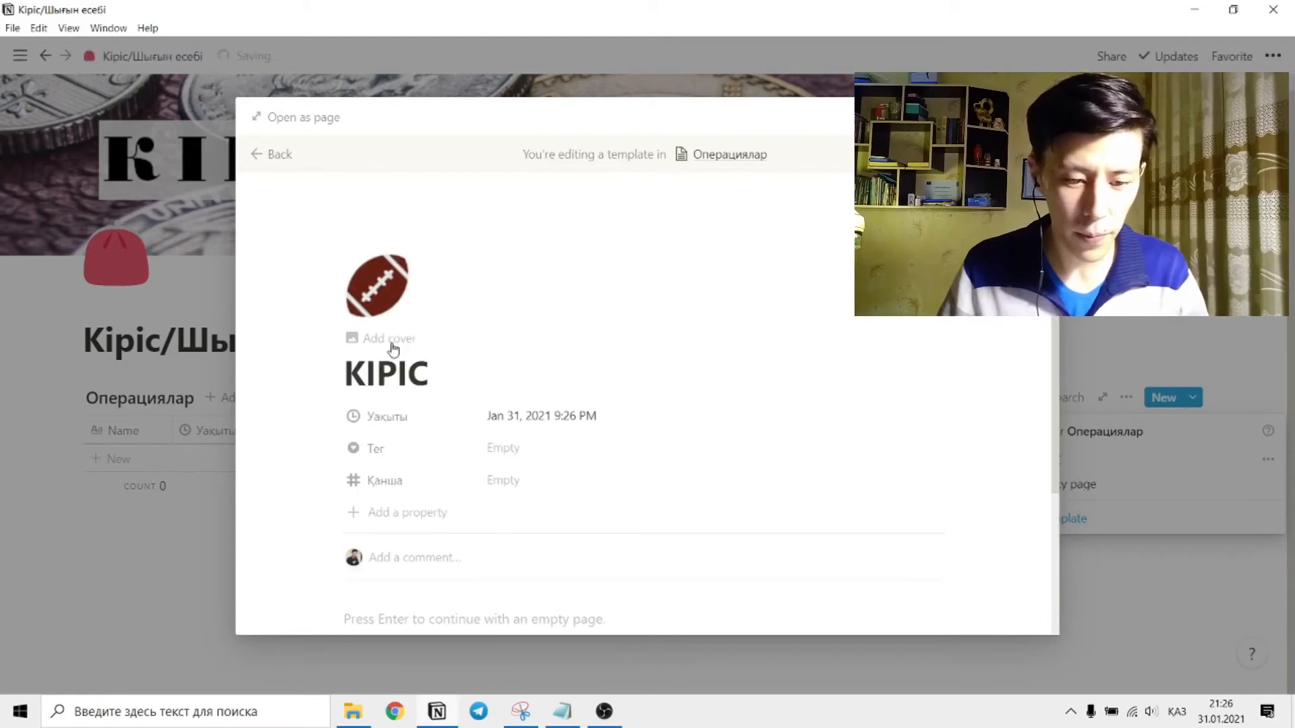
left_click(390, 310)
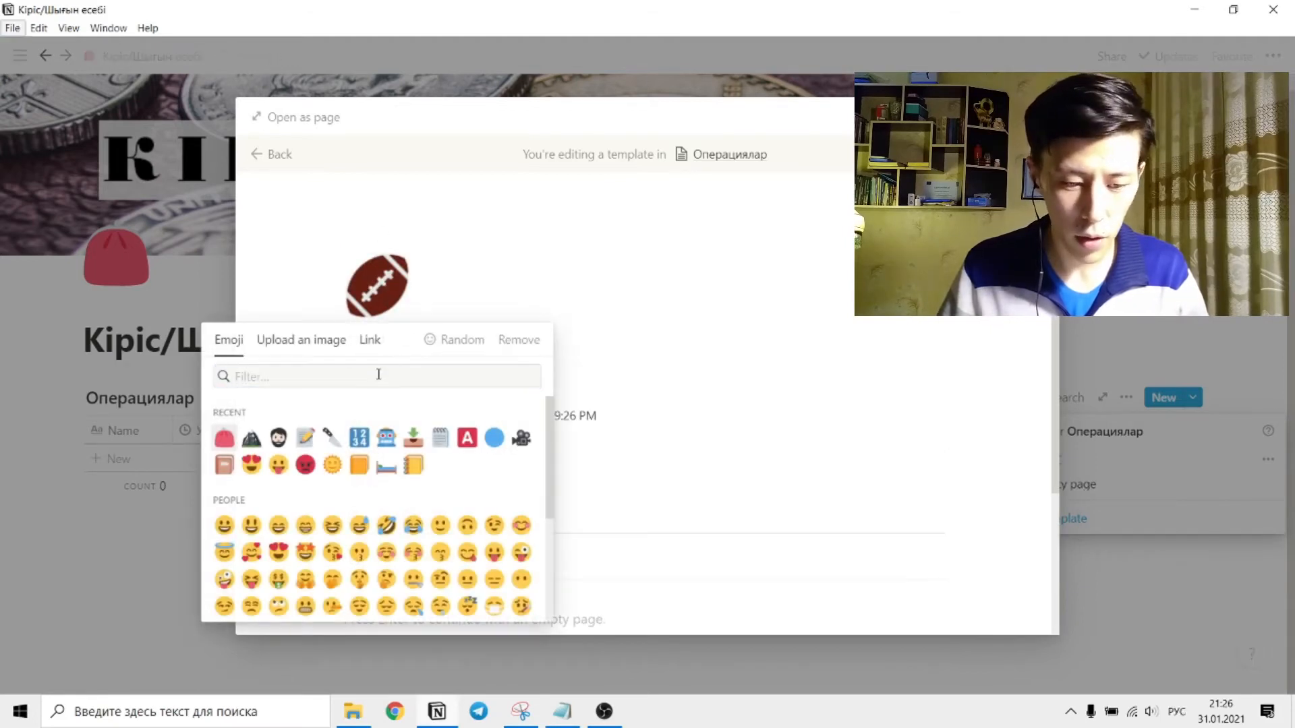
key("alt+shift")
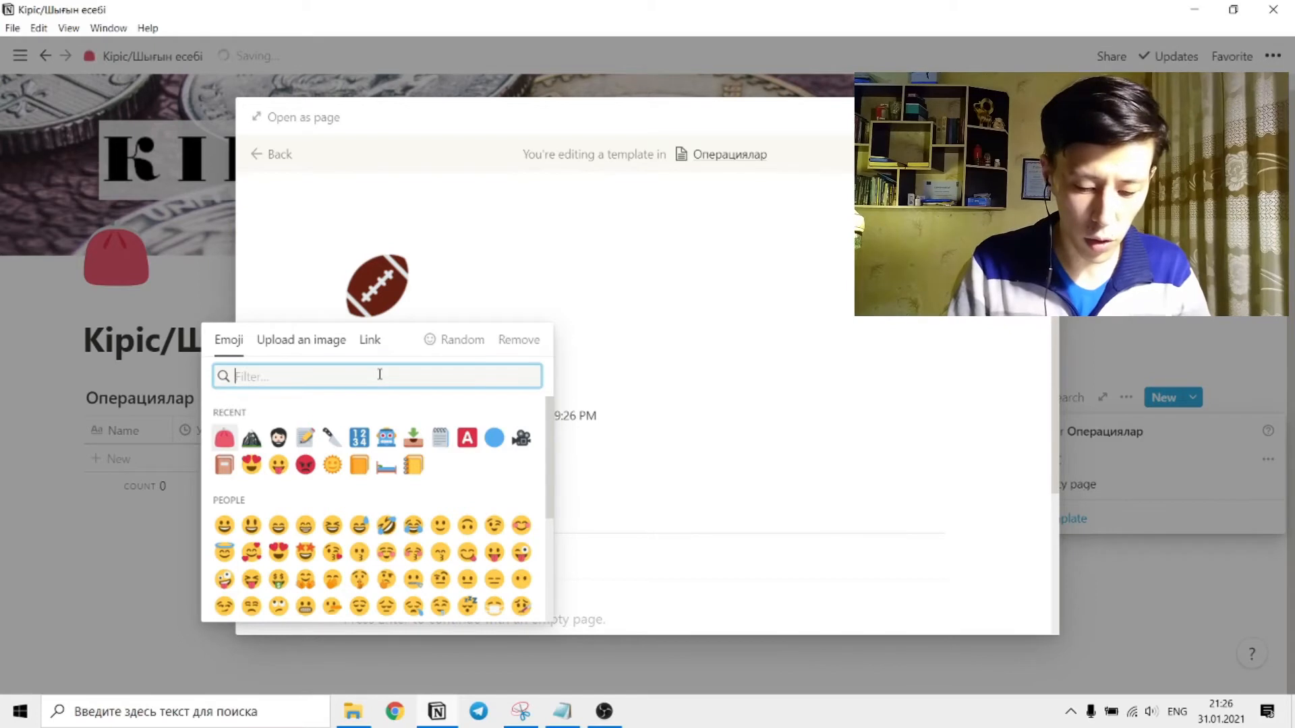
type("plus")
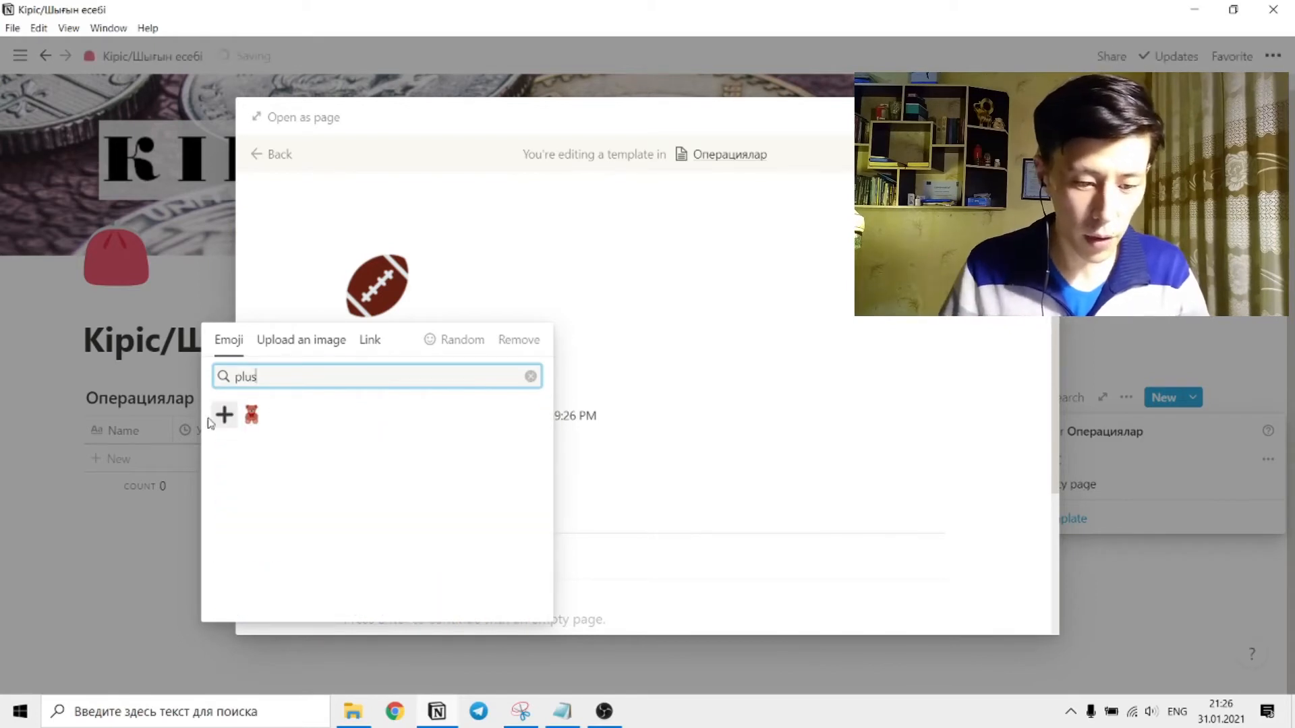
left_click(224, 415)
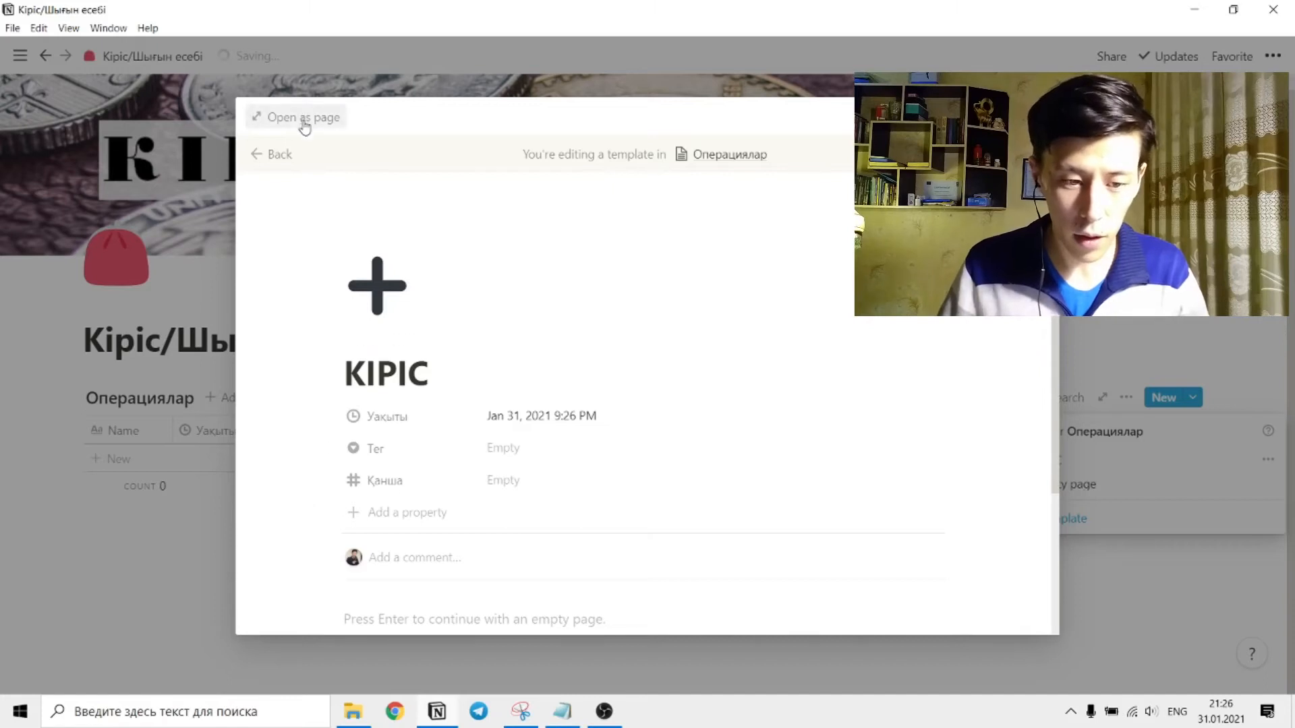
left_click(178, 598)
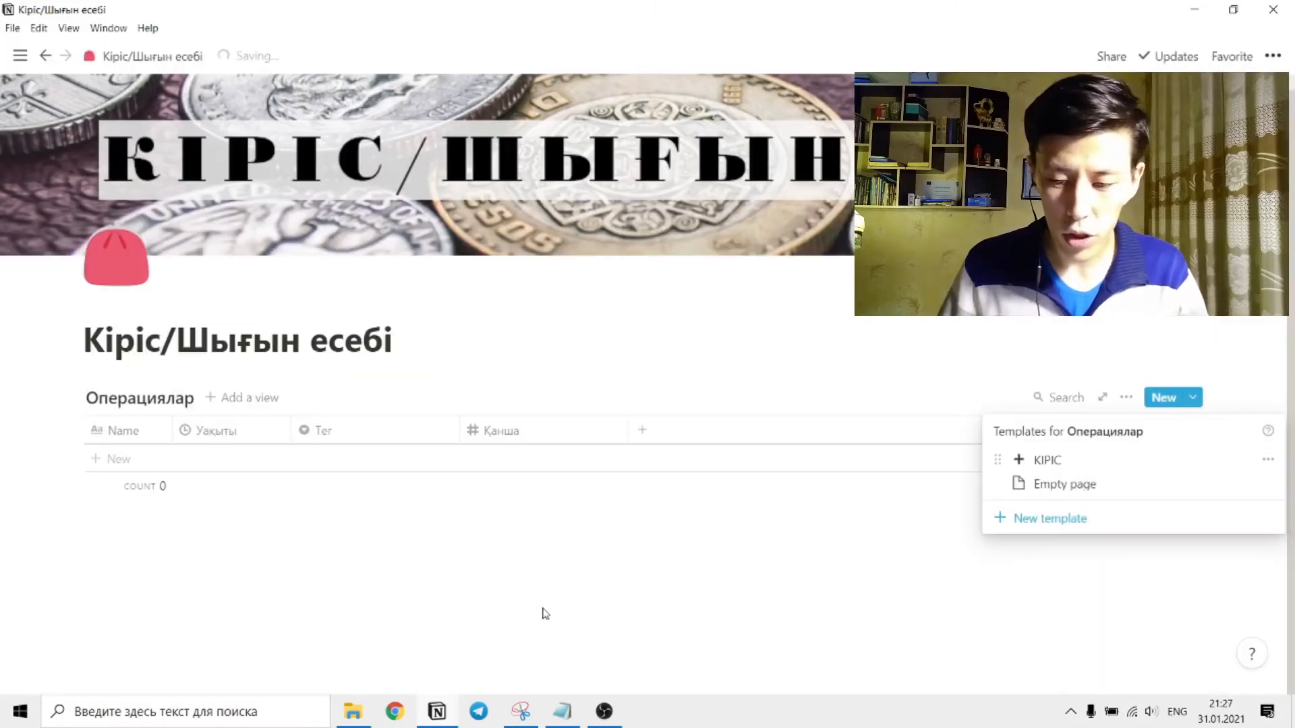
Create a second template for the Операциялар table and title it ШЫҒЫН.
left_click(1005, 526)
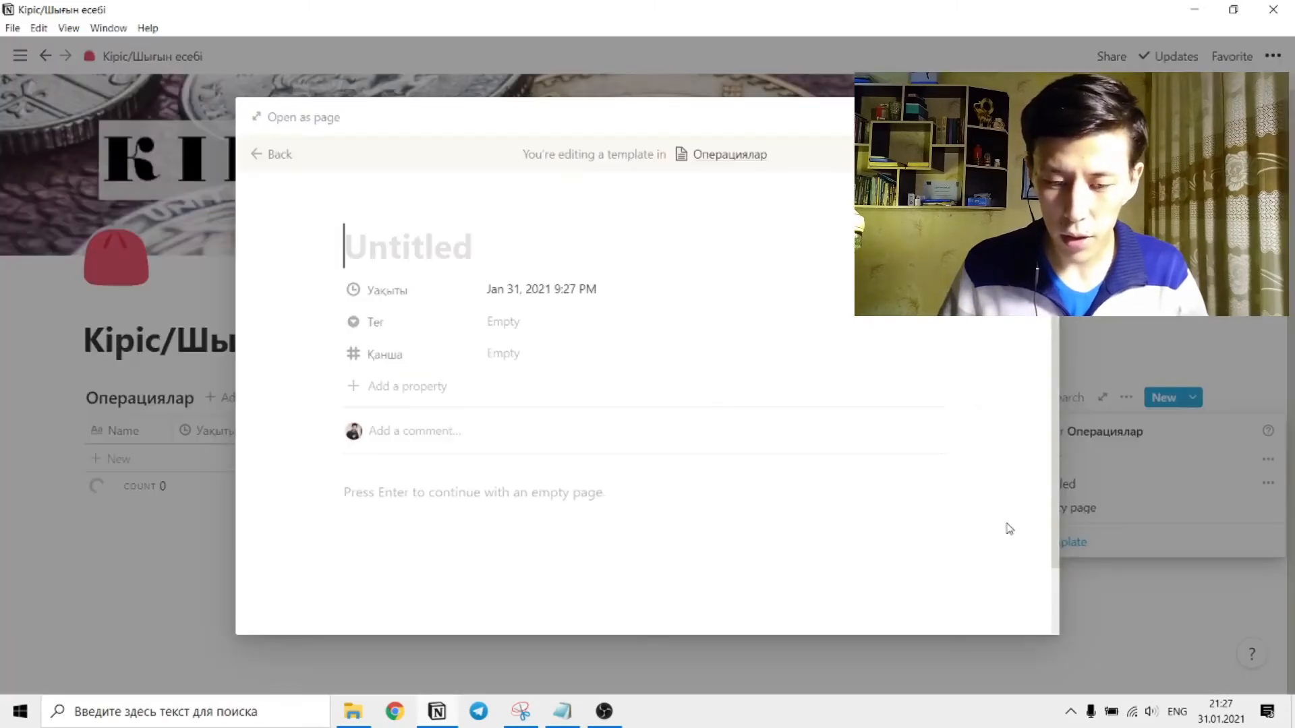
type("is")
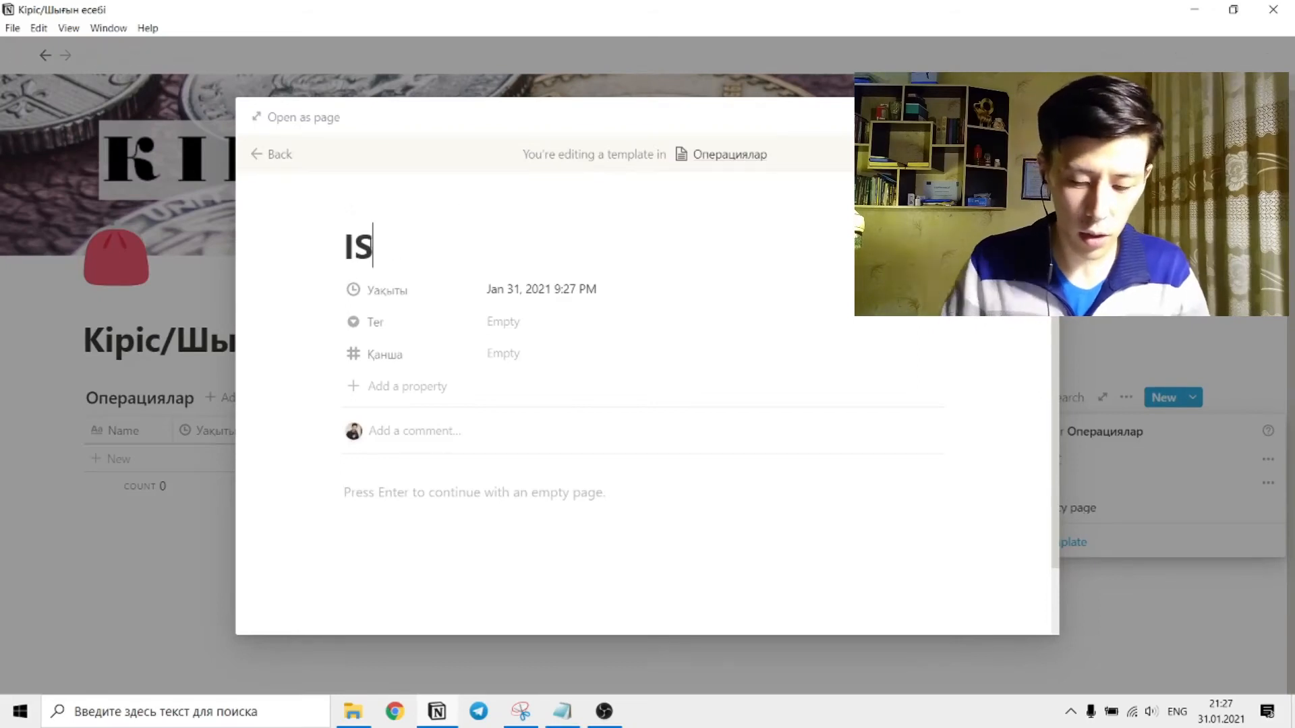
key("BackSpace")
key("BackSpace")
key("alt+shift")
left_click(419, 250)
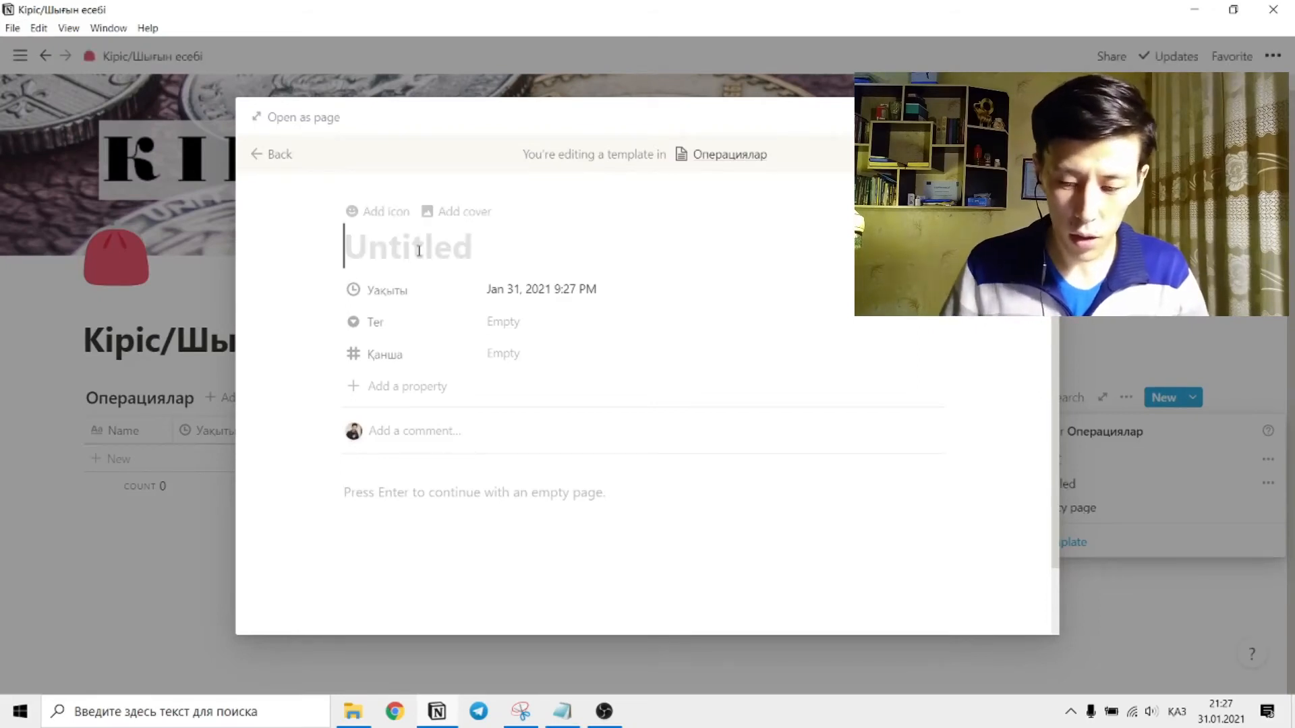
type("шыңы")
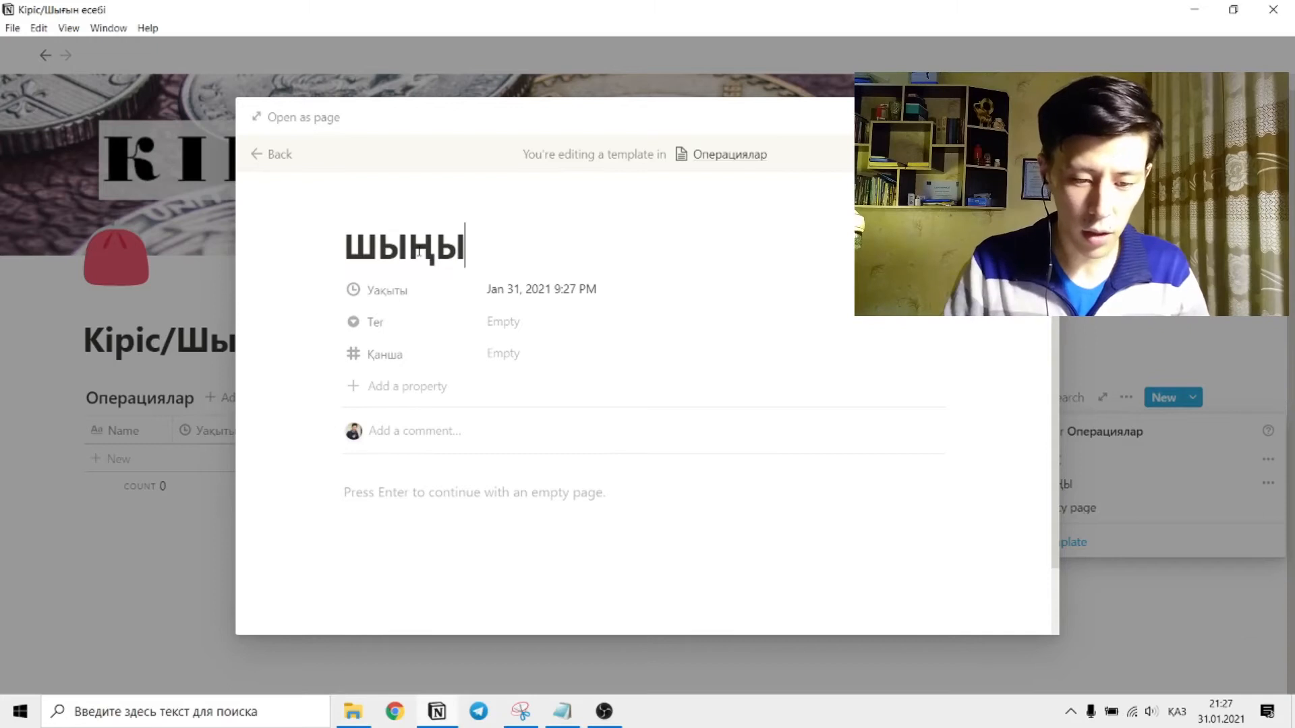
key("BackSpace")
key("BackSpace")
type(";")
key("BackSpace")
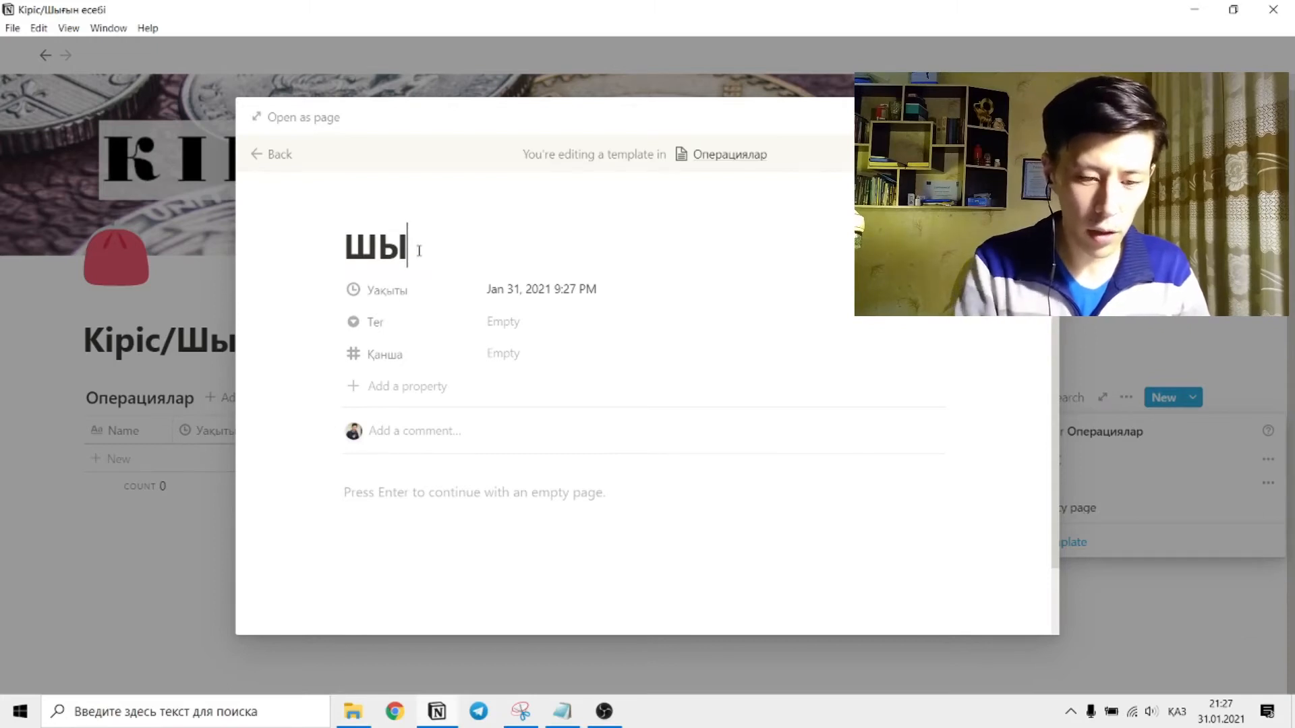
type("ғын")
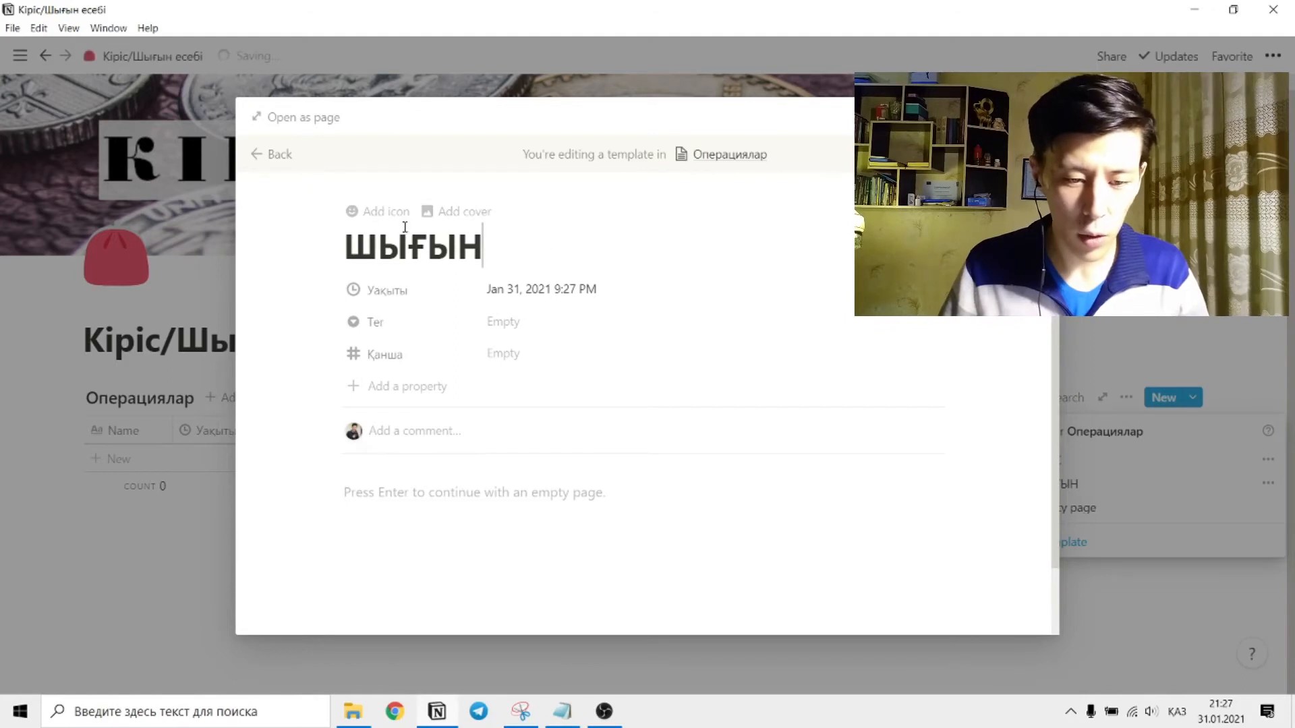
Give the ШЫҒЫН template the minus emoji as its icon, then close the template and the template list.
left_click(367, 211)
left_click(381, 294)
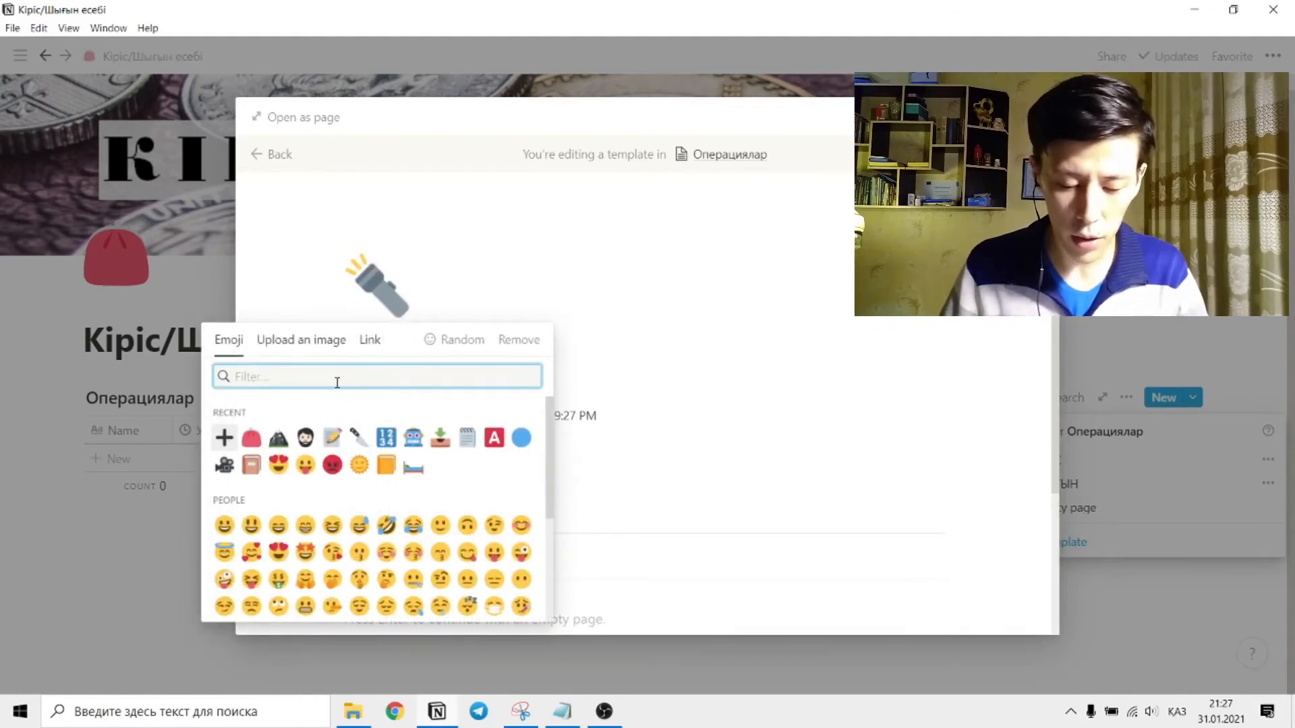
key("alt+shift")
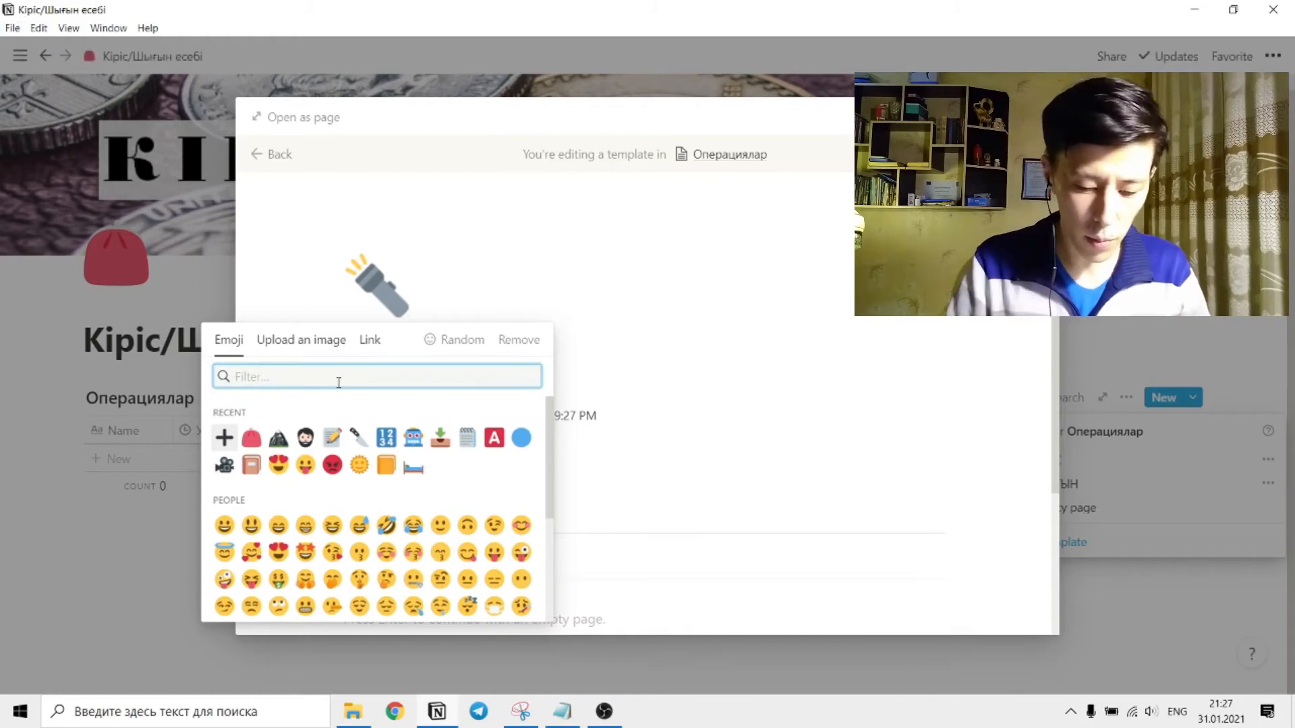
type("minus")
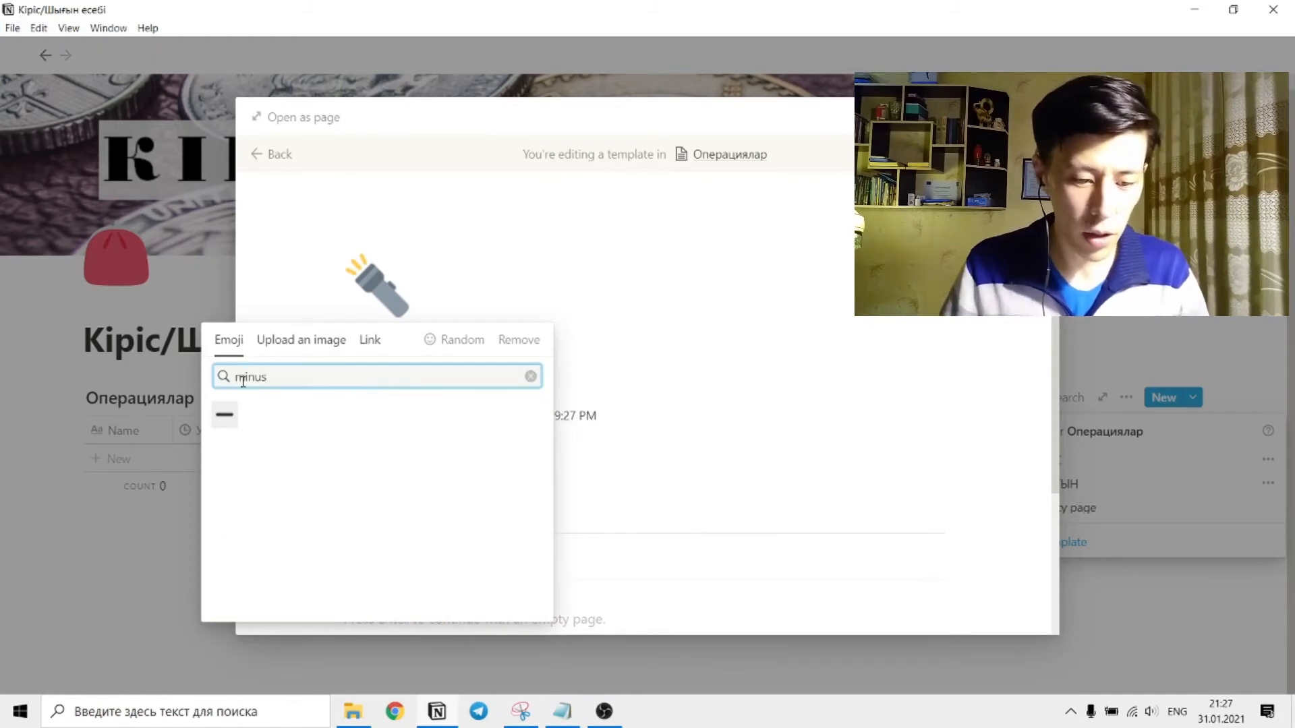
left_click(223, 416)
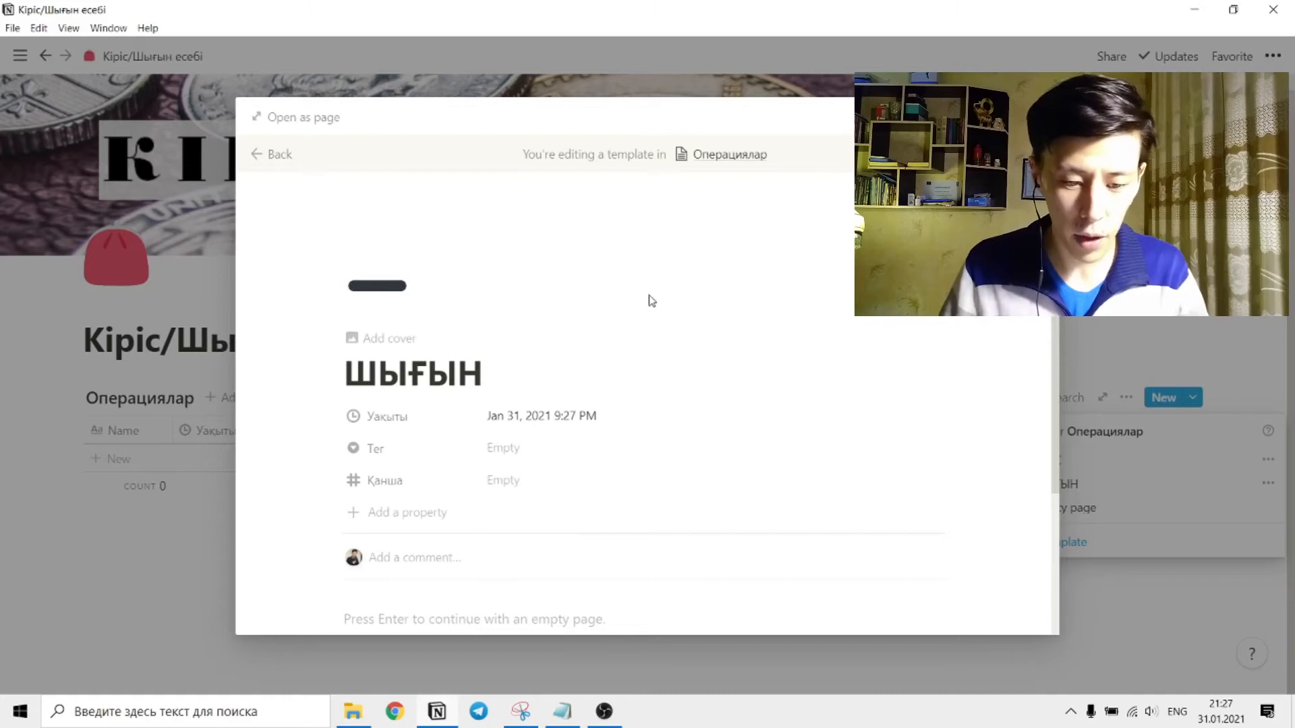
left_click(177, 579)
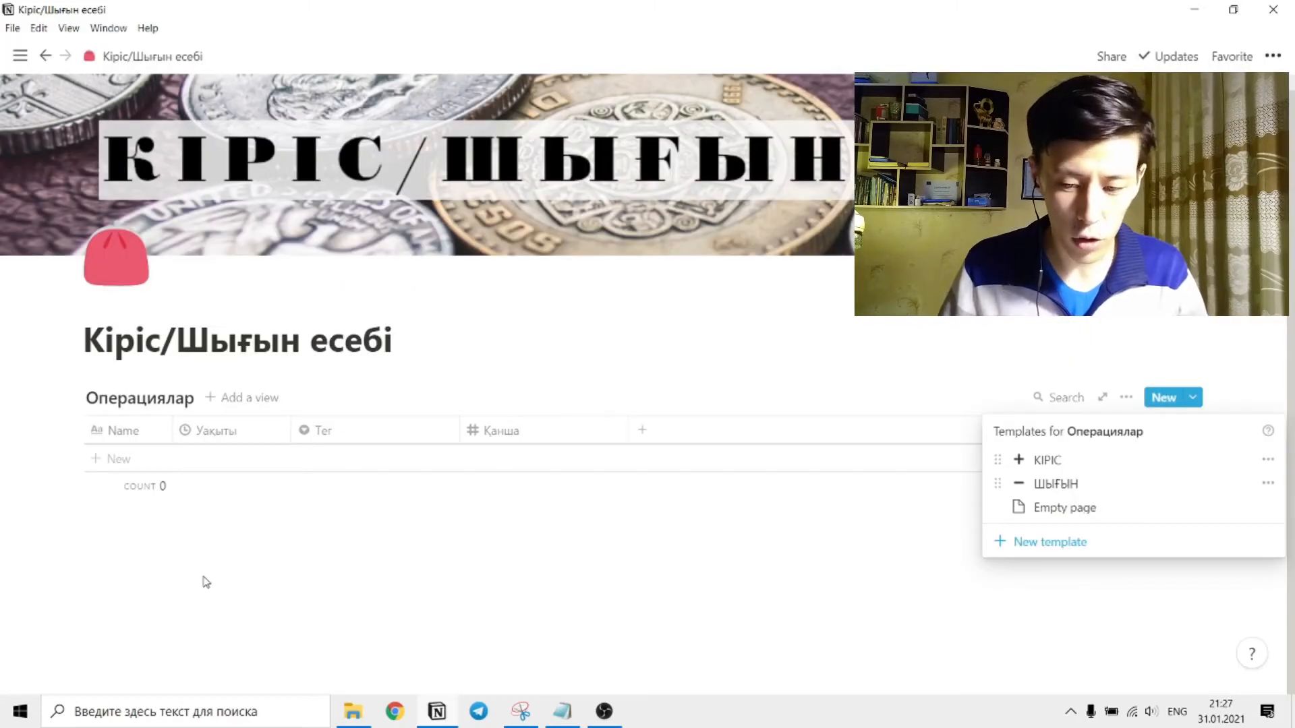
left_click(206, 582)
Insert an inline table database in a new block below the Операциялар table.
left_click(450, 599)
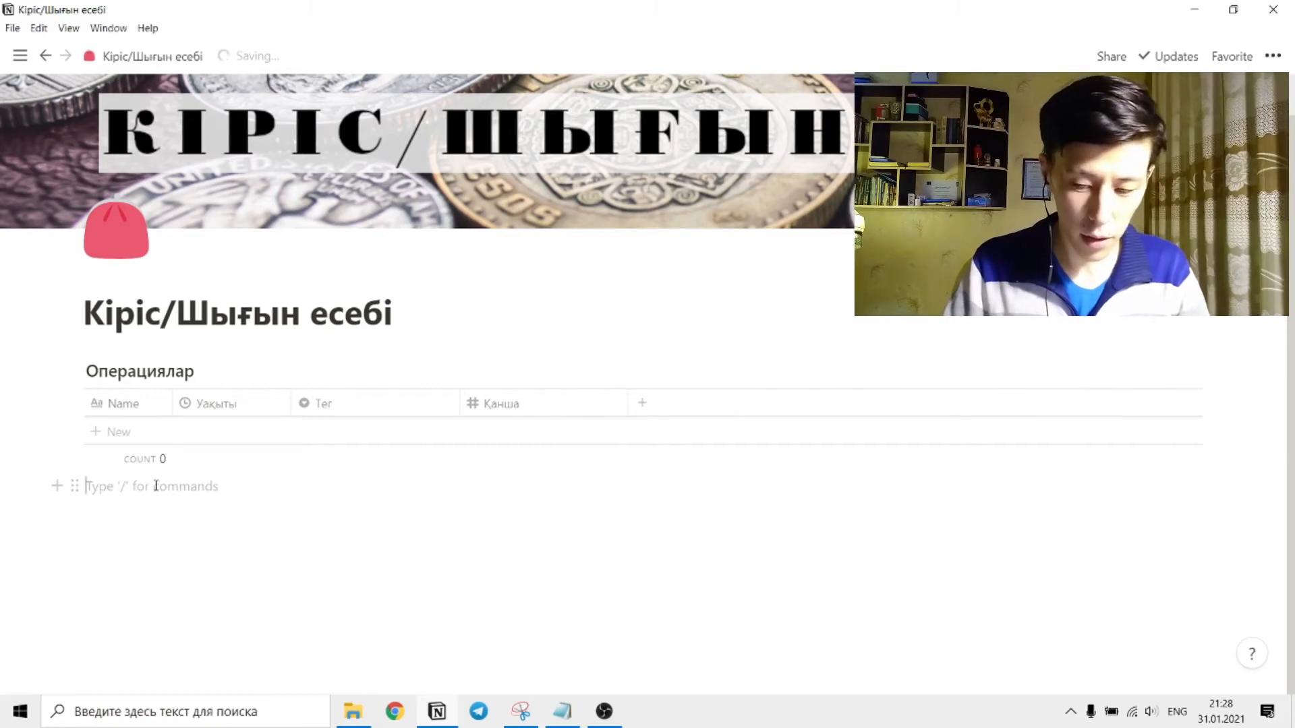
type("/in")
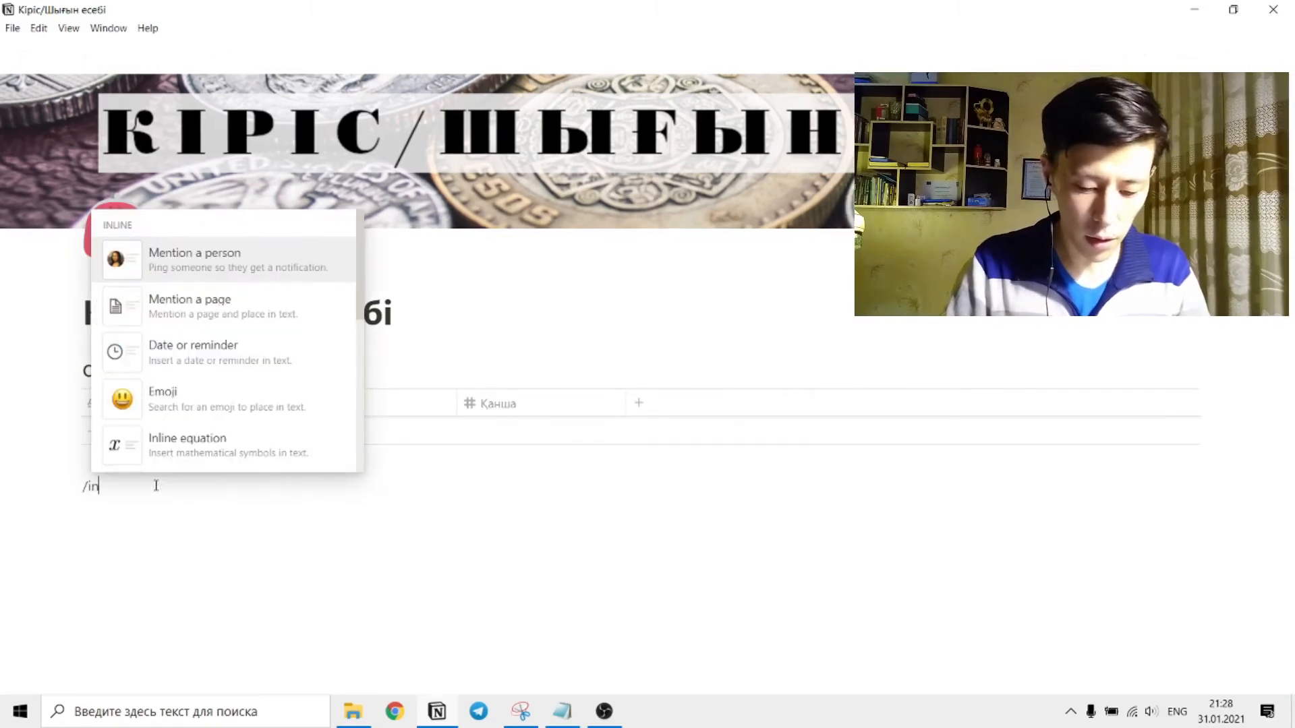
type("line")
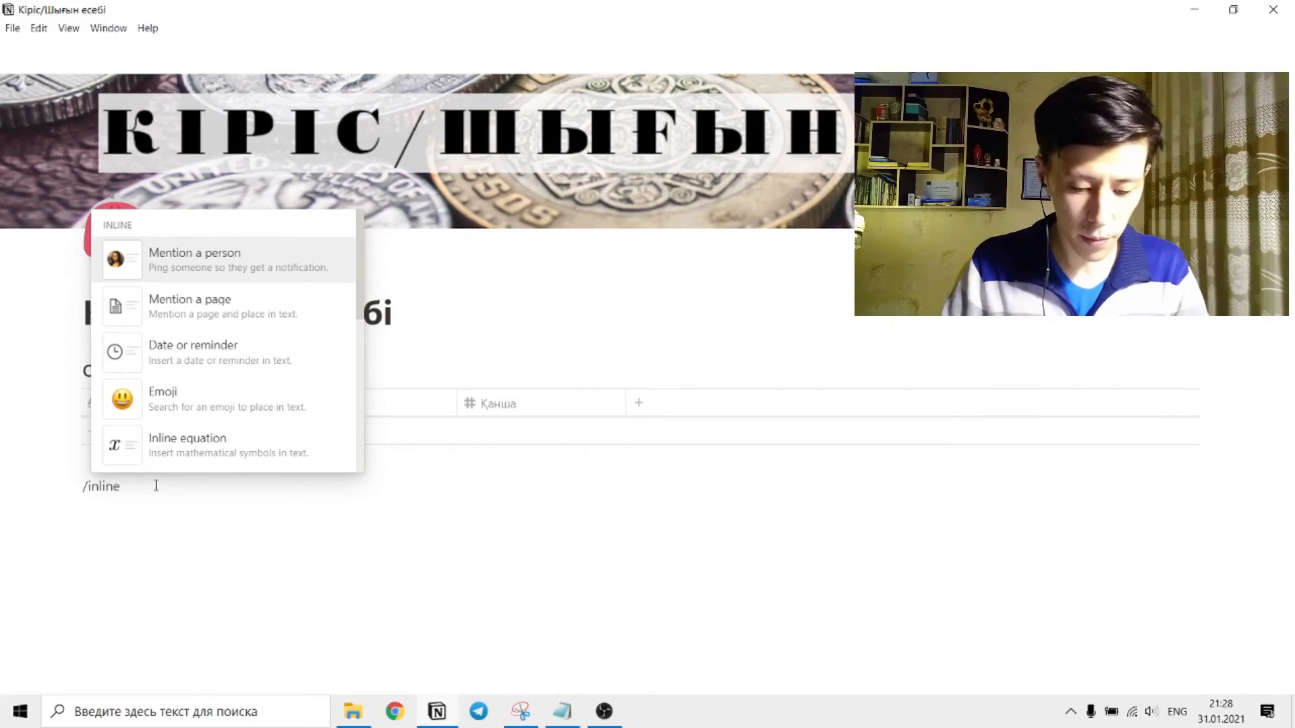
type(" table")
key("Return")
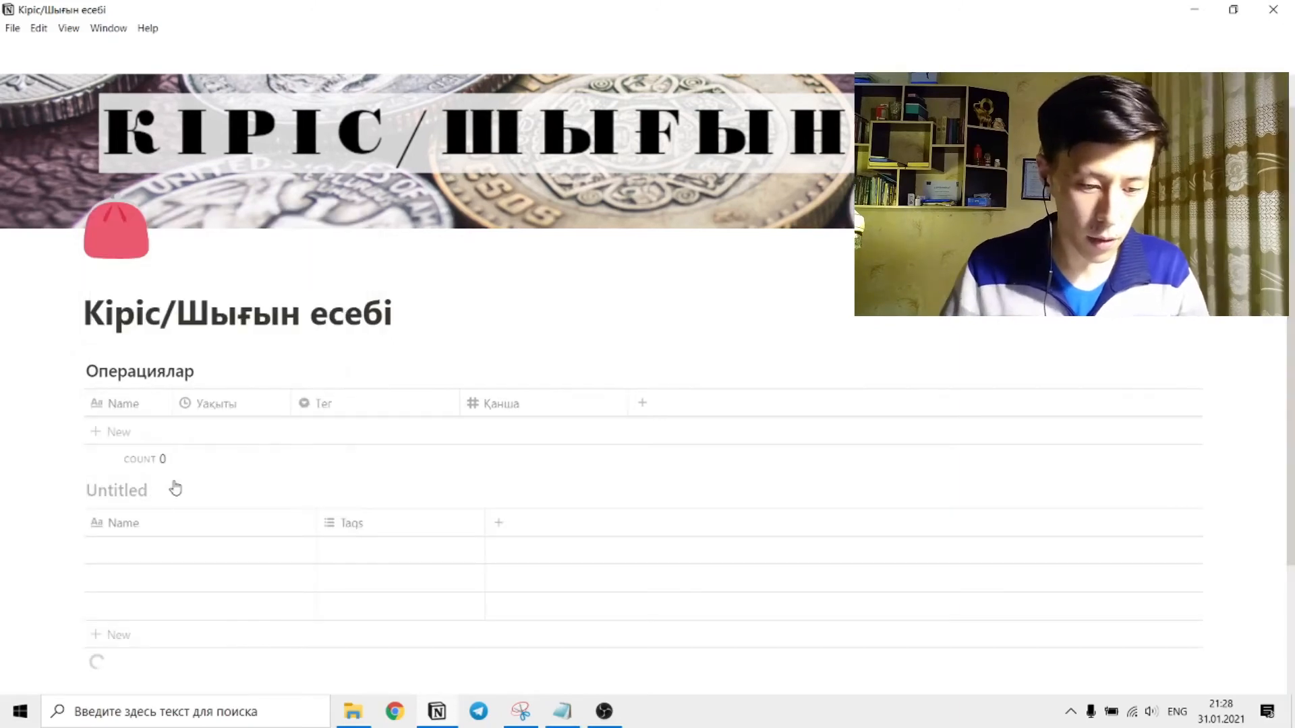
Title the new untitled table Калькулятор.
left_click(112, 491)
type("Rf")
key("BackSpace")
key("BackSpace")
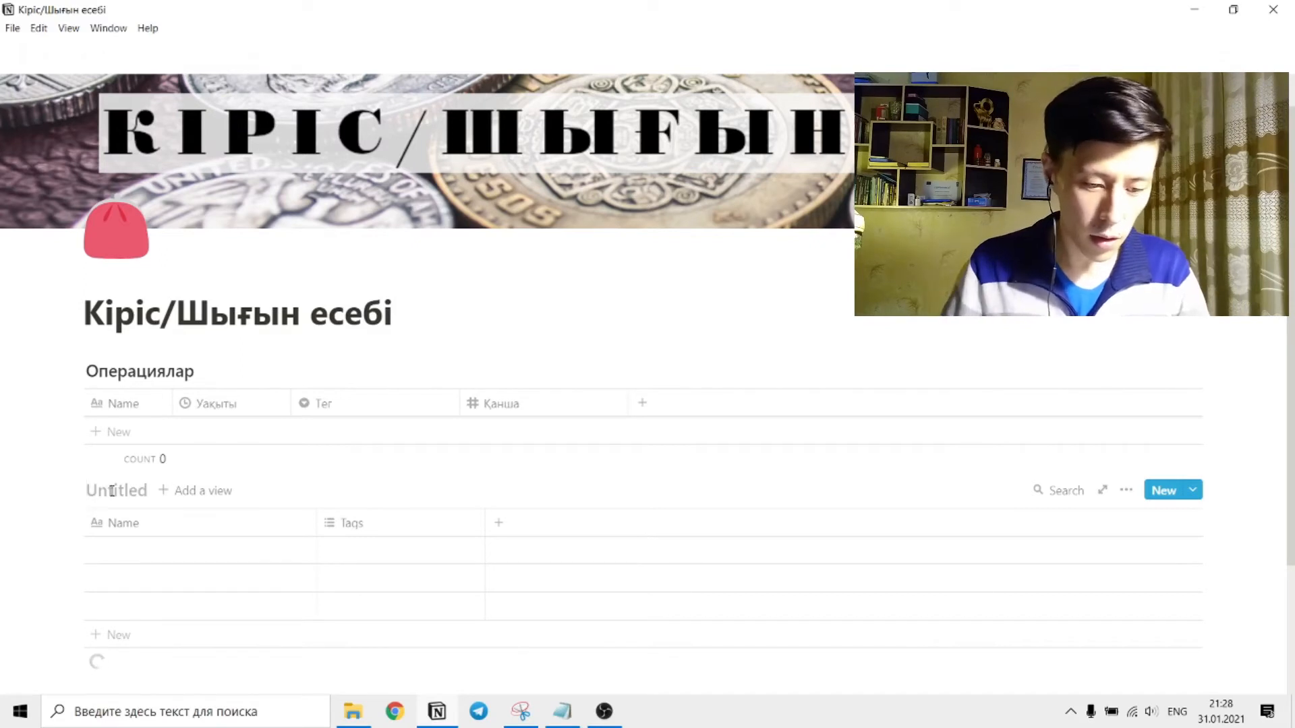
key("alt+shift")
type("Ка")
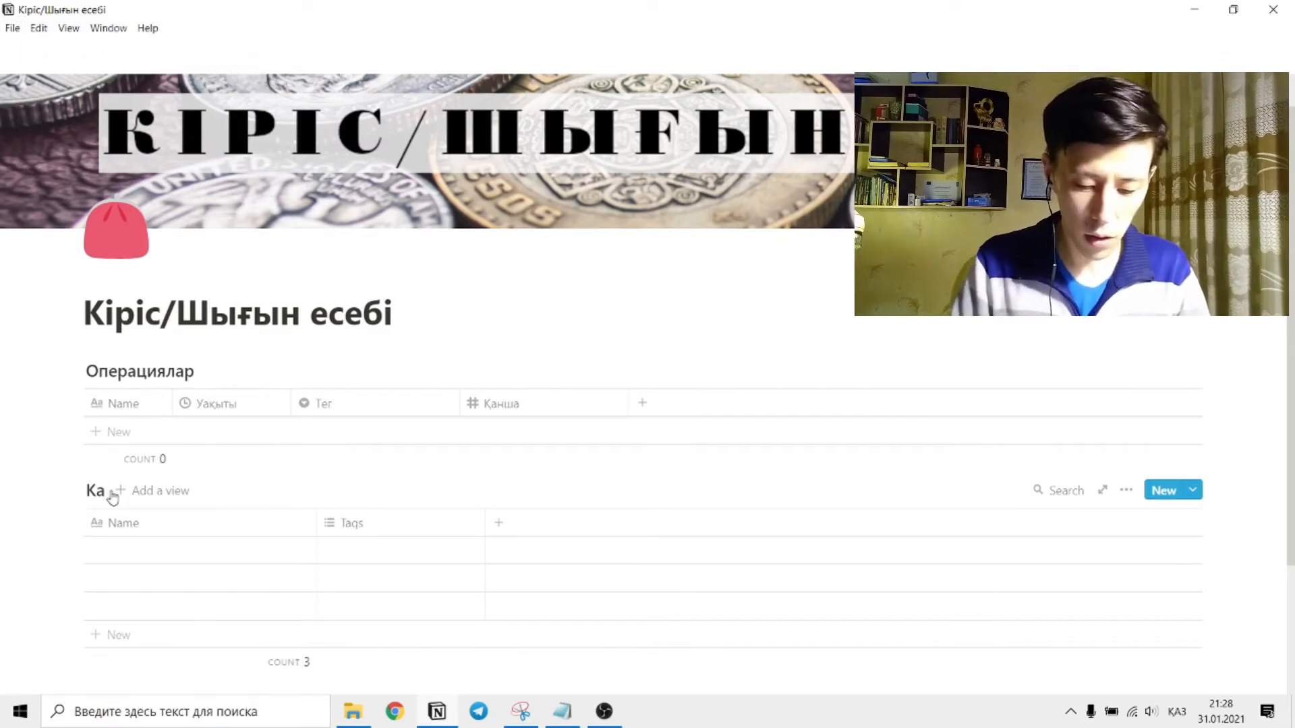
type("лькулятор")
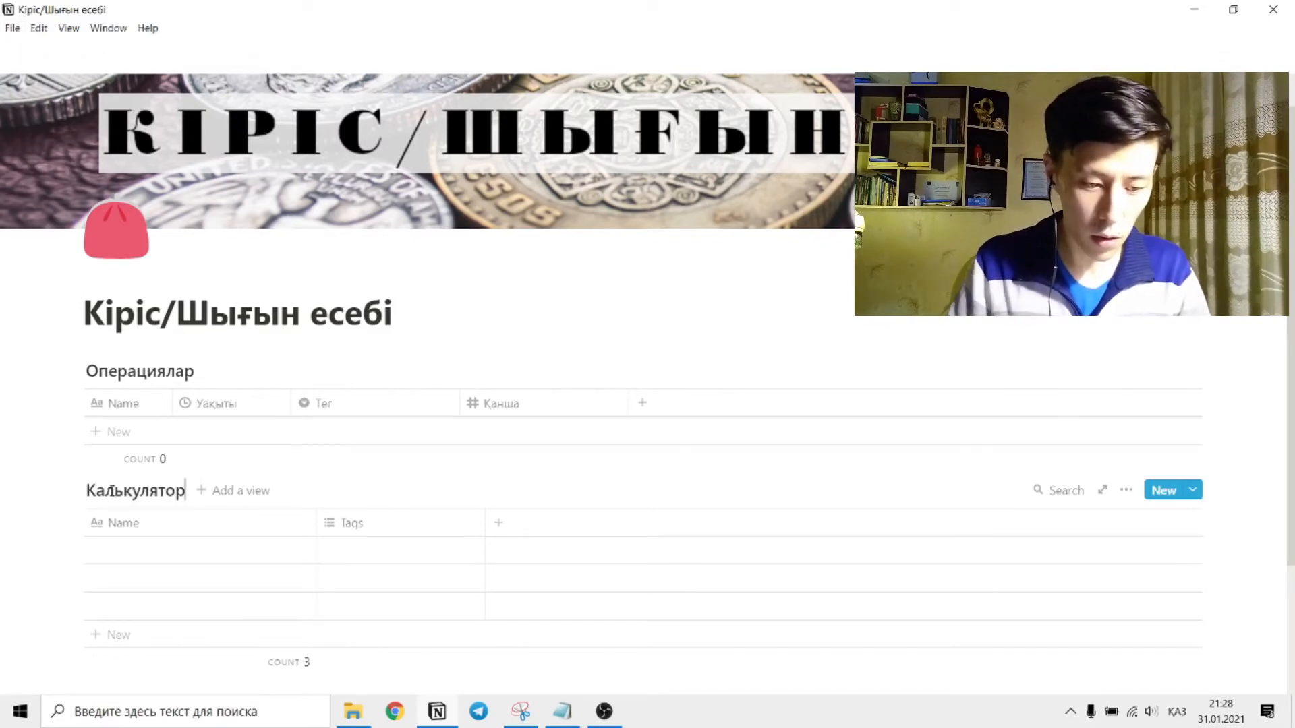
Move the Калькулятор table above the Операциялар table and delete its three empty rows.
left_click_drag(77, 535, 216, 466)
scroll(110, 519, "down", 1)
key("Delete")
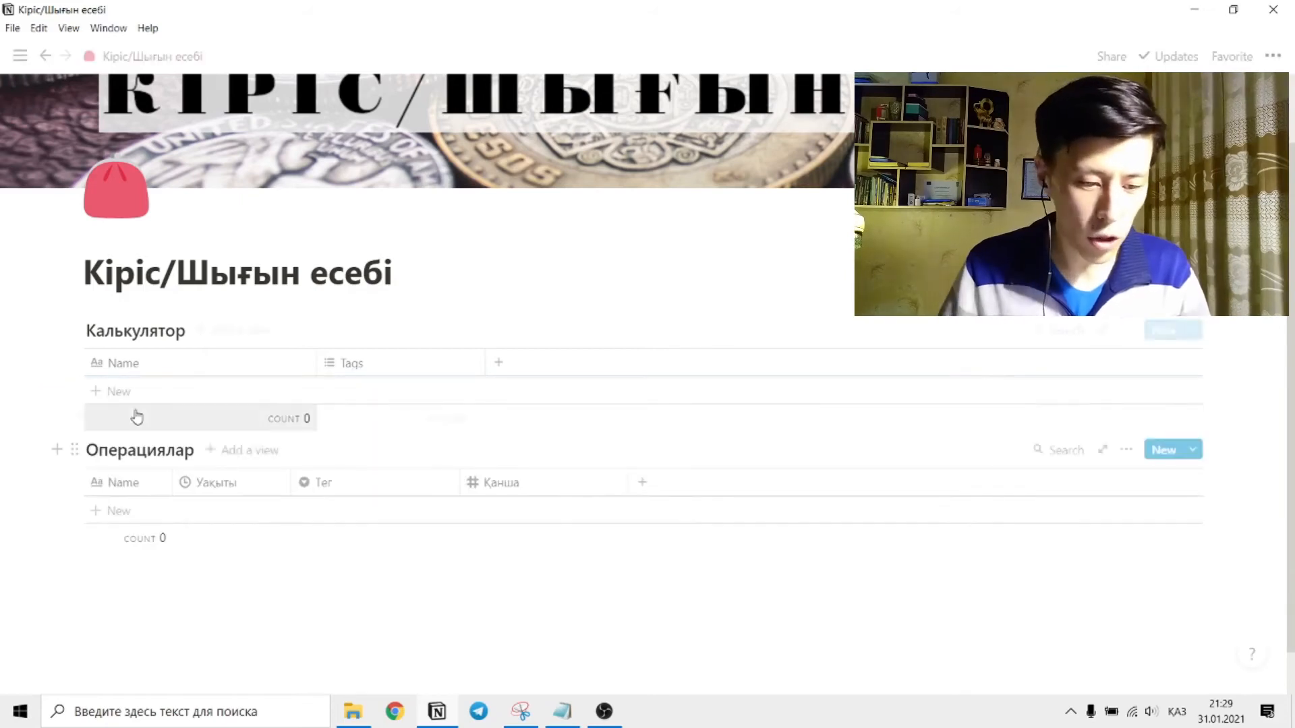
Add the rows КІРІСТЕР and ШЫҒЫНДАР to the Калькулятор table and narrow its Name column.
left_click(99, 391)
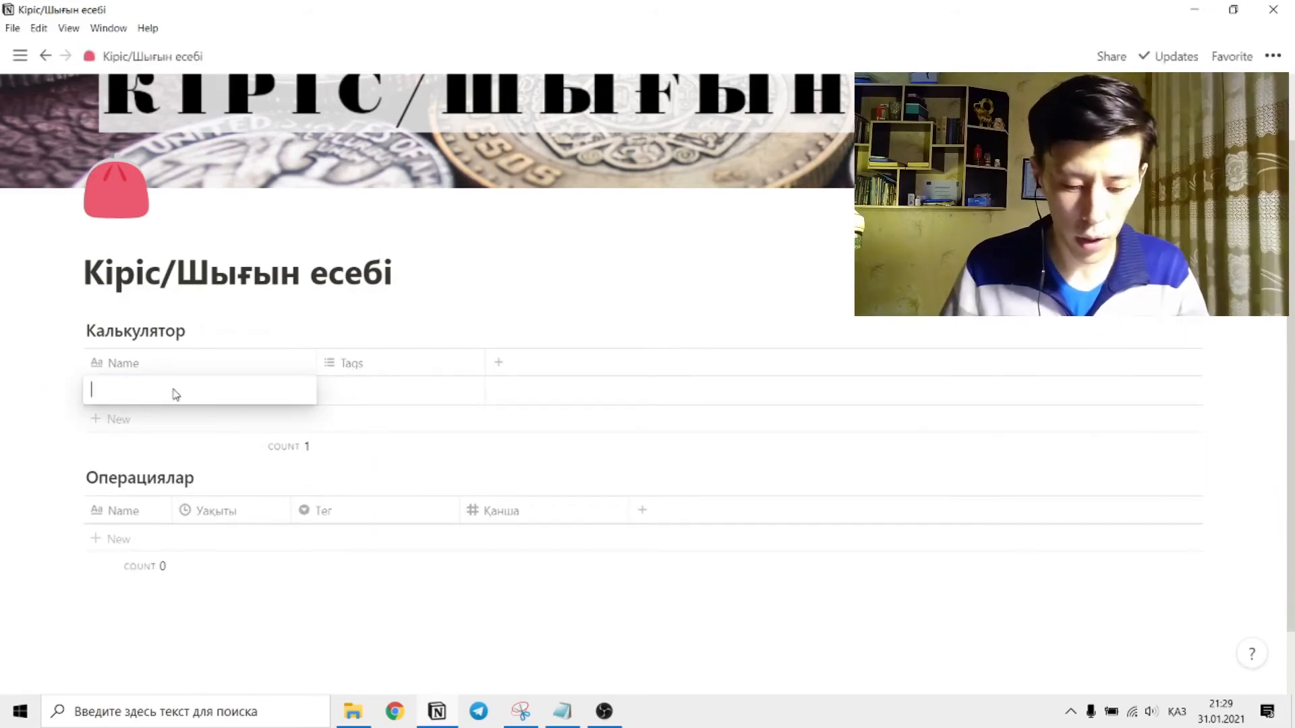
type("КІРІ")
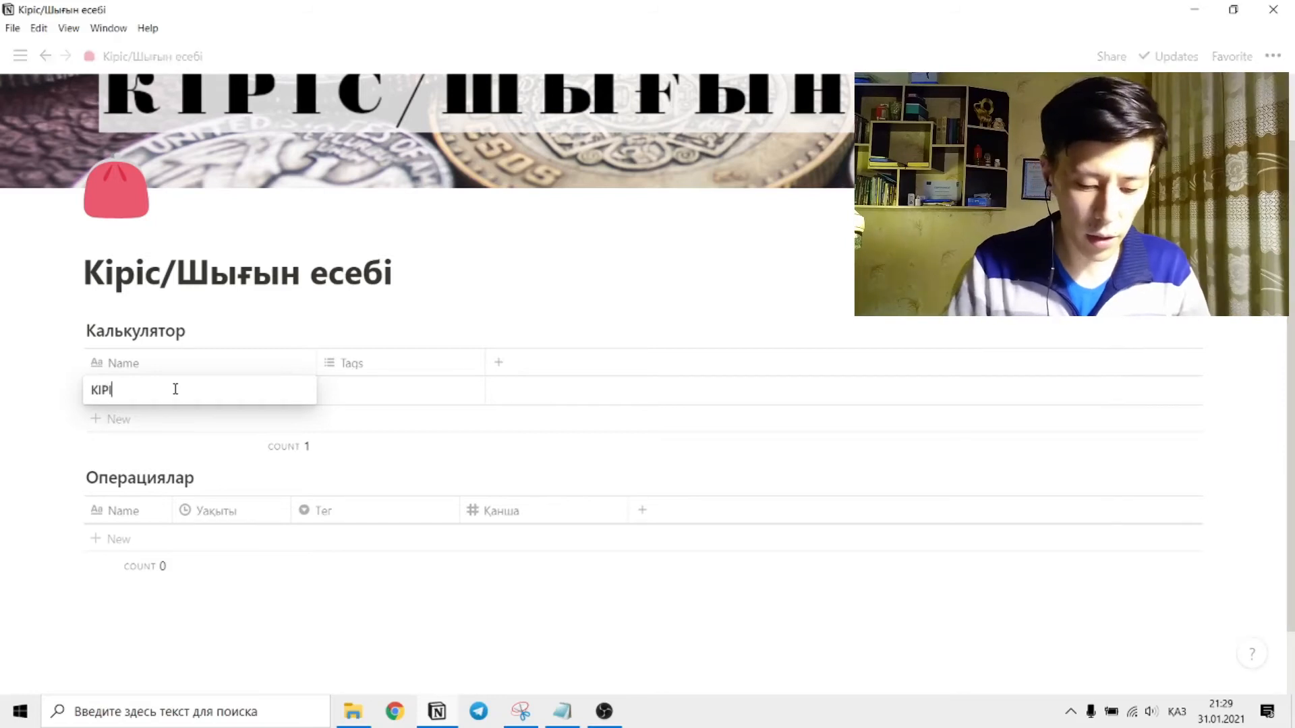
type("СТЕР")
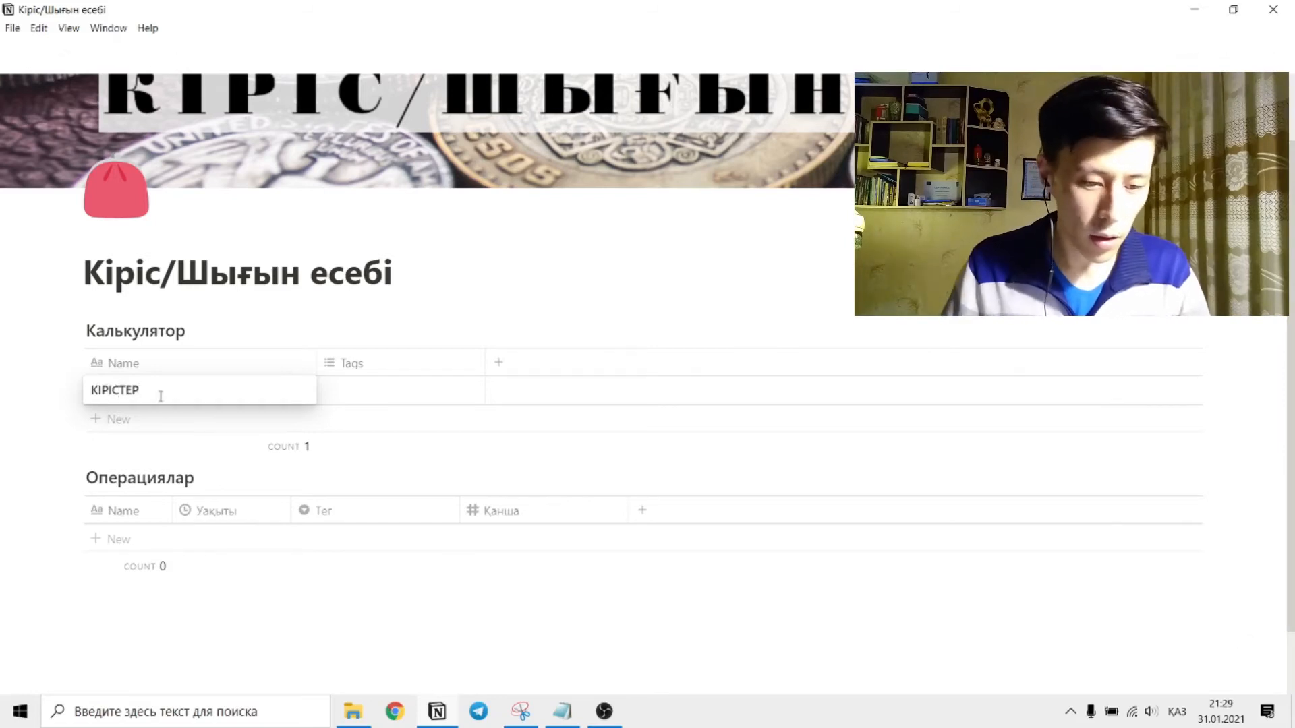
key("Return")
left_click(95, 420)
type("шы")
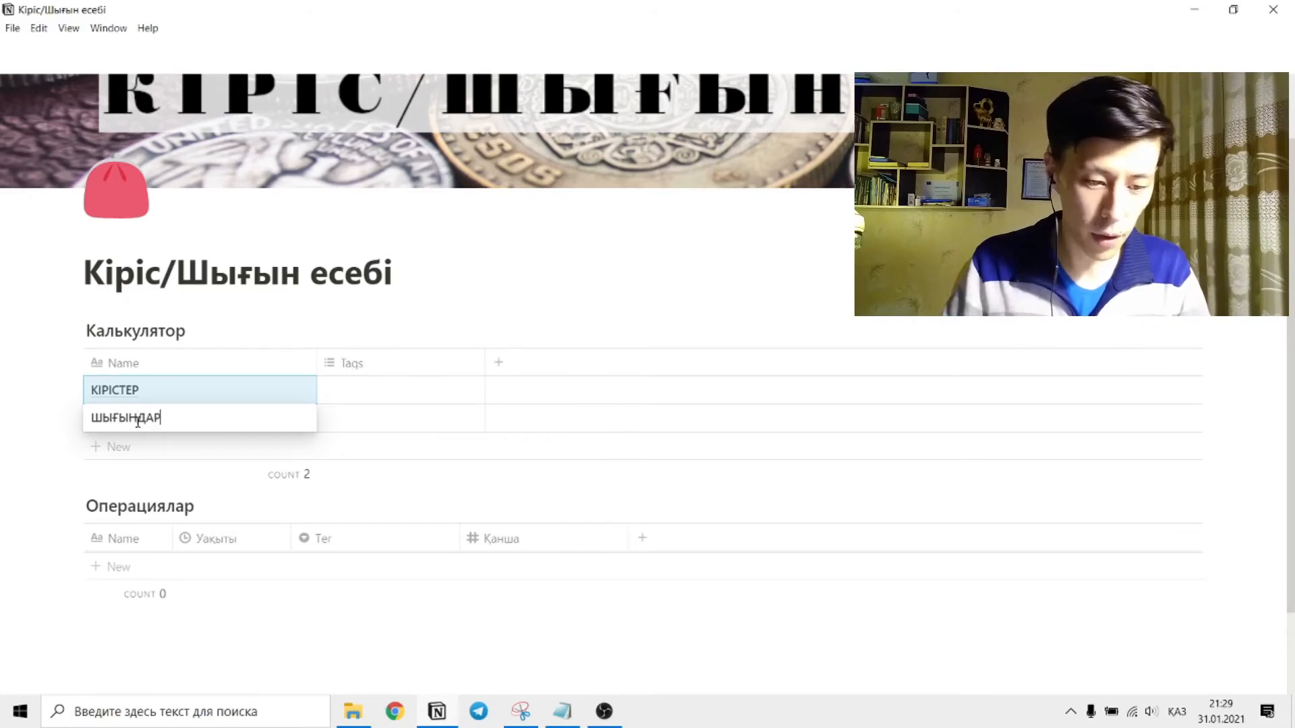
left_click(269, 349)
left_click_drag(317, 364, 205, 364)
left_click(346, 326)
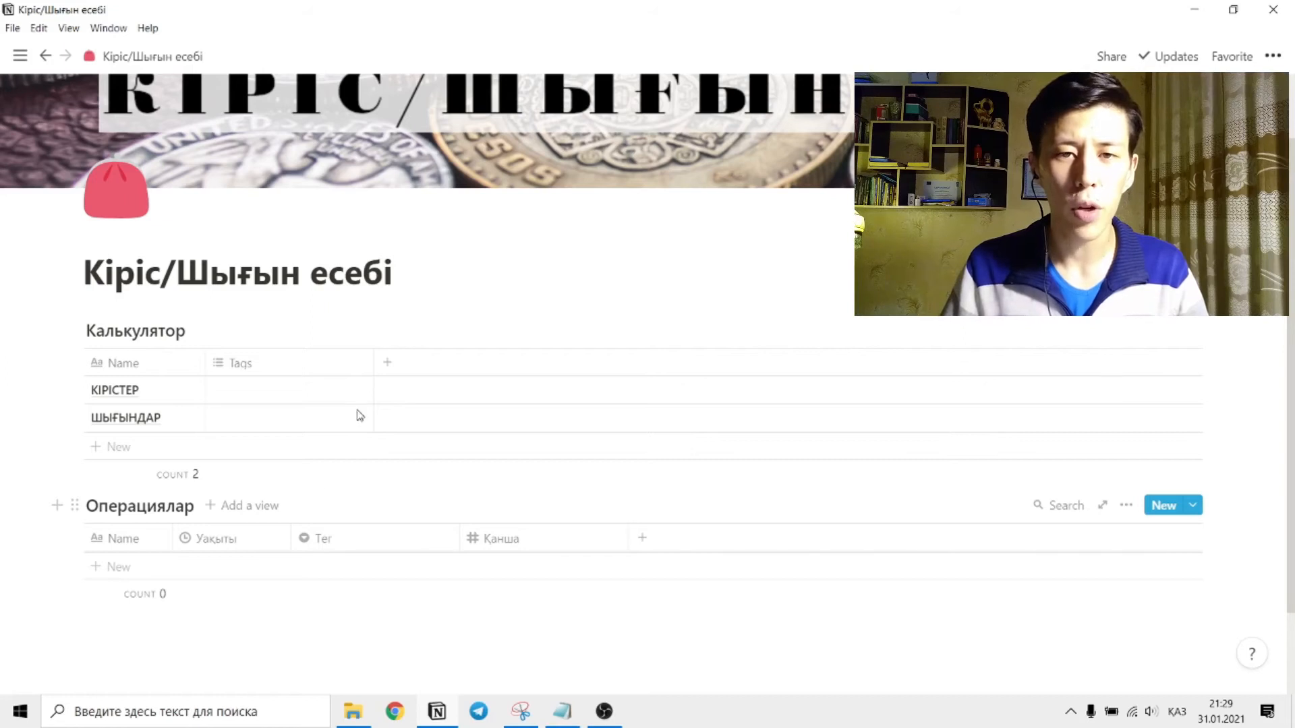
Change the Tags property of the Калькулятор table to a relation to the Операциялар database.
left_click(267, 372)
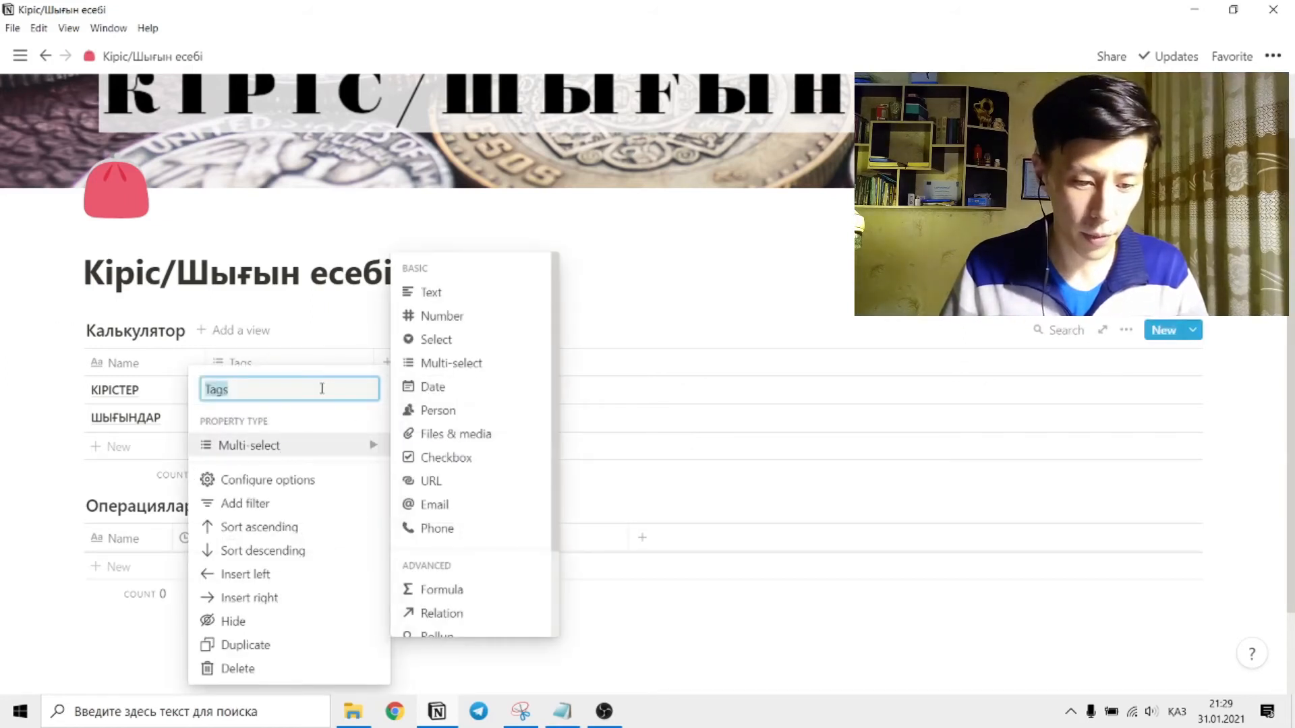
scroll(488, 506, "down", 2)
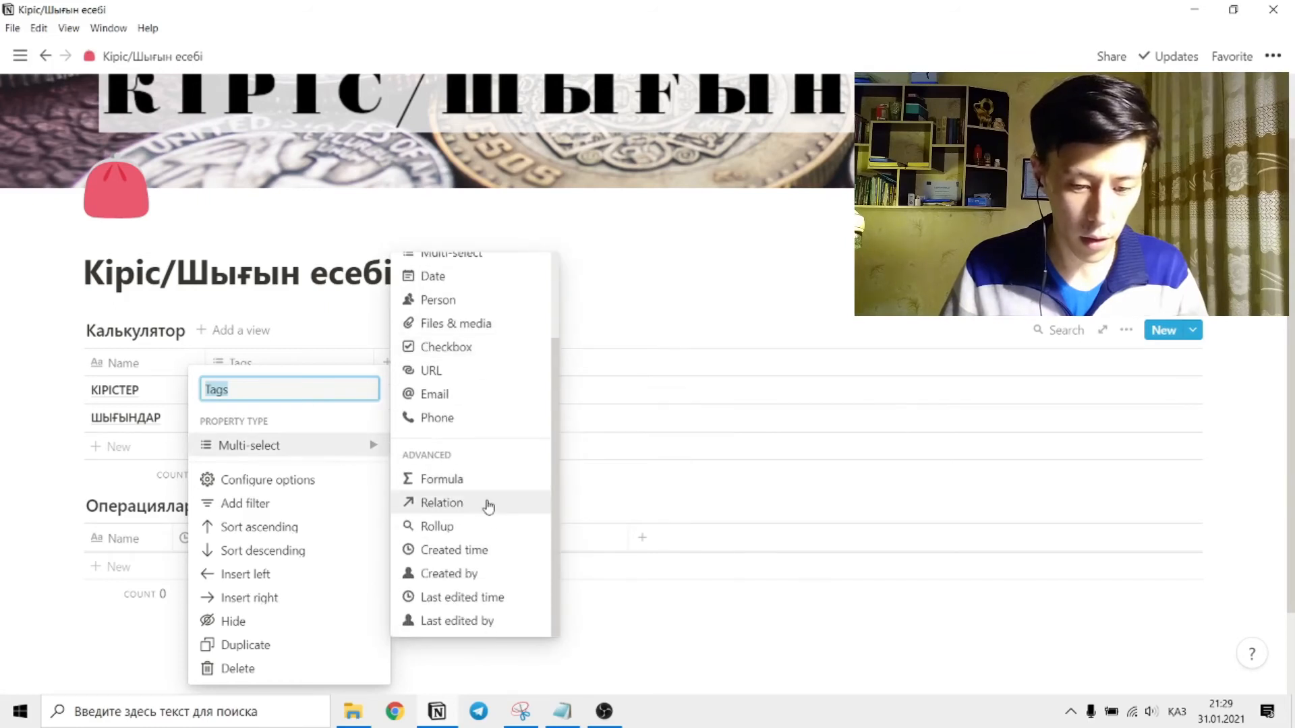
left_click(472, 504)
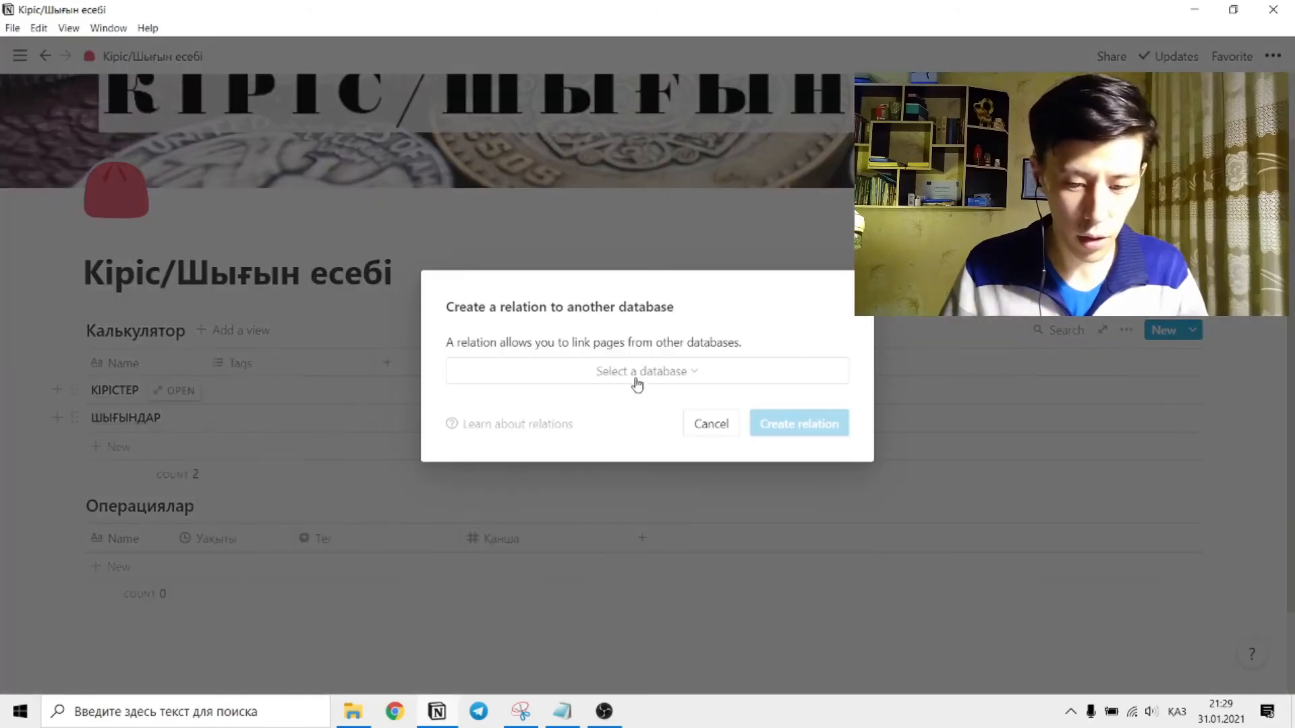
left_click(656, 375)
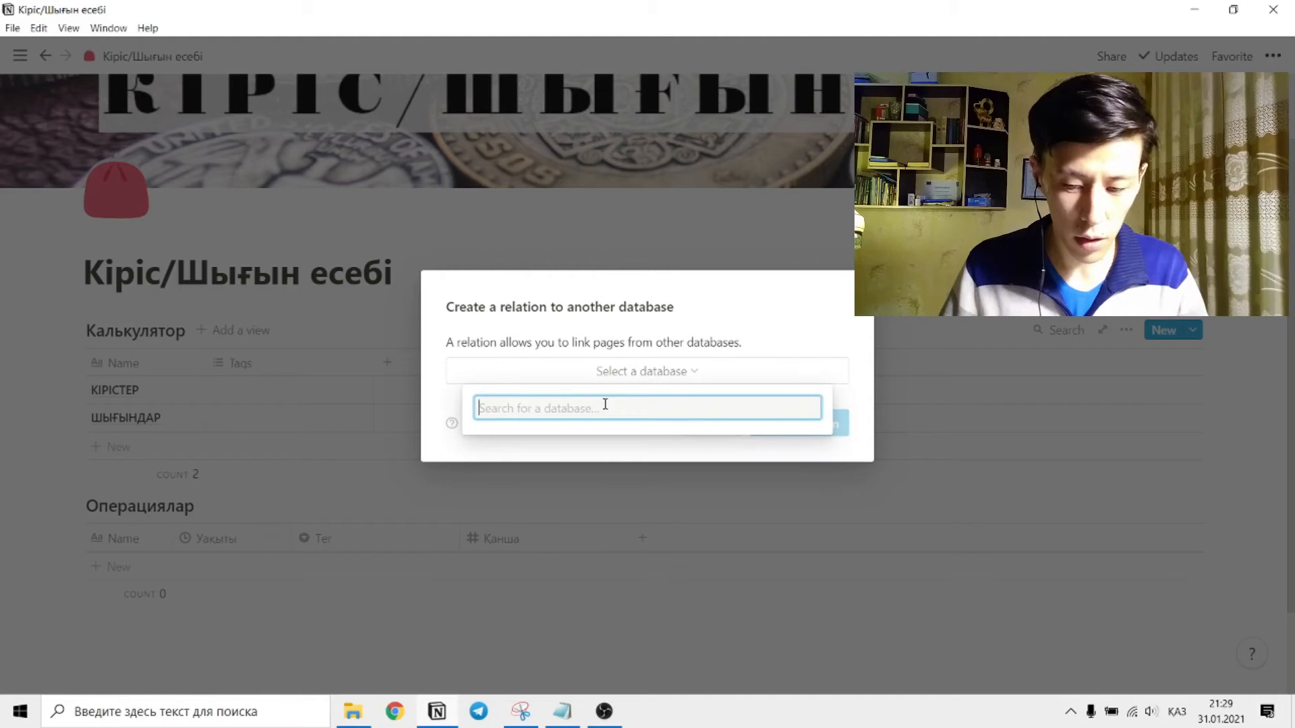
type("One")
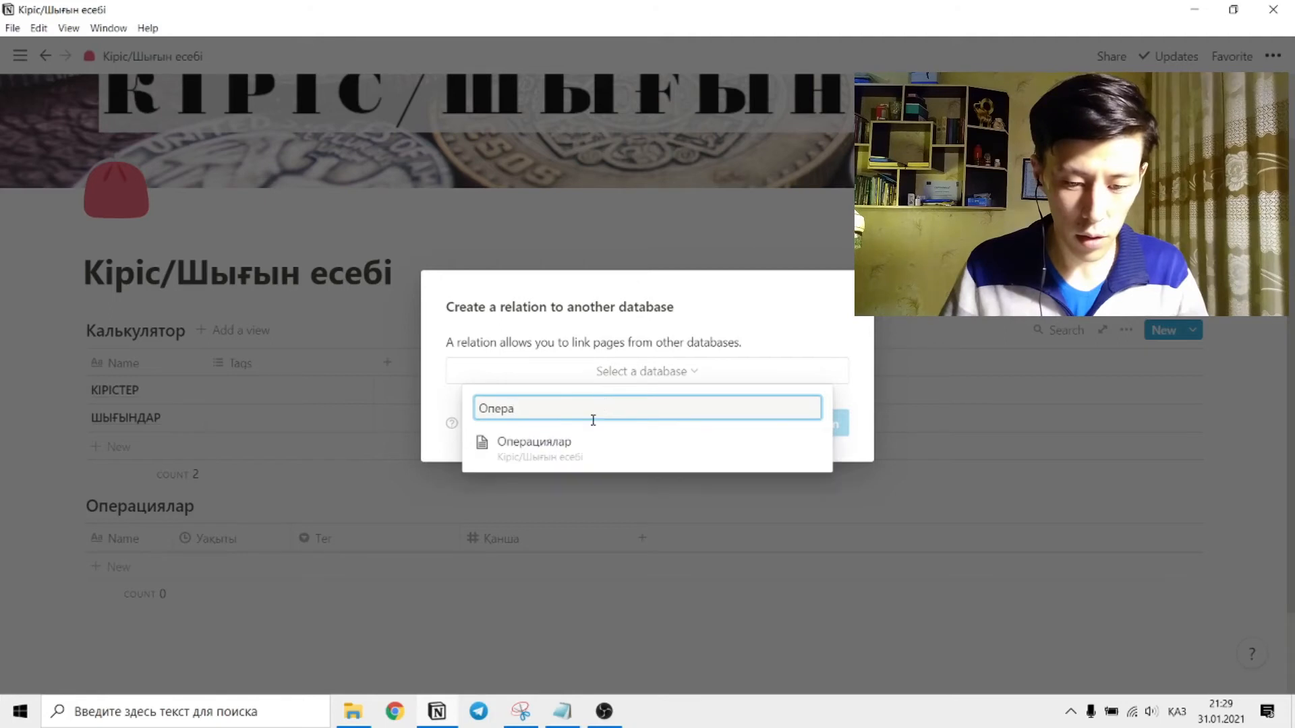
left_click(549, 451)
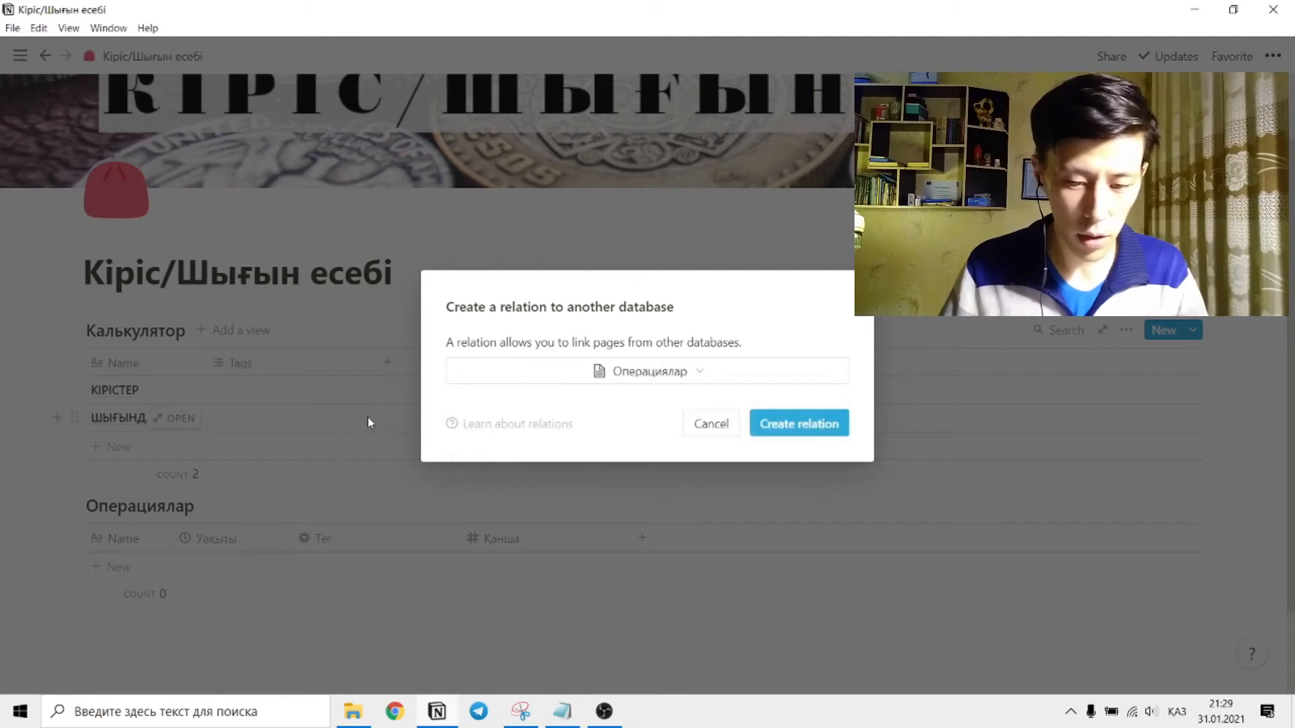
left_click(813, 425)
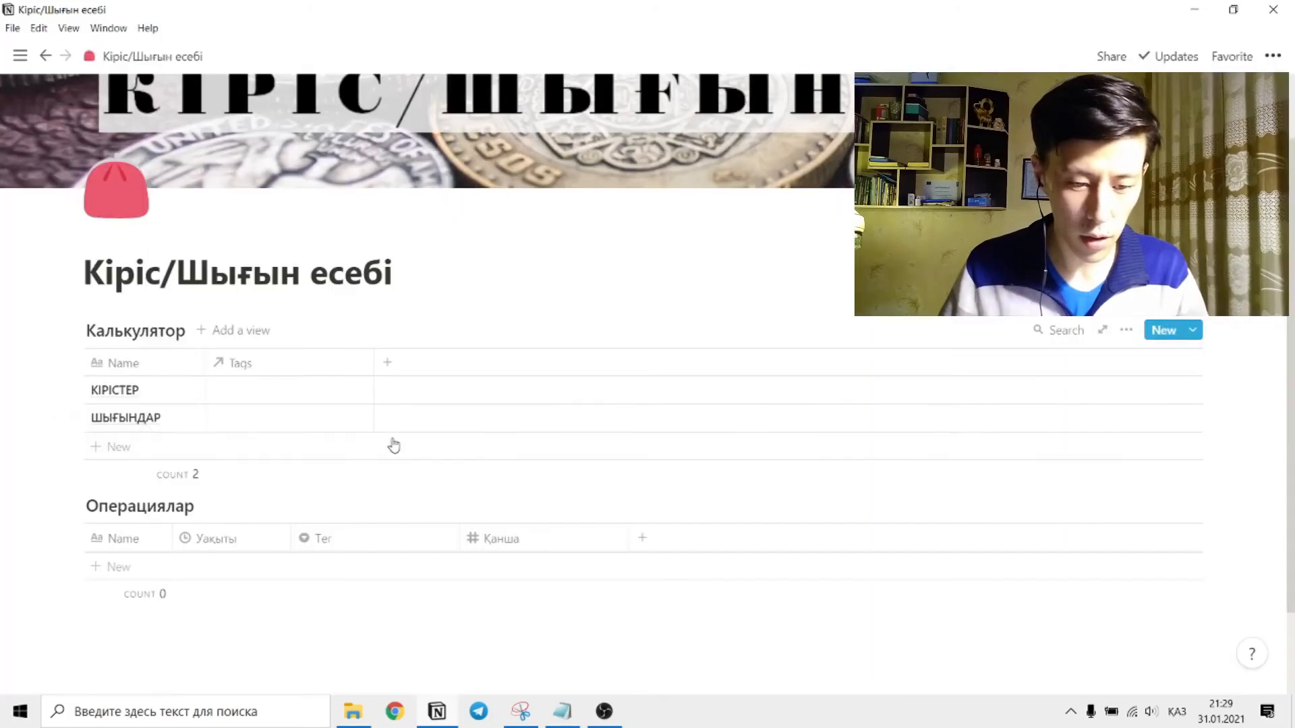
Add a property named Соммасы to the Калькулятор table and make it a rollup.
left_click(386, 363)
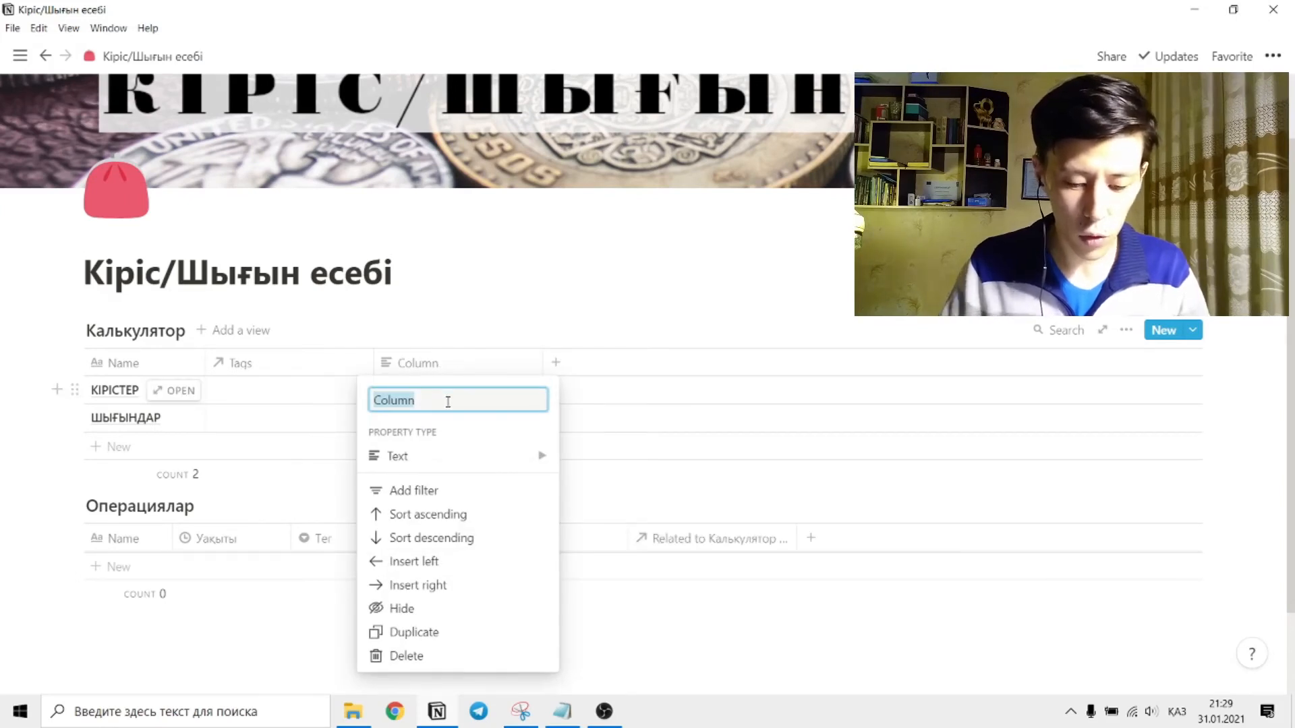
type("C")
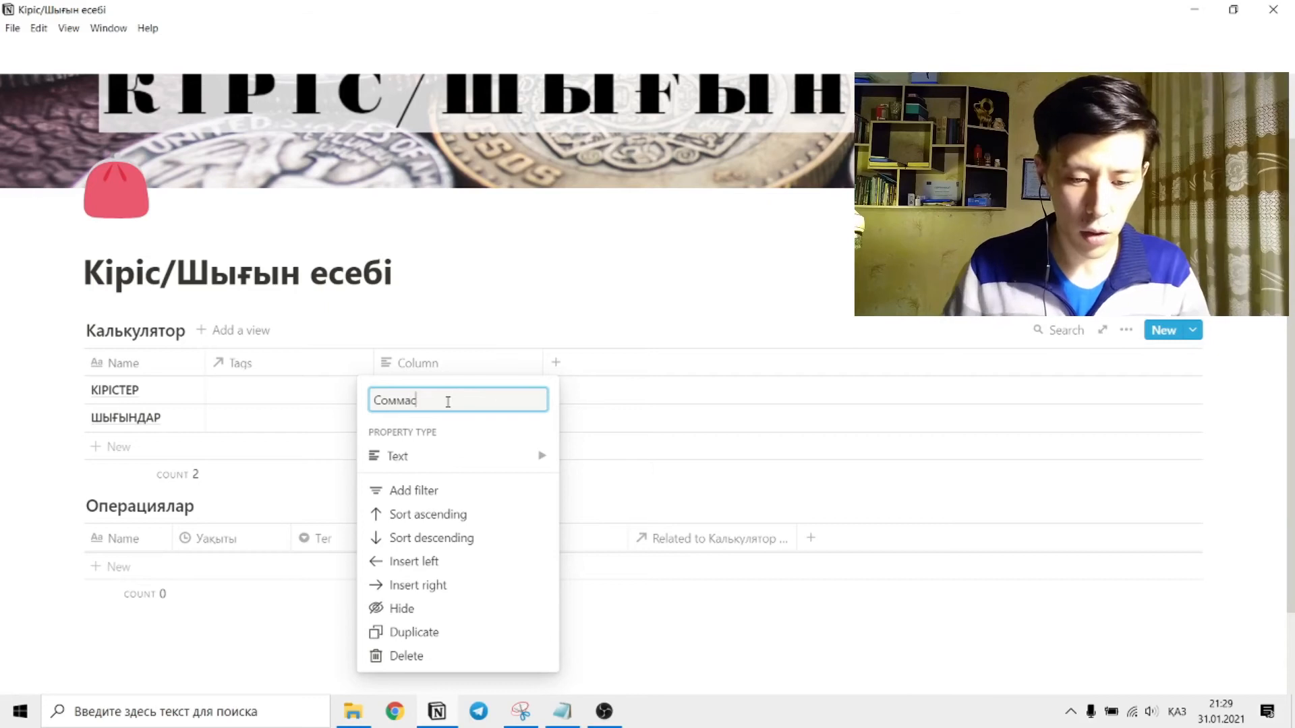
mouse_move(451, 456)
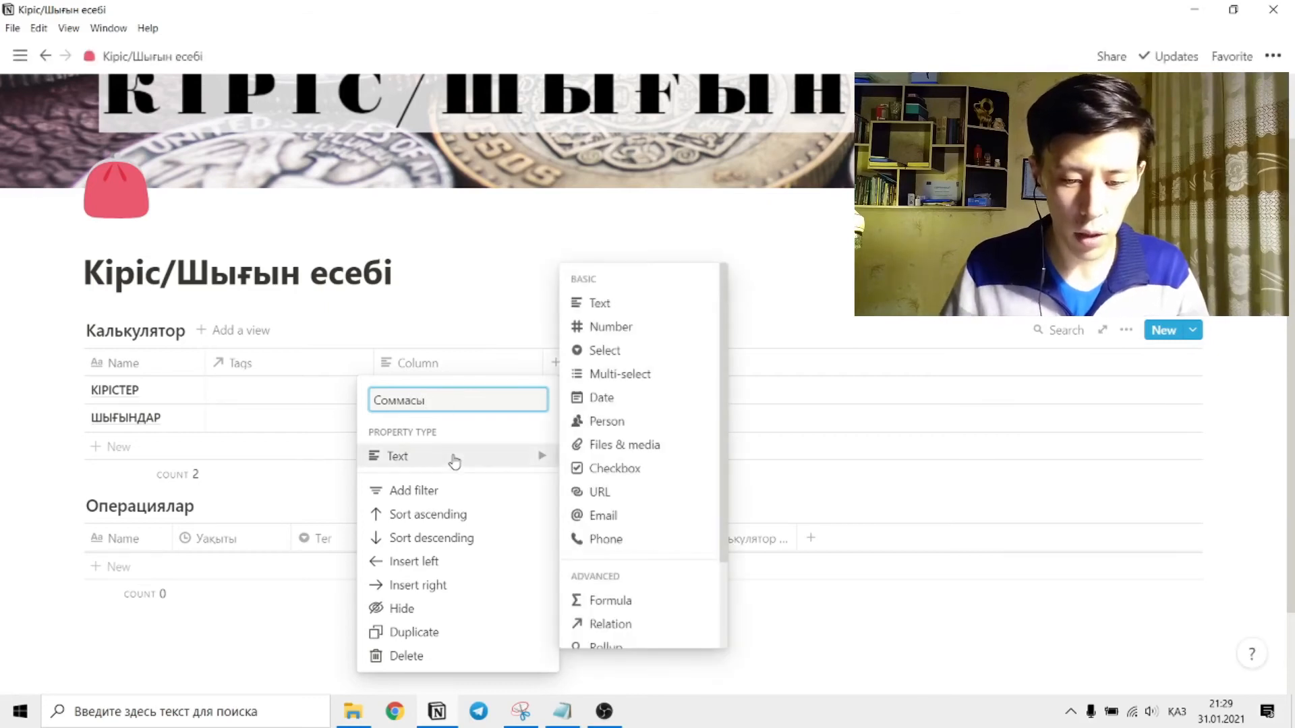
scroll(631, 368, "down", 2)
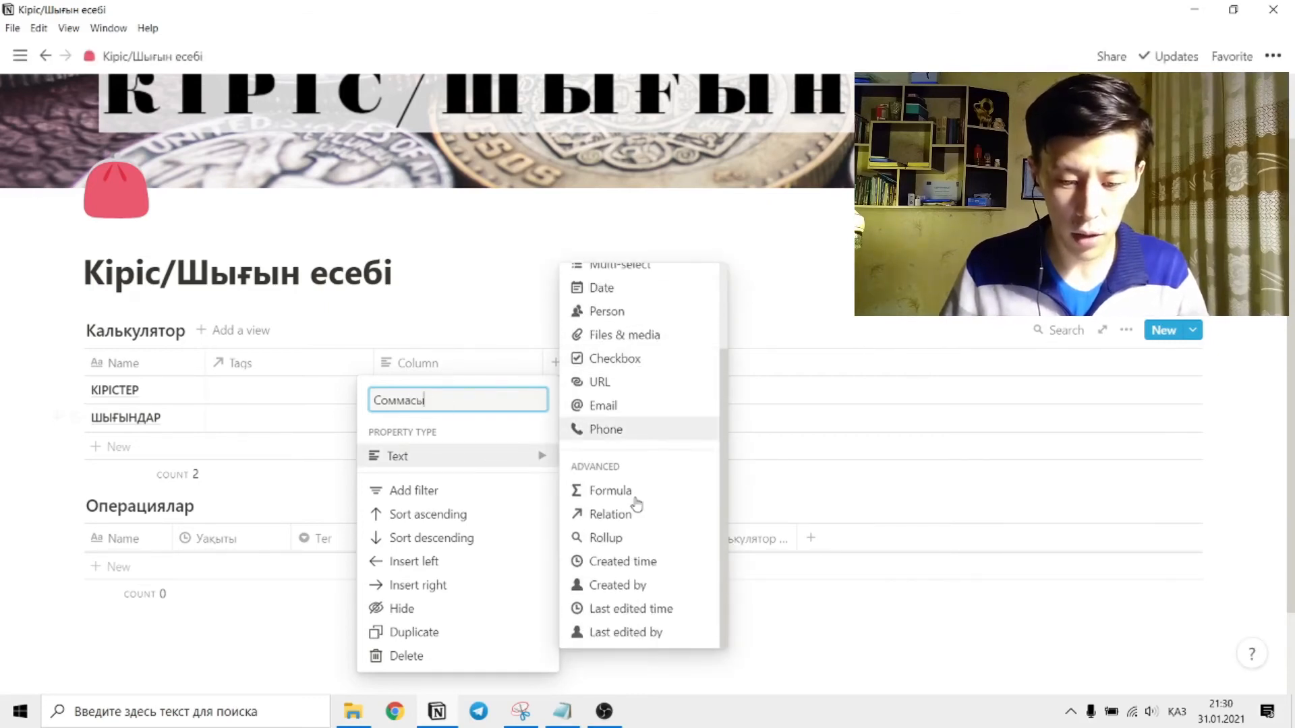
left_click(643, 538)
Configure the Соммасы rollup to use the Tags relation and the Қанша property, calculated as Sum.
left_click(409, 397)
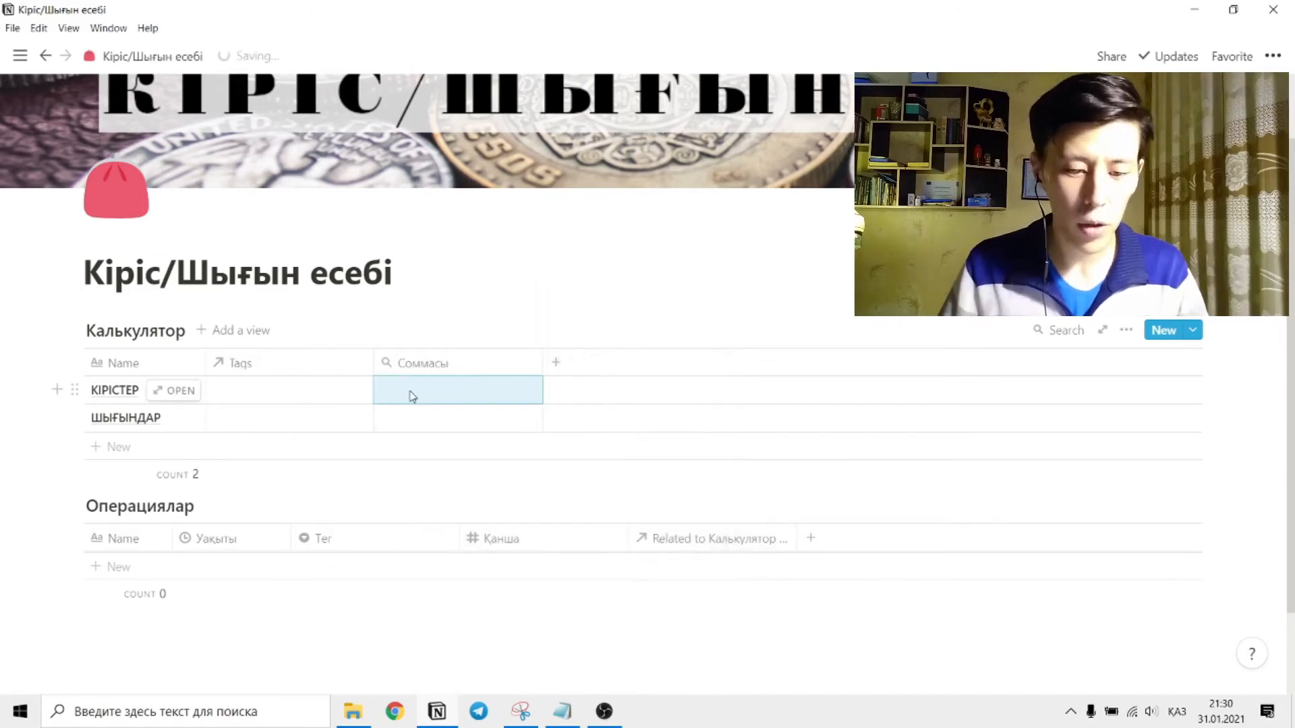
left_click(479, 445)
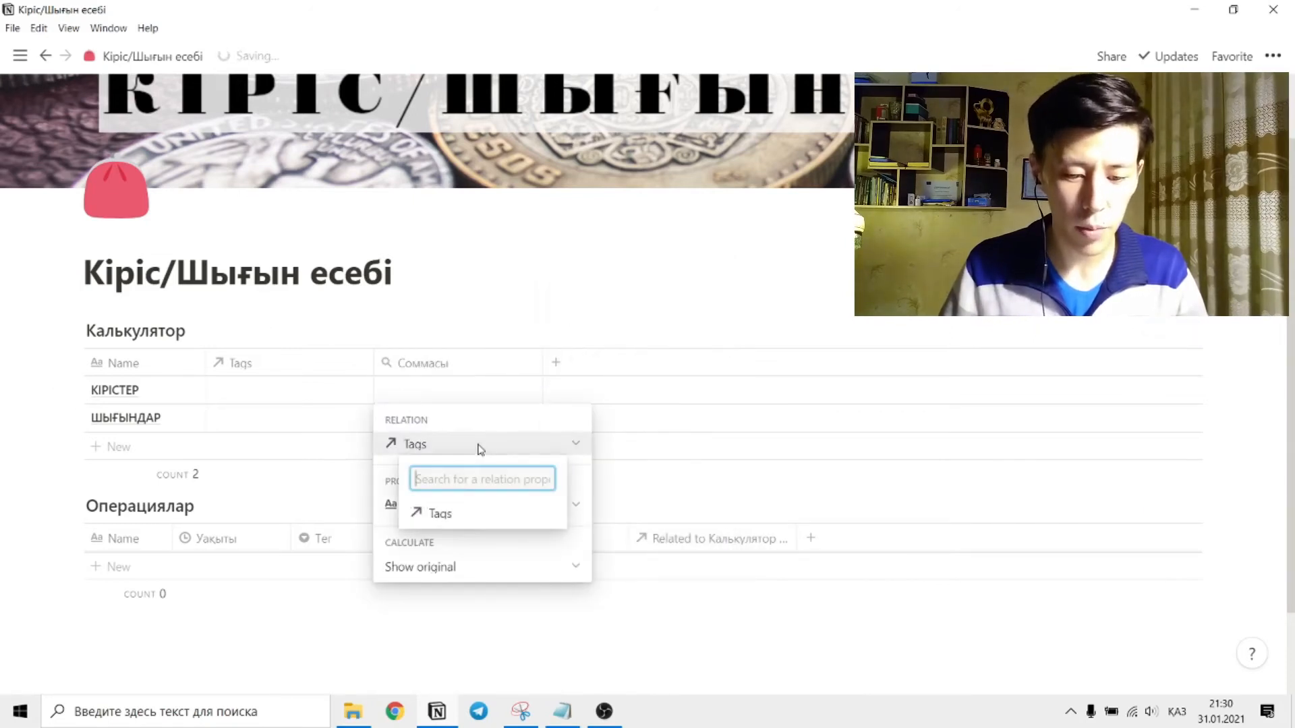
left_click(437, 517)
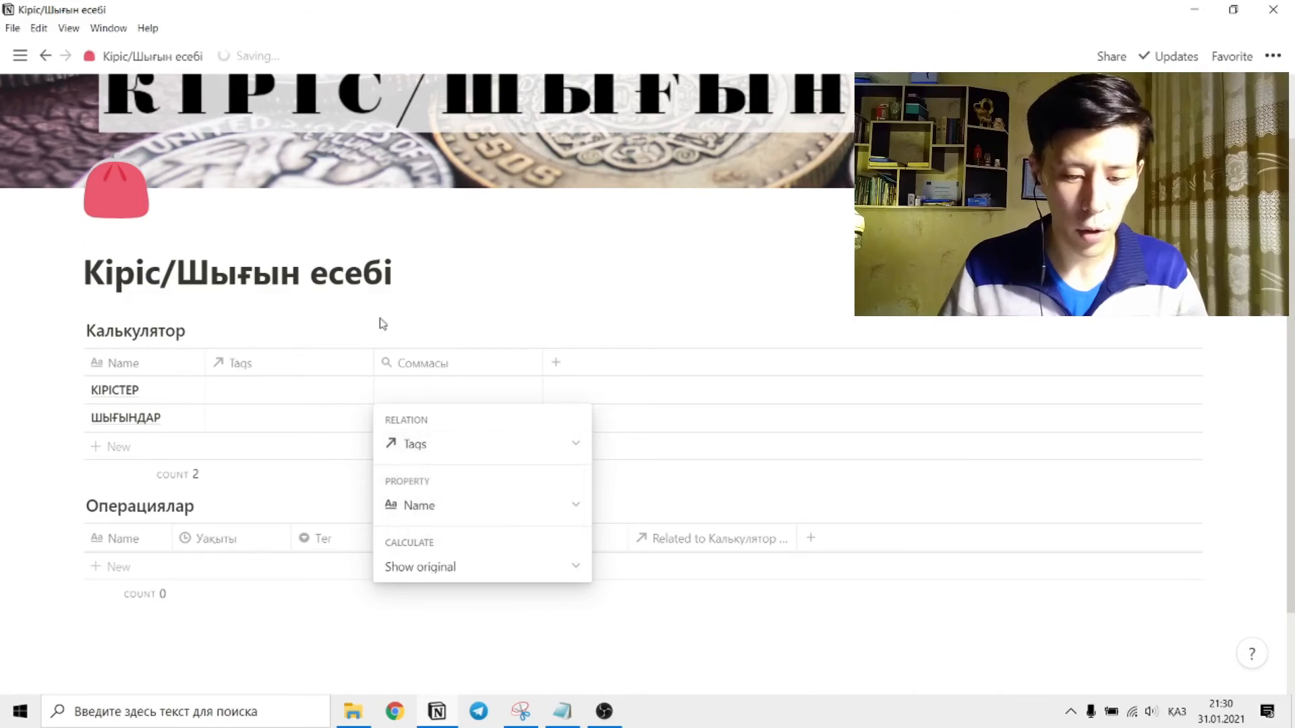
left_click(461, 509)
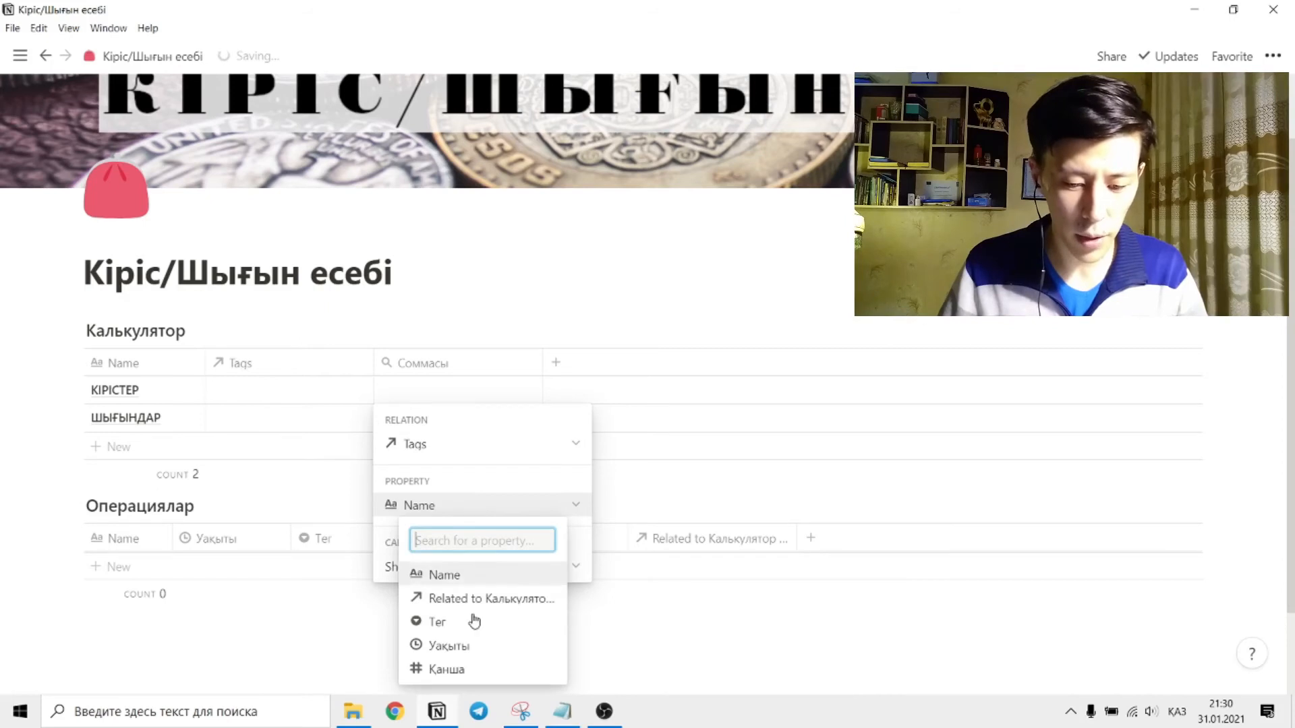
left_click(461, 670)
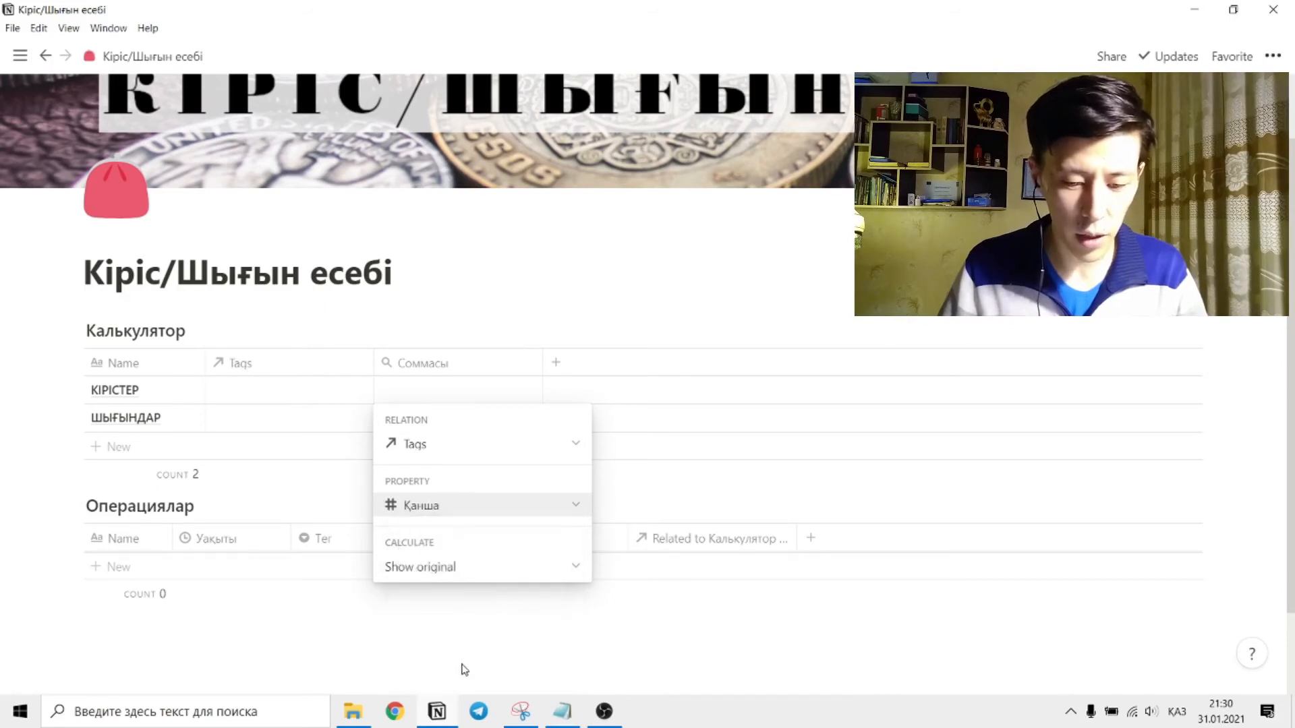
left_click(468, 574)
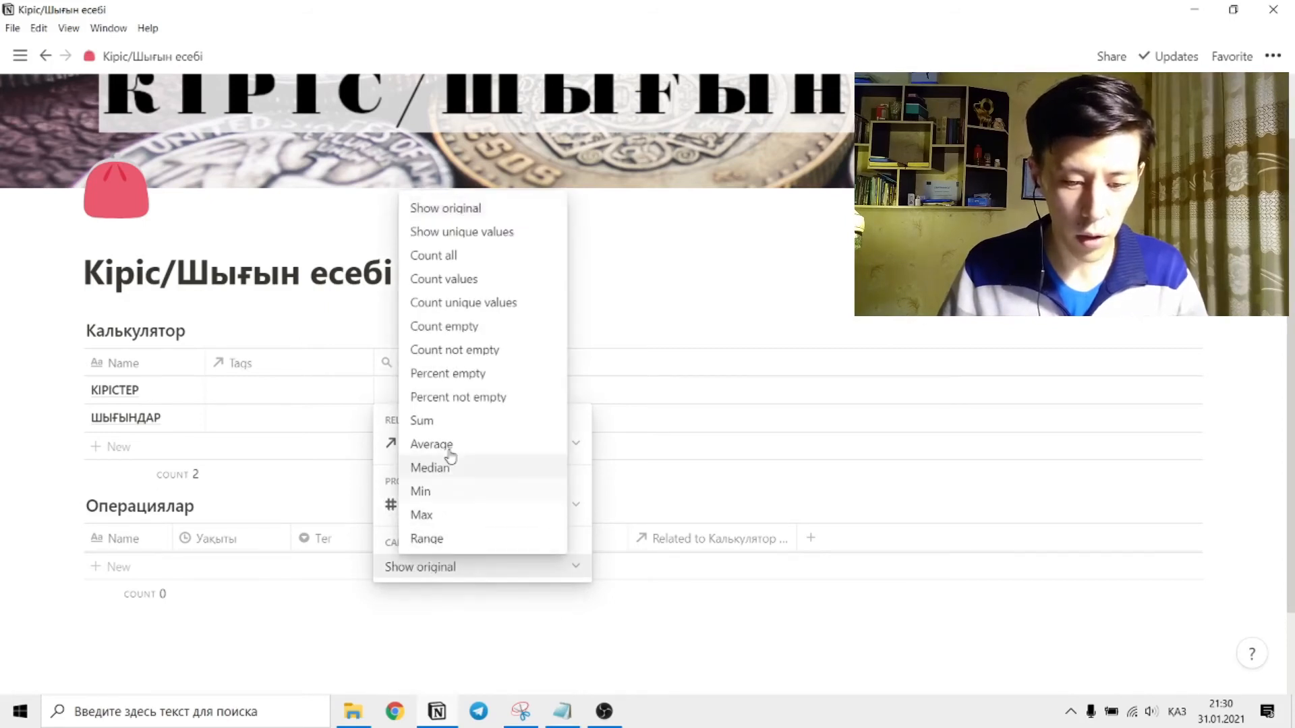
left_click(452, 422)
left_click(358, 620)
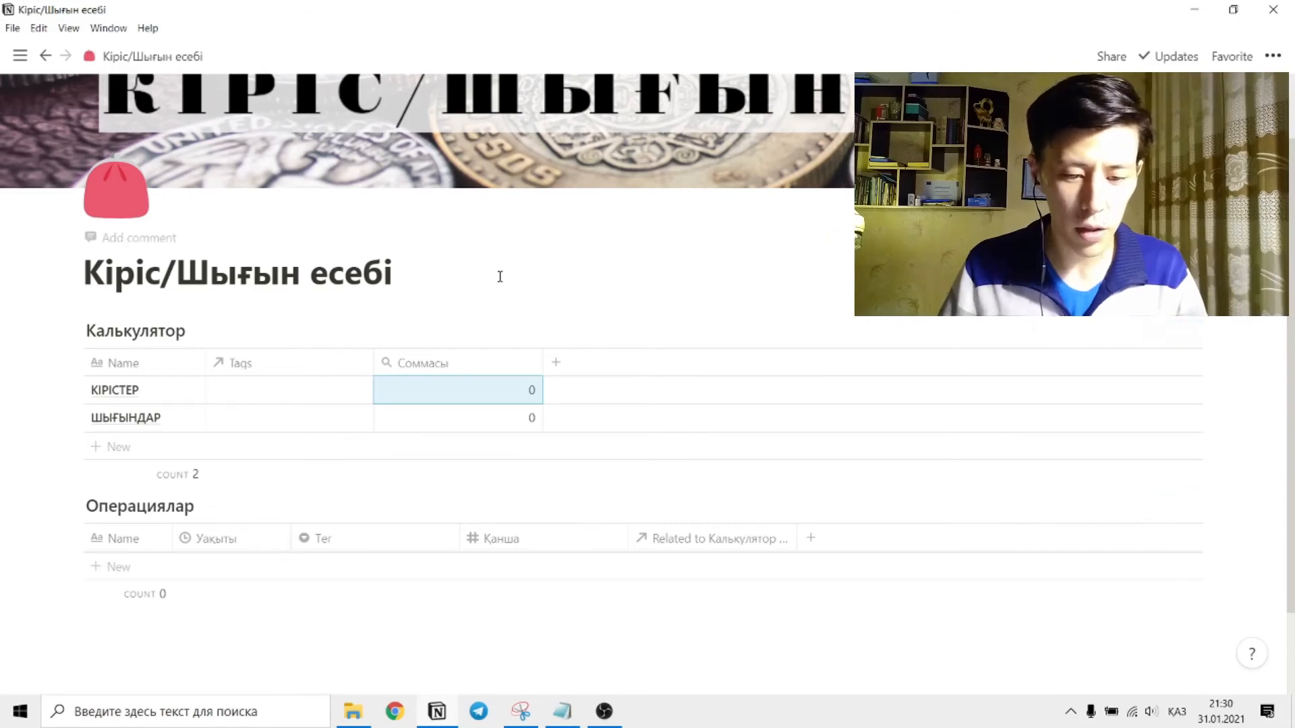
Edit the КІРІС template of the Операциялар table, linking its Калькулятор relation to КІРІСТЕР, and close the template.
scroll(434, 272, "down", 2)
left_click(1192, 397)
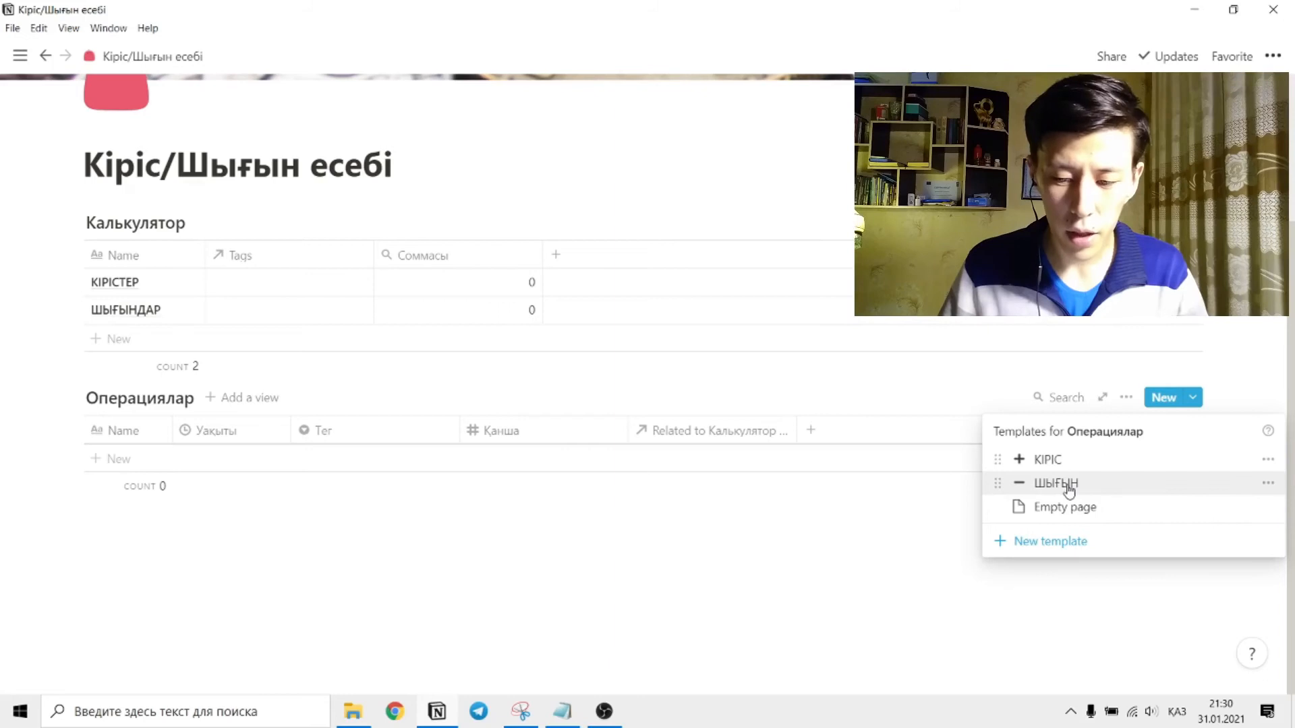
left_click(1268, 459)
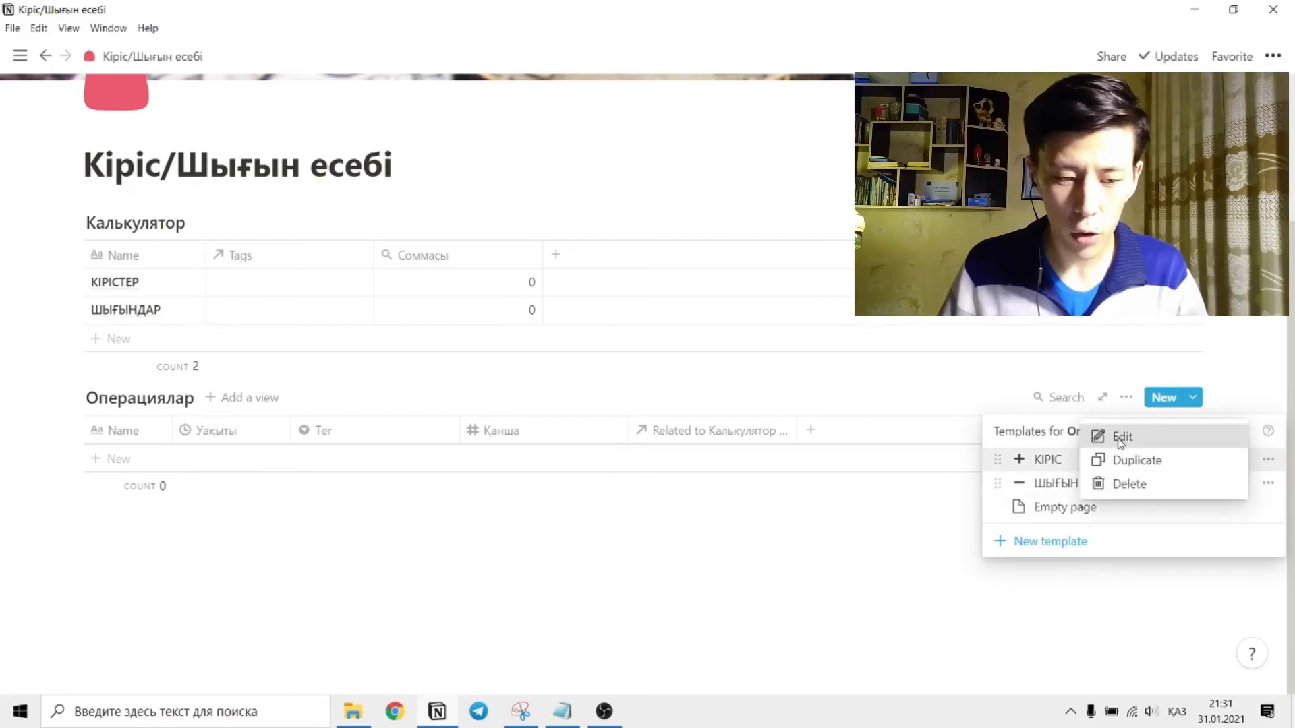
left_click(1122, 438)
scroll(524, 473, "down", 2)
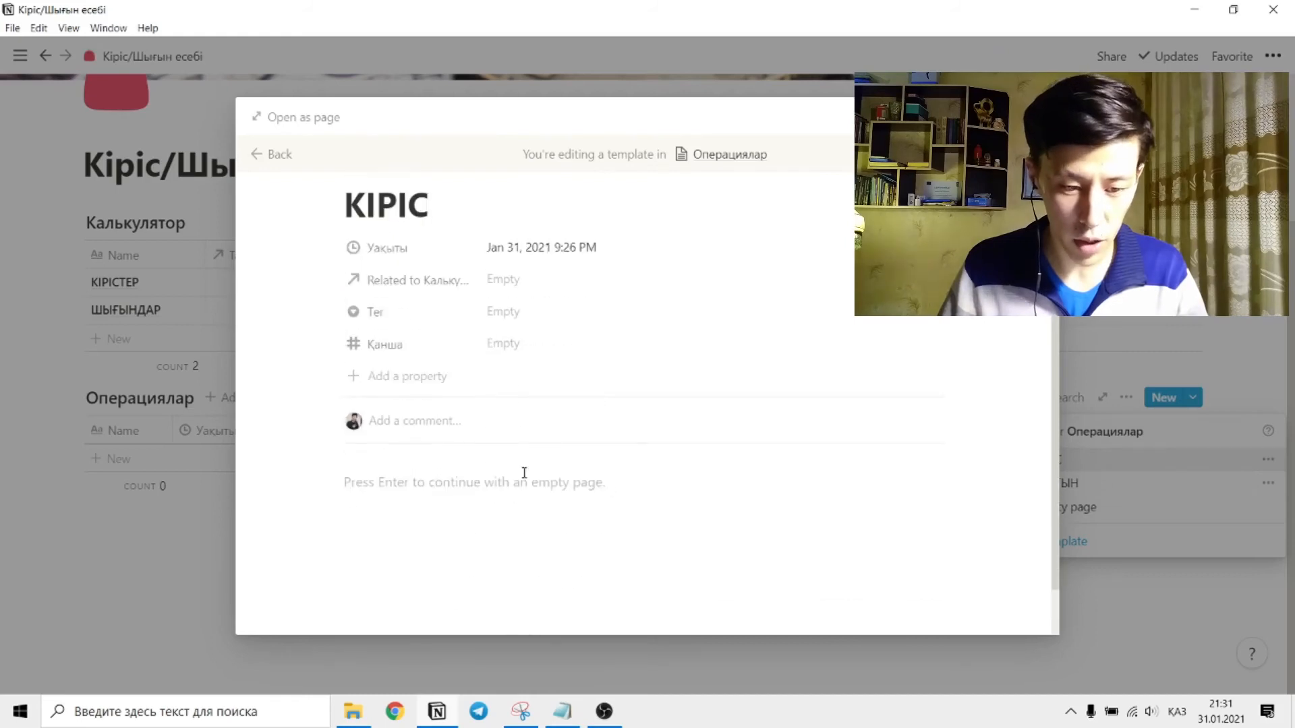
scroll(511, 473, "up", 1)
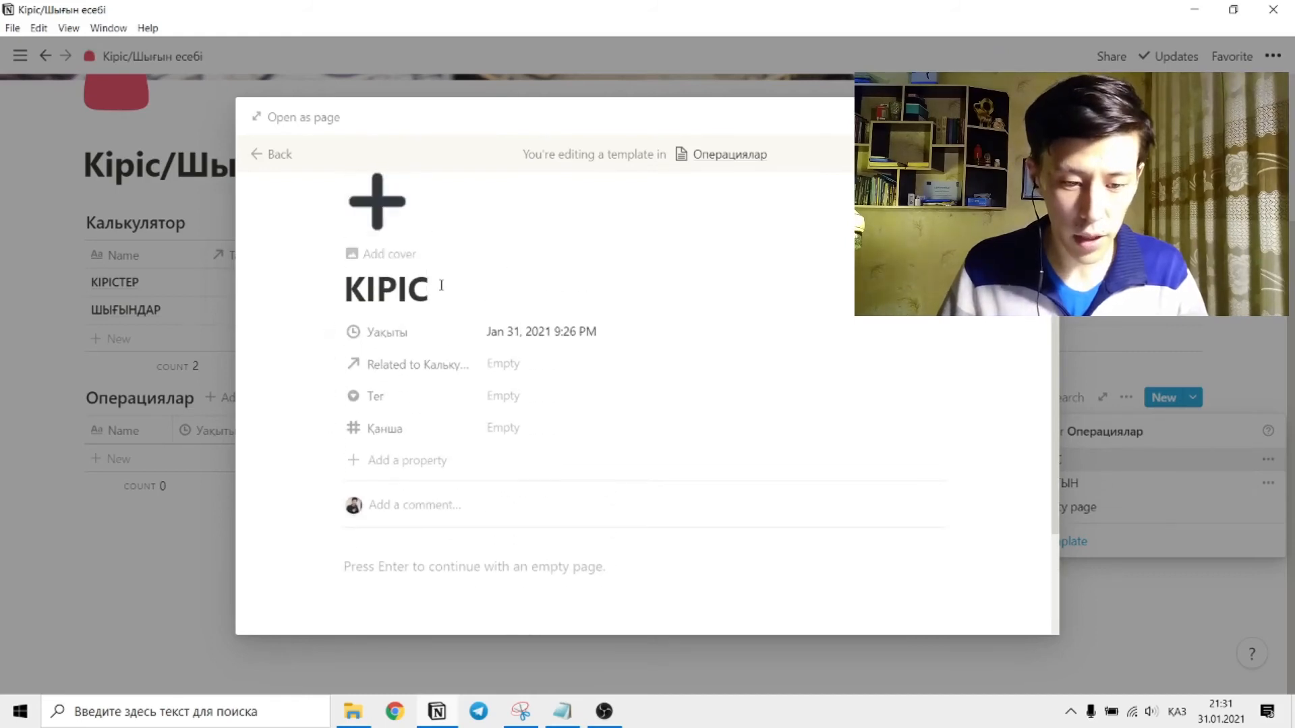
left_click(511, 364)
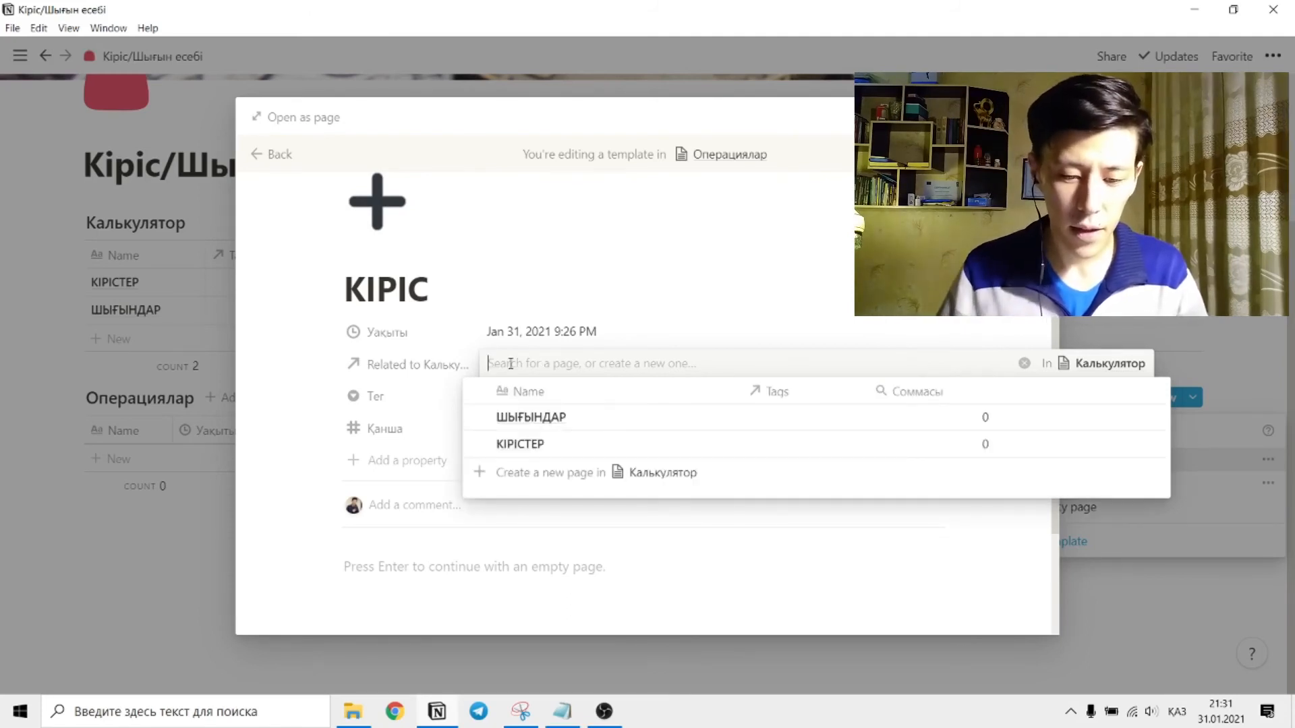
left_click(521, 445)
left_click(708, 277)
left_click(153, 557)
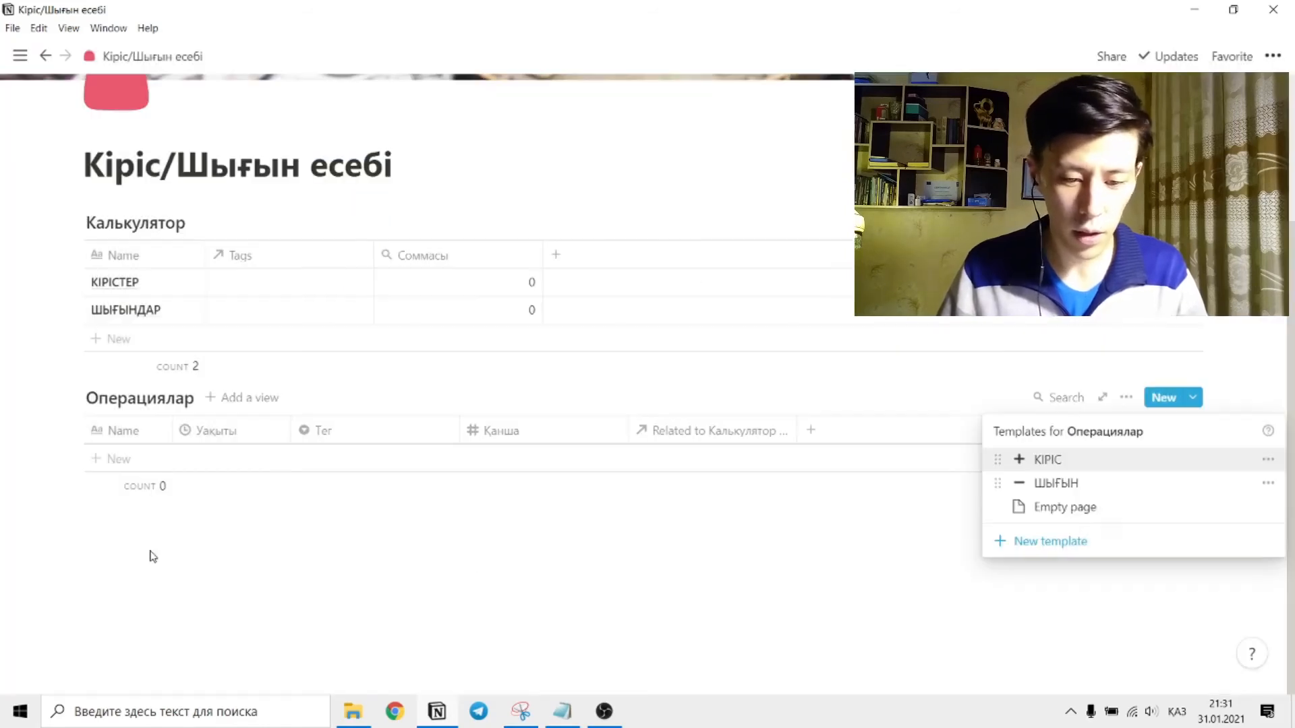
Link the ШЫҒЫН template's Калькулятор relation to ШЫҒЫНДАР, and close the template and the template list.
left_click(1268, 484)
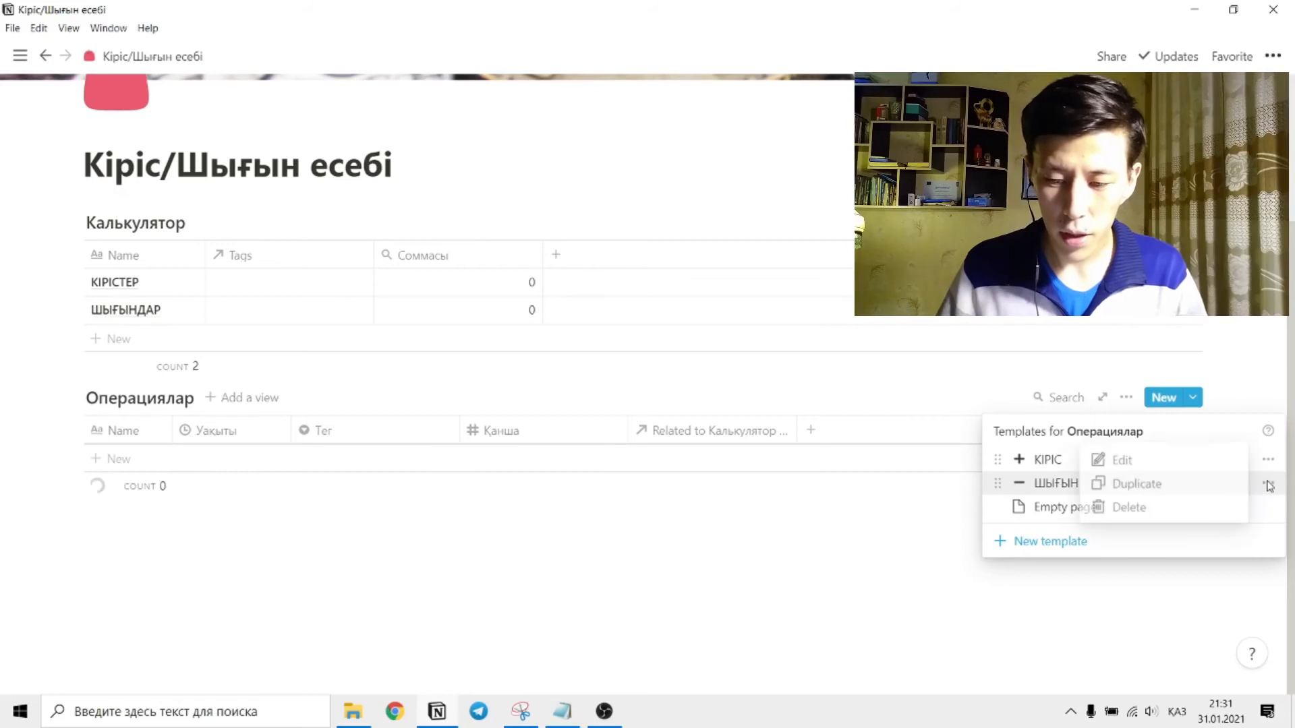
left_click(1119, 460)
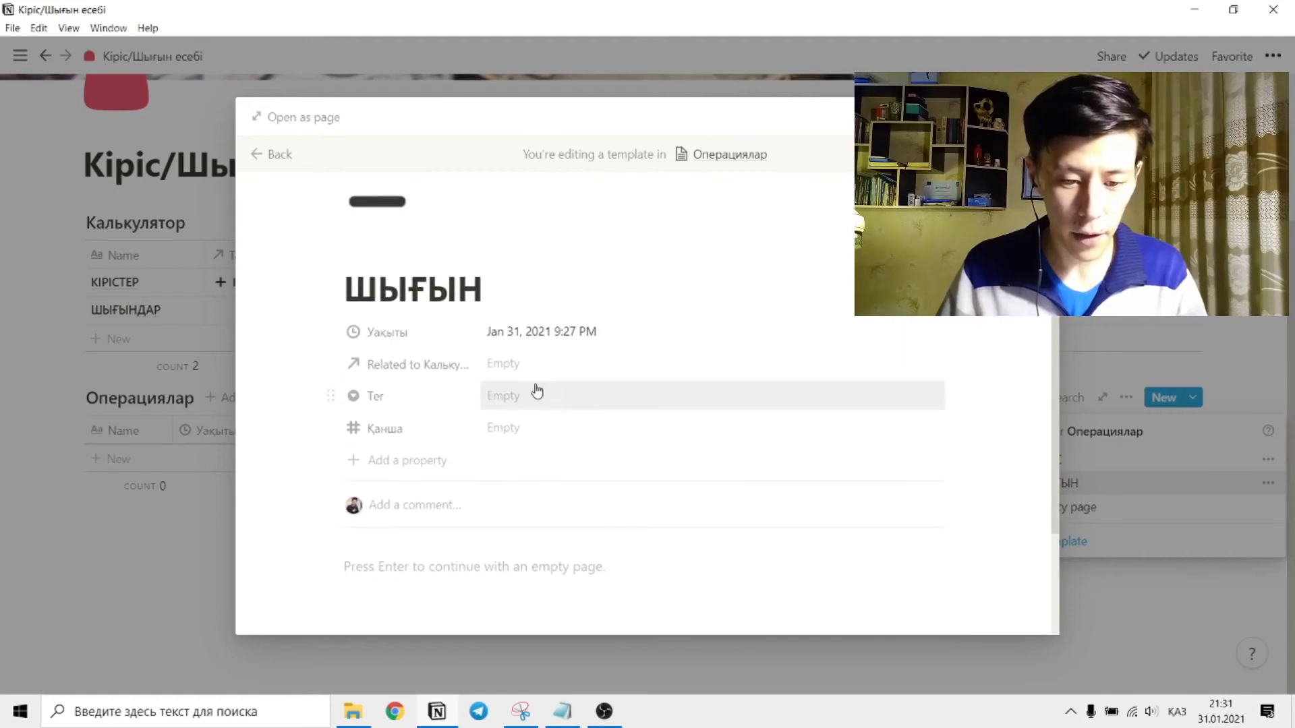
left_click(492, 363)
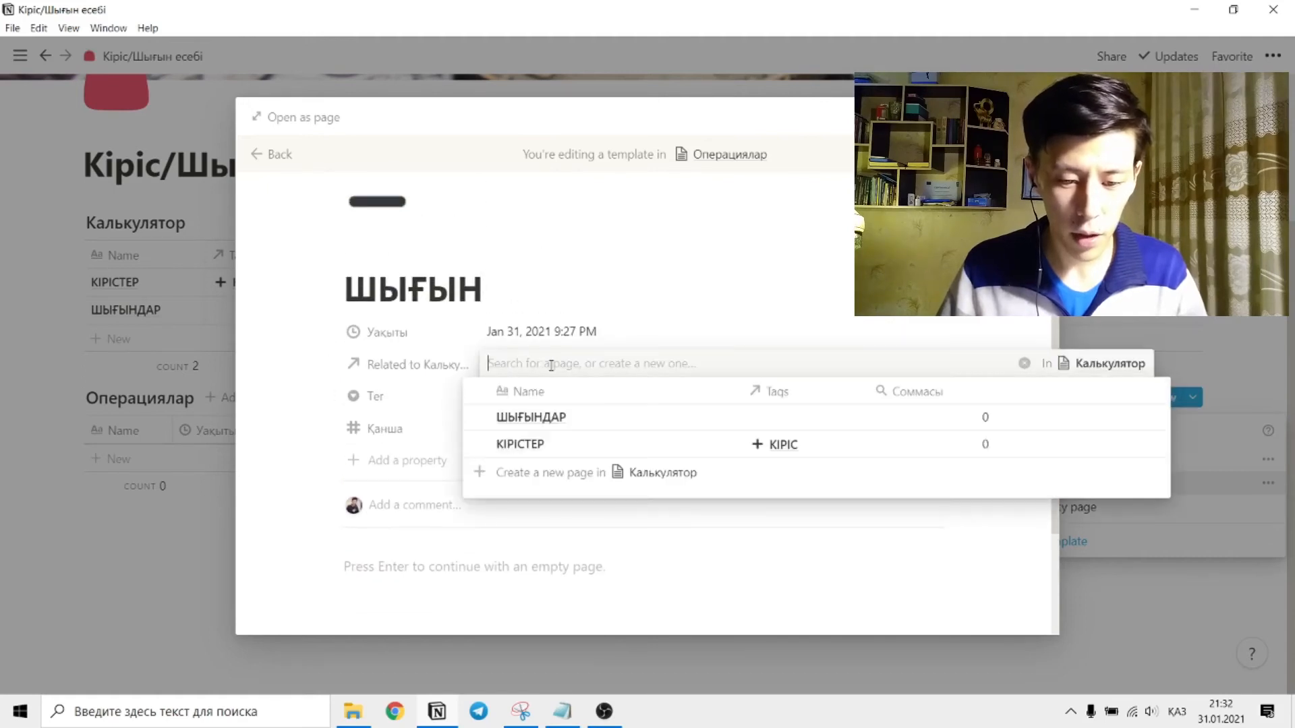
left_click(536, 419)
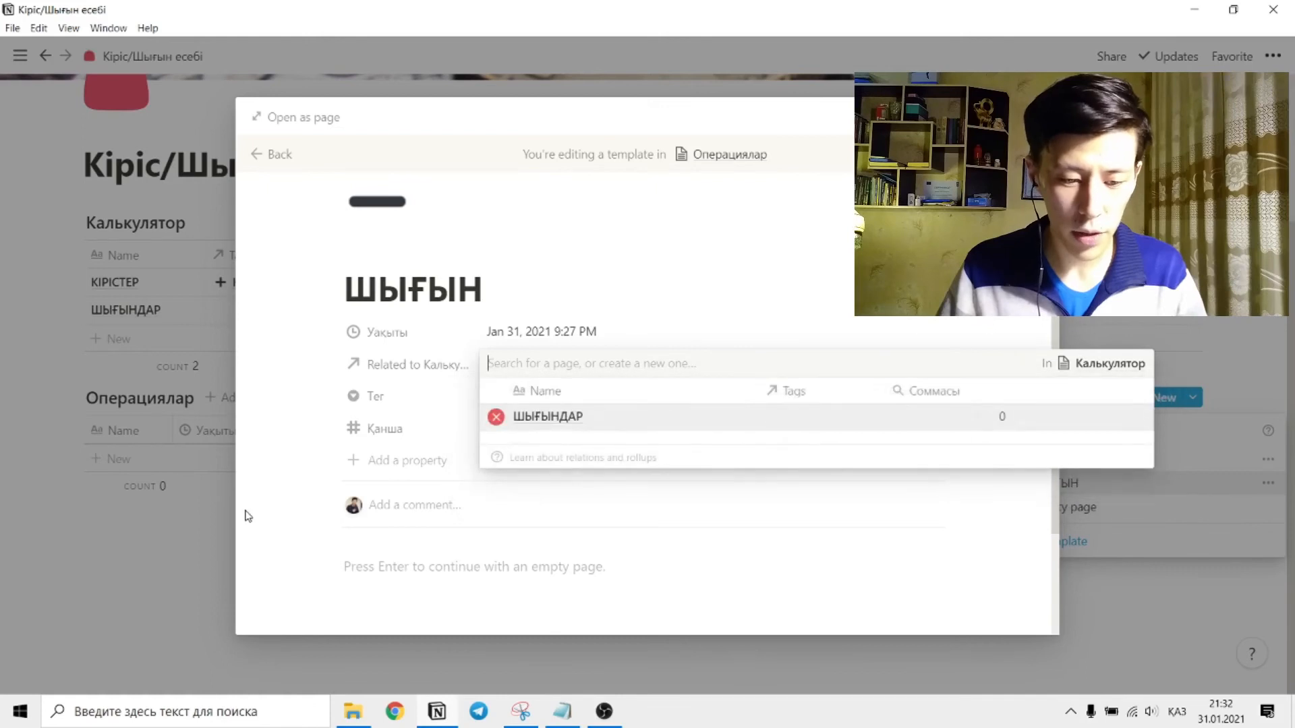
left_click(199, 605)
left_click(166, 575)
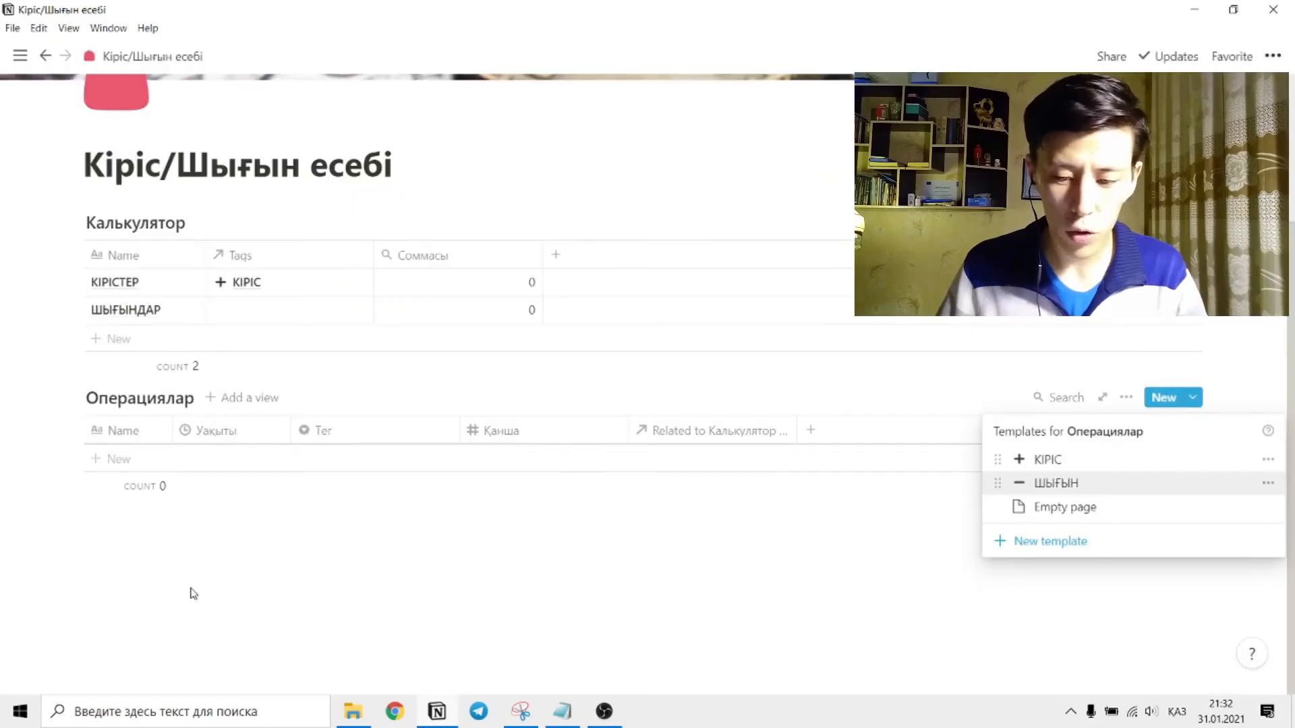
left_click(146, 575)
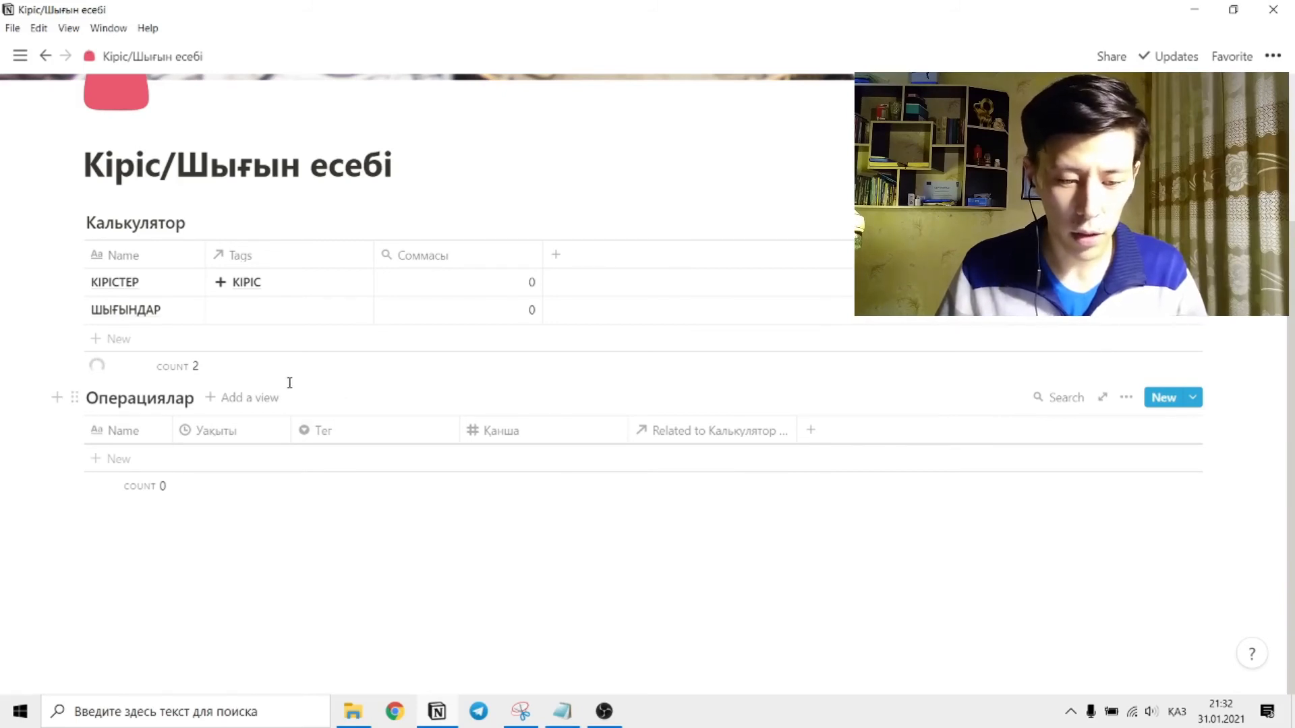
Add a Стипуха entry to Операциялар from the КІРІС template, with the tag Стипендия and Қанша 26500, and close it.
left_click(1194, 400)
left_click(1068, 468)
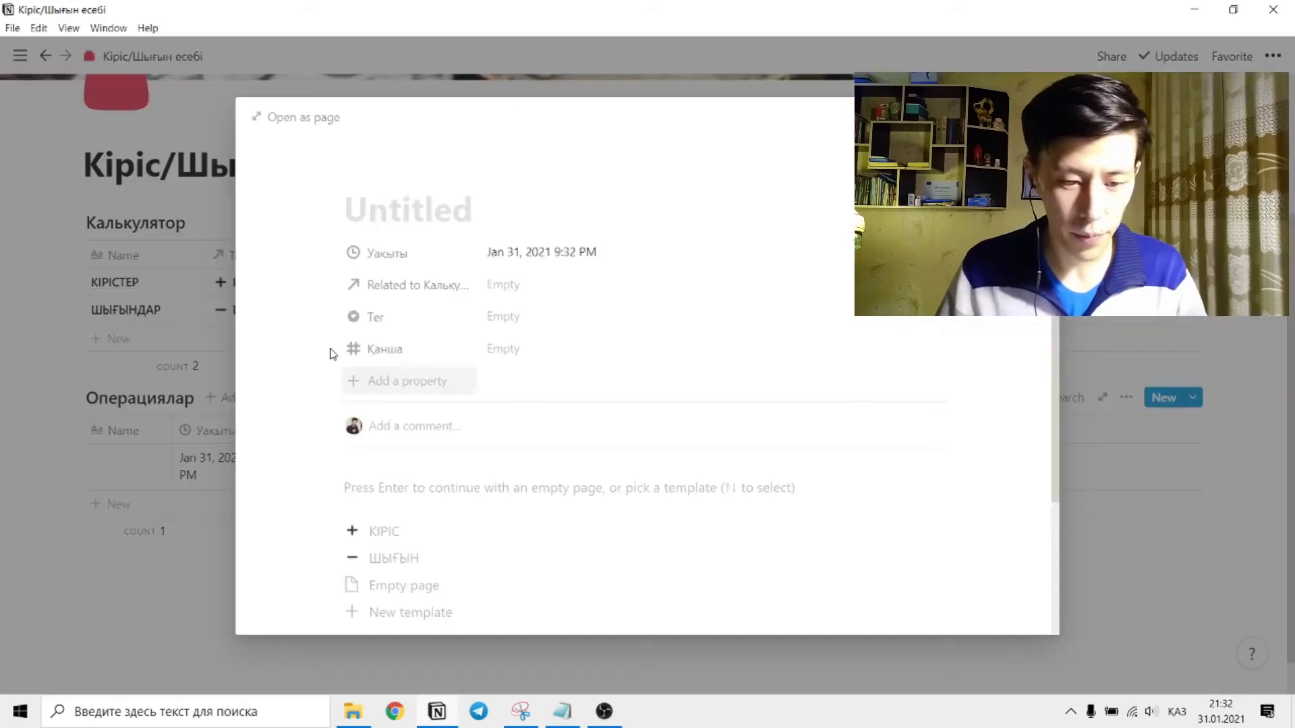
left_click(435, 337)
type("Стипуха")
left_click(513, 443)
left_click(564, 665)
left_click(523, 472)
type("26500")
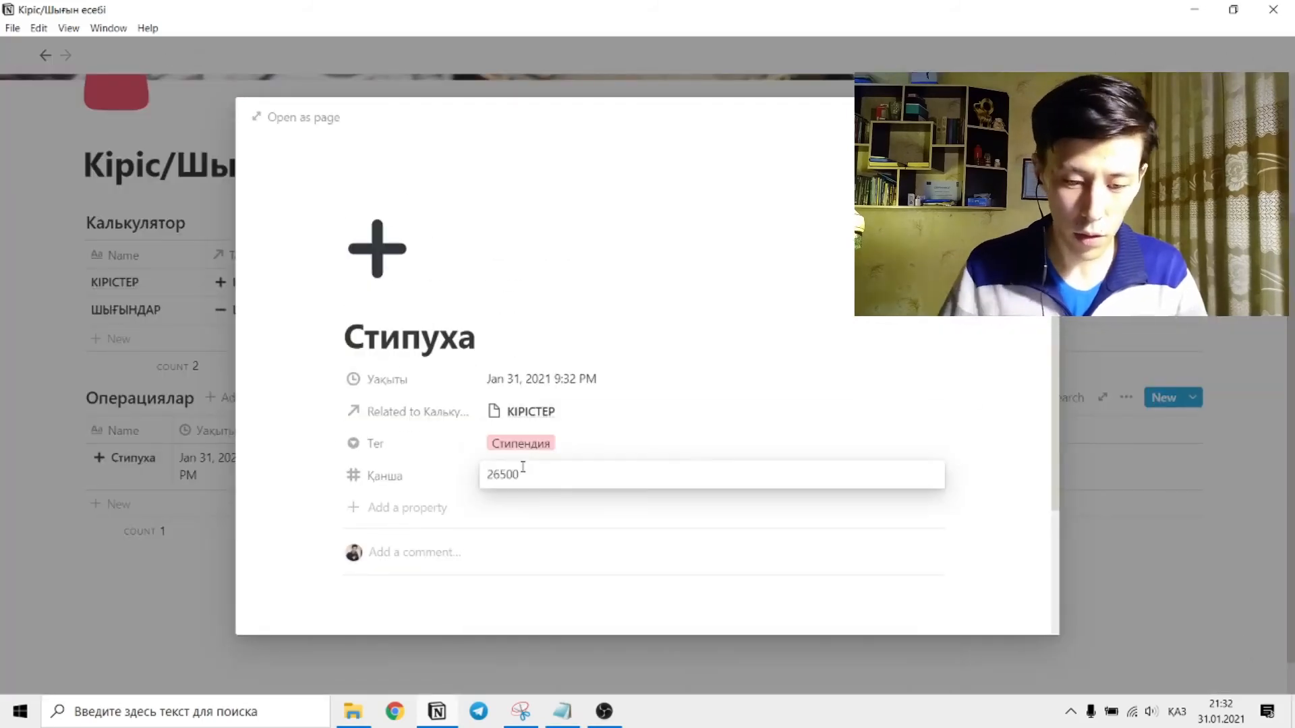
key("Return")
left_click(196, 613)
Widen the Уақыты column of the Операциялар table to fit the full date on one line, and delete the stray empty row.
left_click_drag(290, 430, 351, 430)
left_click(96, 488)
left_click(78, 487)
left_click(78, 487)
key("Delete")
Add an Астанаға entry to Операциялар from the ШЫҒЫН template, with the tag Транспорт and Қанша 5000, and close it.
left_click(1192, 398)
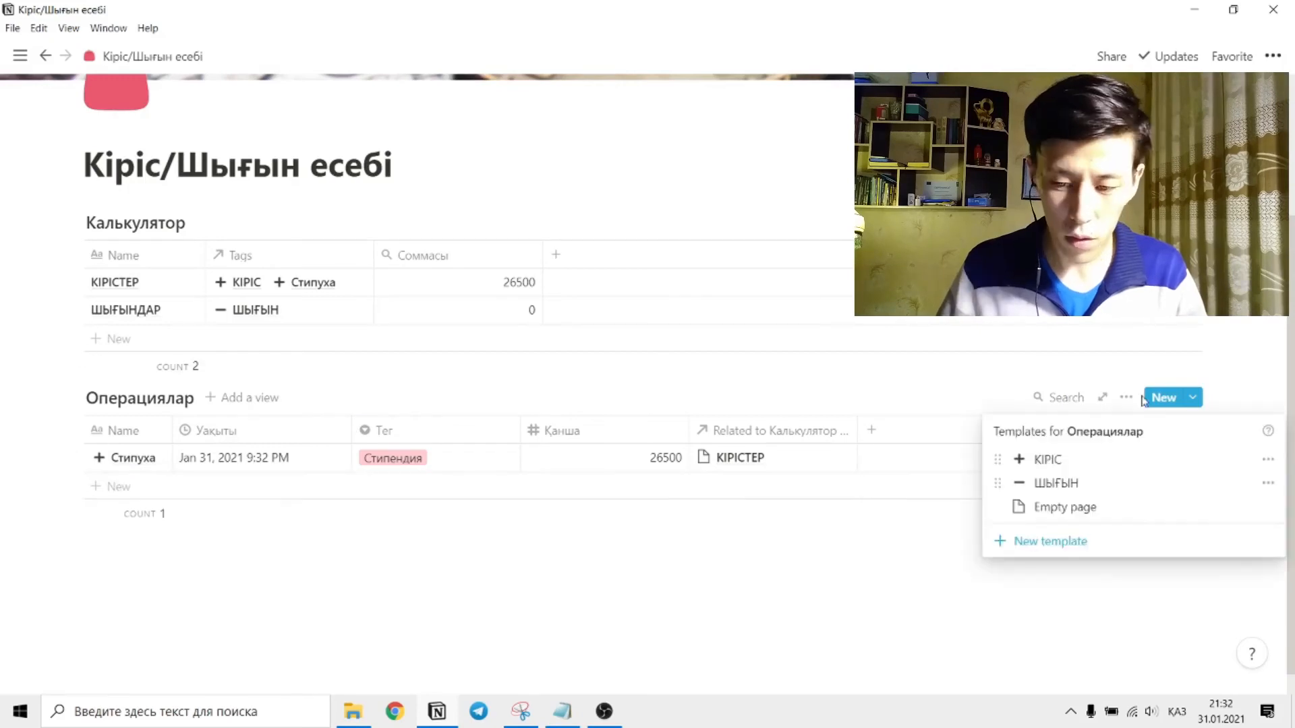
left_click(1164, 398)
left_click(393, 558)
left_click(429, 326)
type("Астанаға")
left_click(512, 443)
left_click(522, 540)
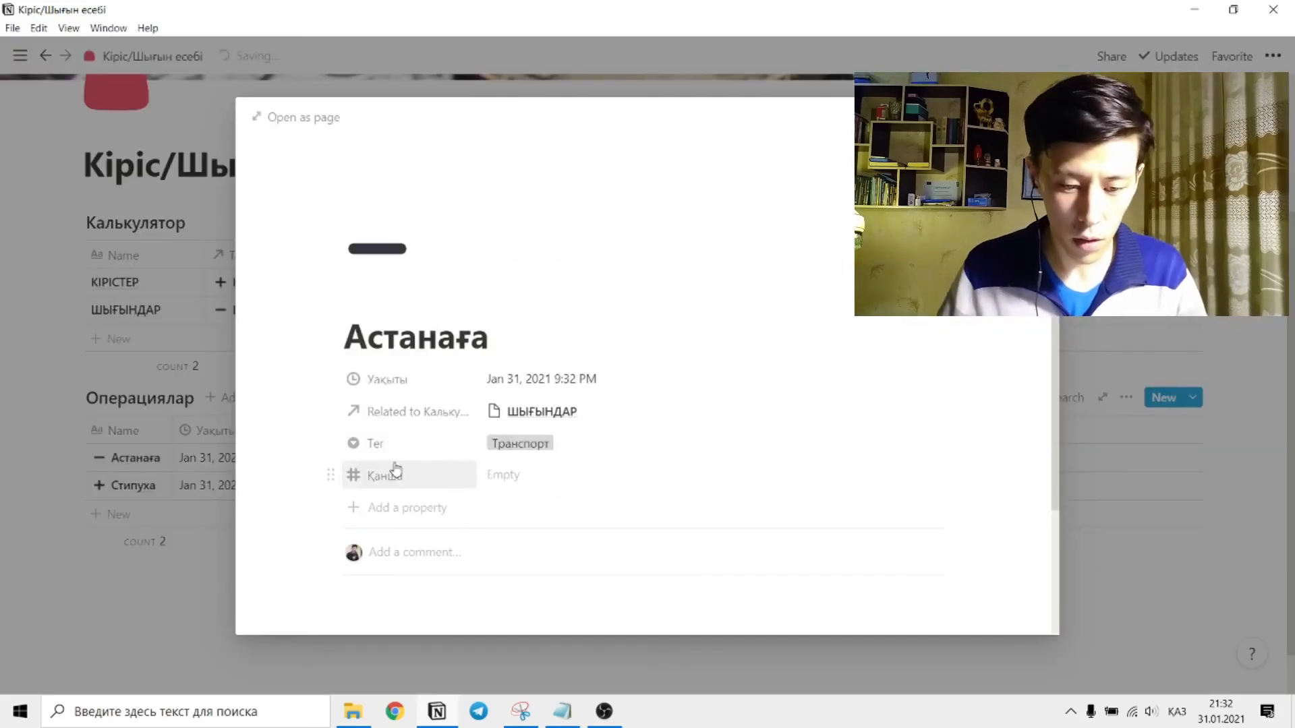
left_click(513, 473)
type("5000")
key("Return")
left_click(1188, 374)
Add a Плов entry to Операциялар from the ШЫҒЫН template, with the tag Тамақ and Қанша 3000, and close it.
left_click(1192, 398)
left_click(1164, 398)
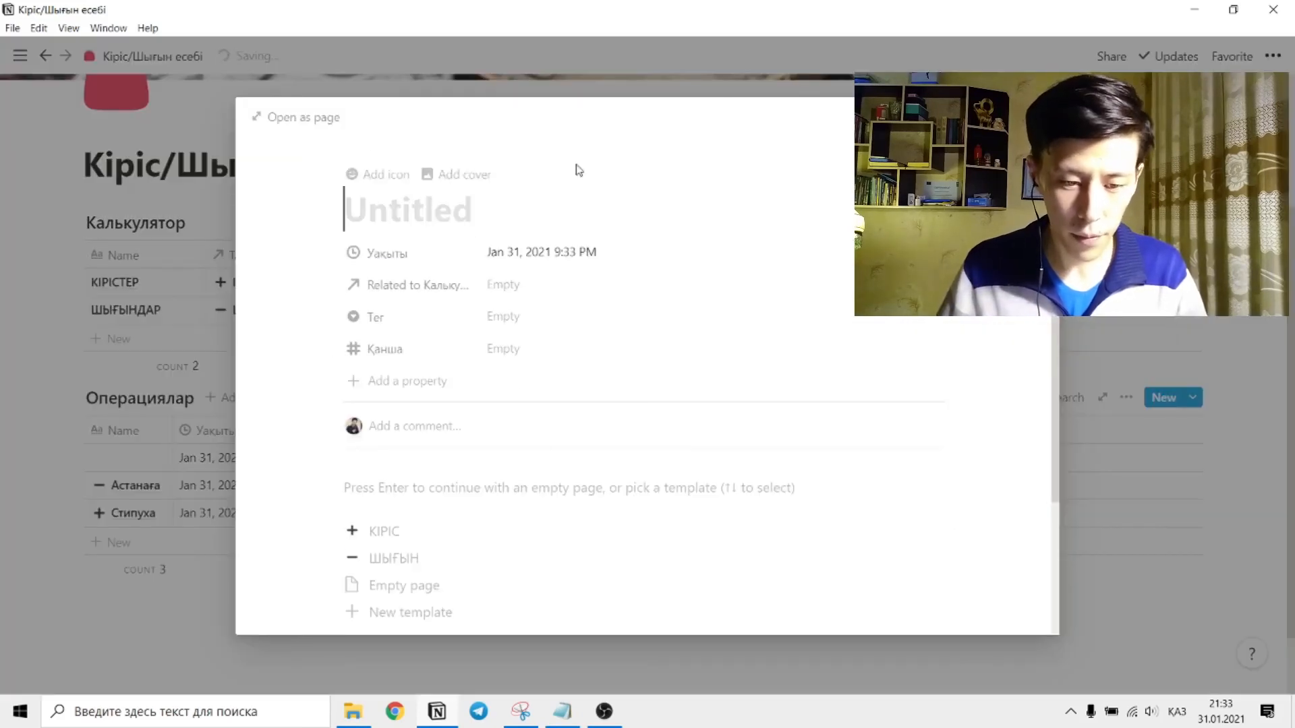
left_click(394, 559)
left_click(435, 340)
type("Плов")
left_click(513, 443)
left_click(519, 513)
left_click(504, 475)
type("3000")
key("Return")
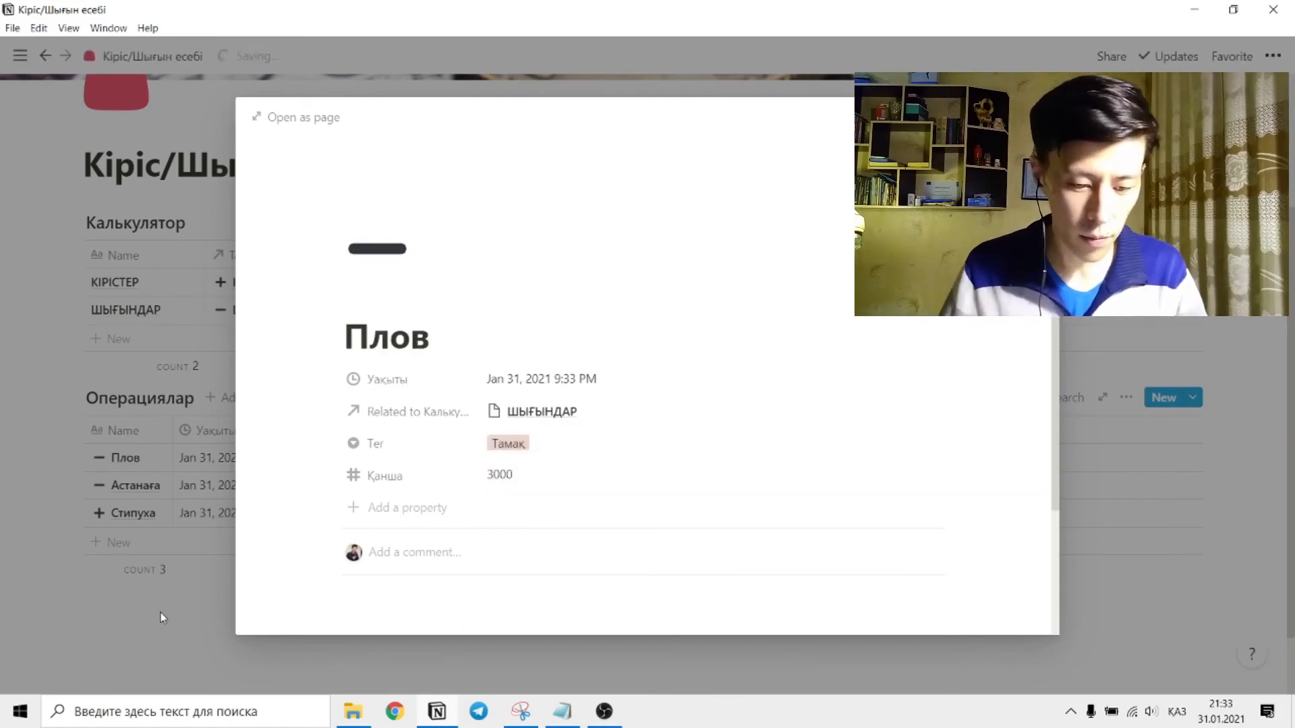
left_click(162, 615)
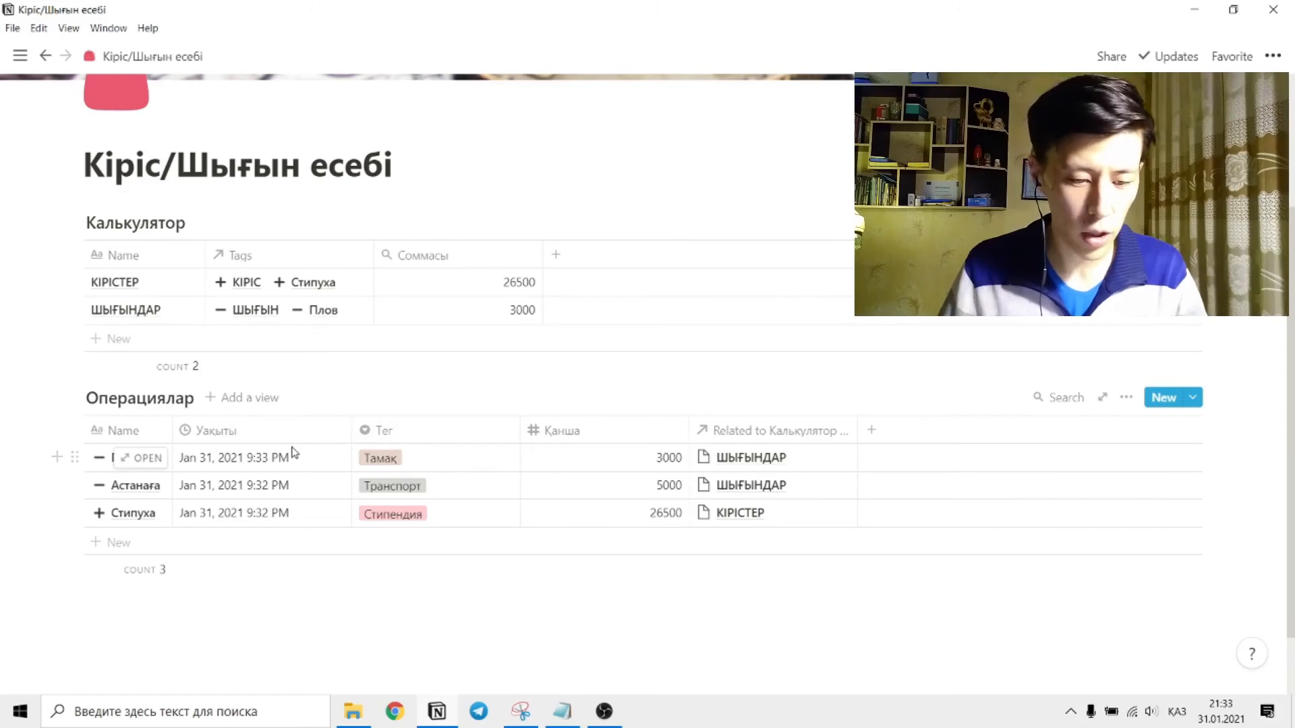
Narrow the Уақыты and Соммасы columns, and set the calculation under the Калькулятор table's Соммасы column to Range.
left_click_drag(350, 430, 315, 430)
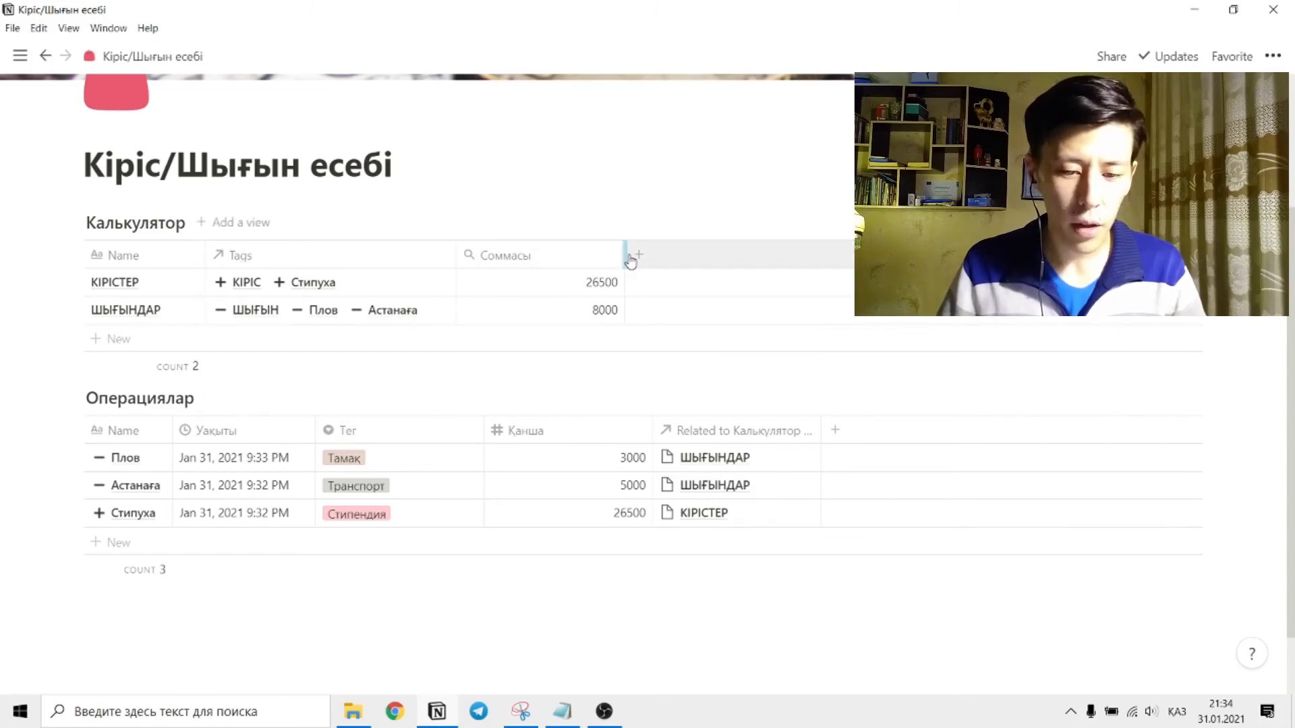
left_click_drag(624, 255, 570, 261)
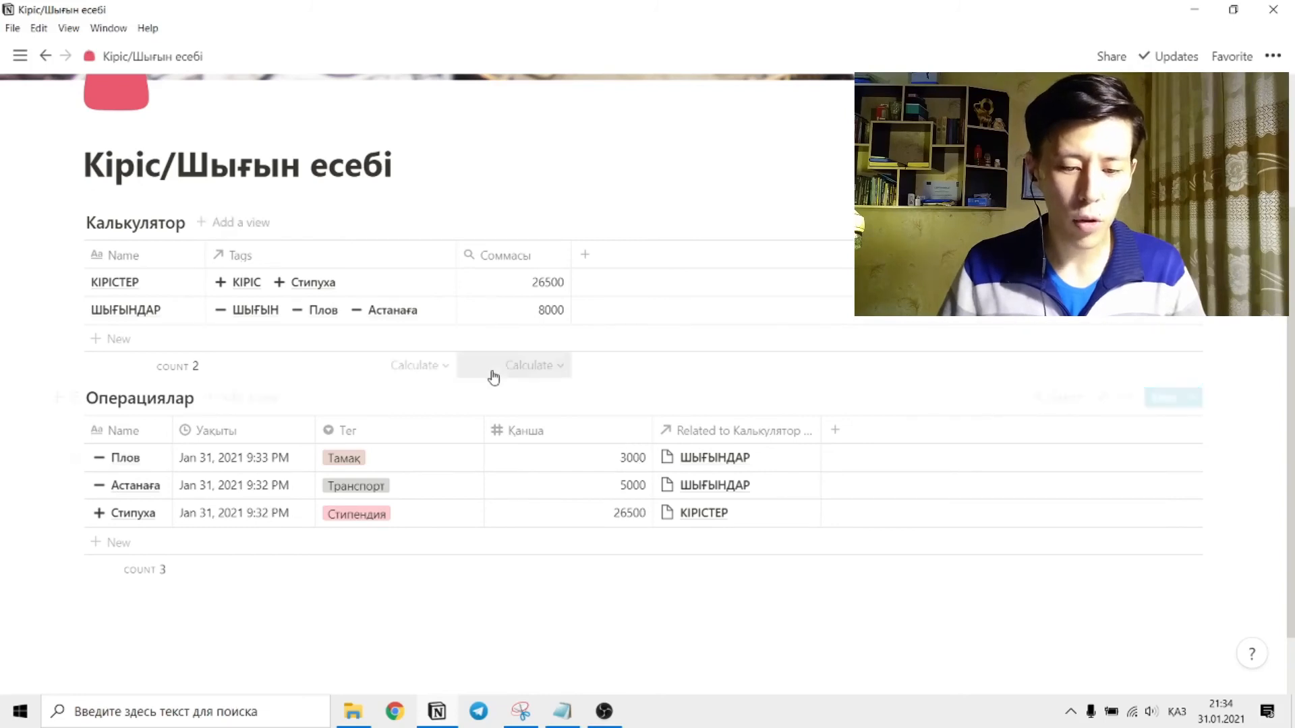
left_click(564, 368)
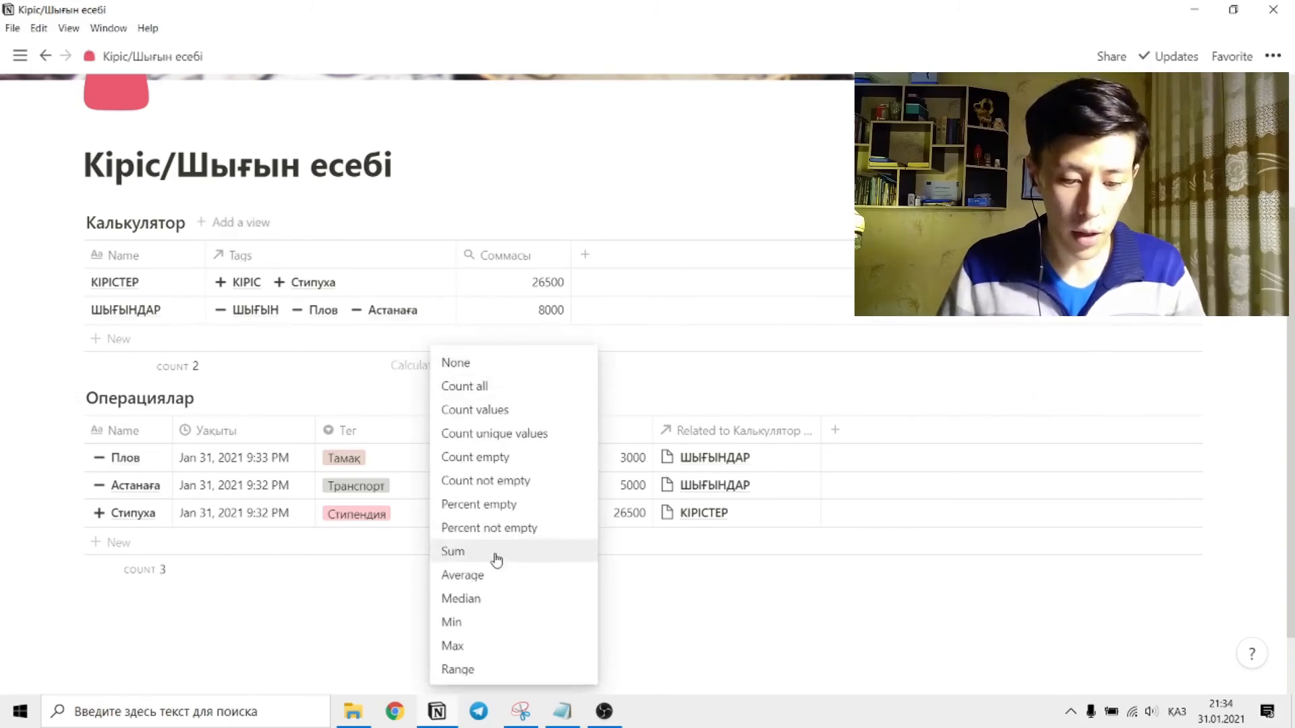
left_click(491, 669)
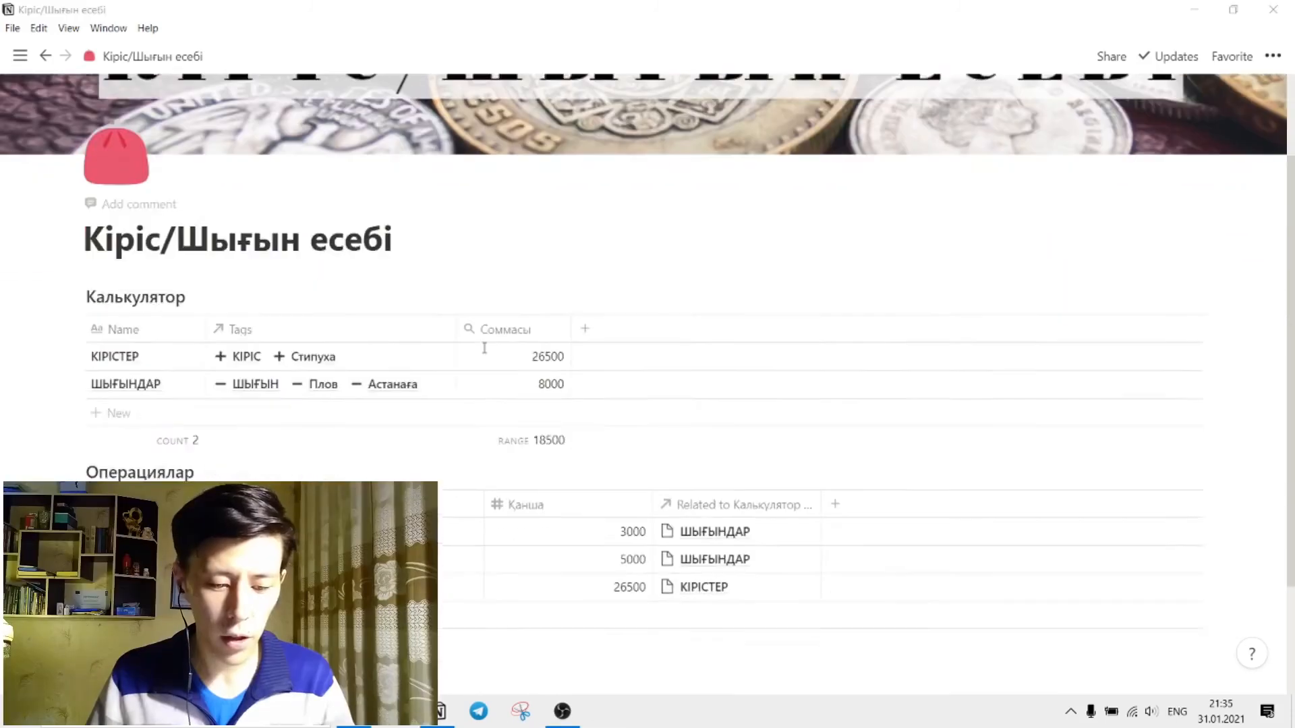
Hide the Tags property in the Калькулятор table's view and close its property settings.
scroll(465, 530, "down", 2)
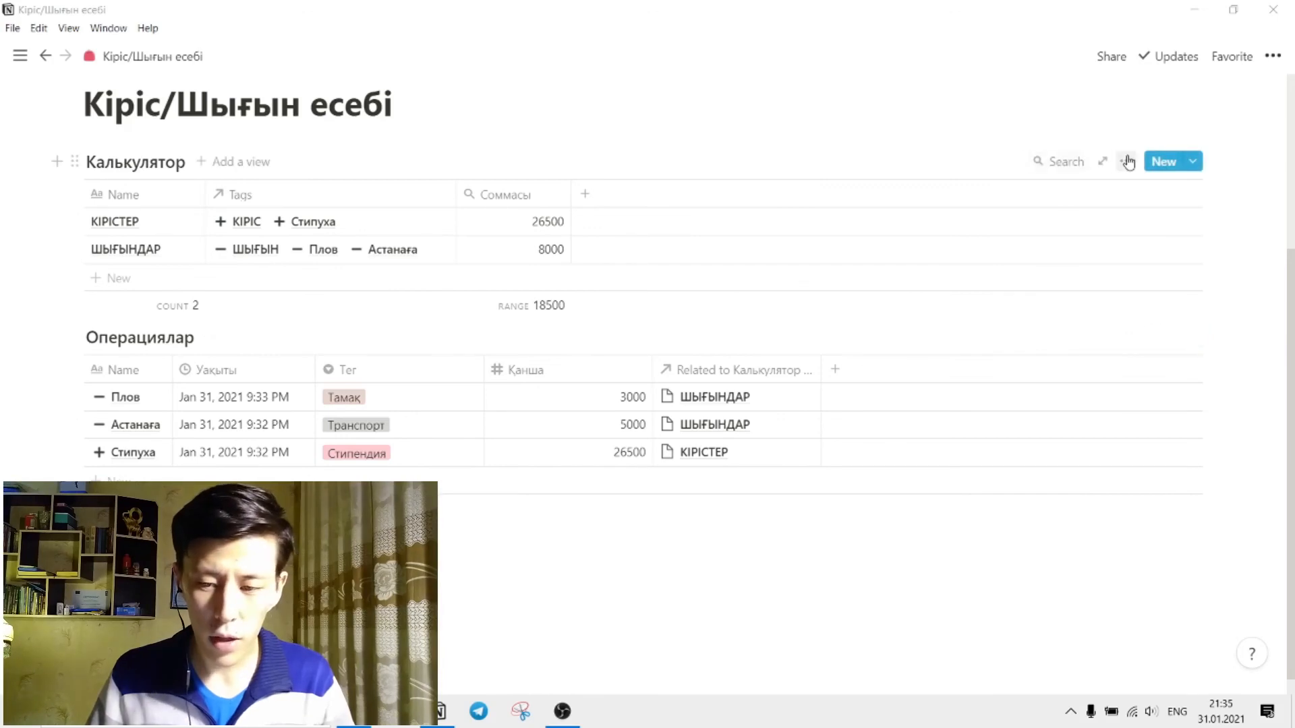
left_click(1126, 162)
left_click(1147, 303)
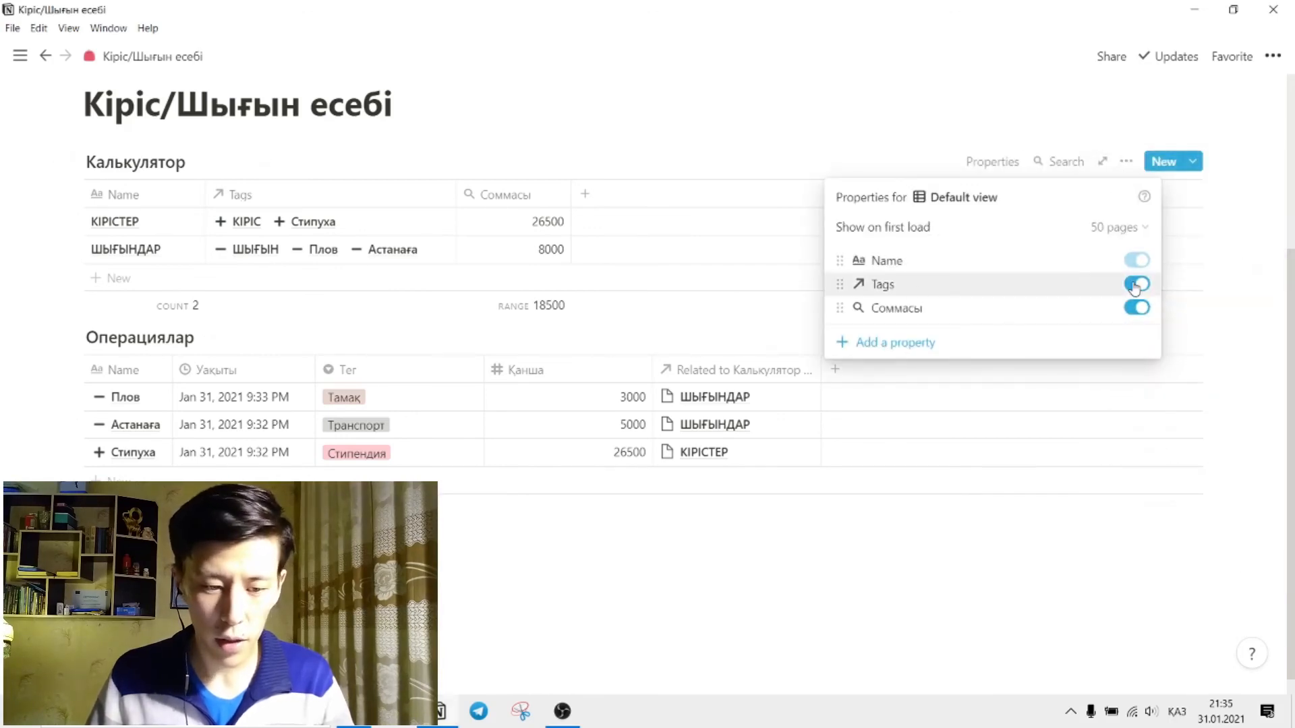
left_click(1135, 285)
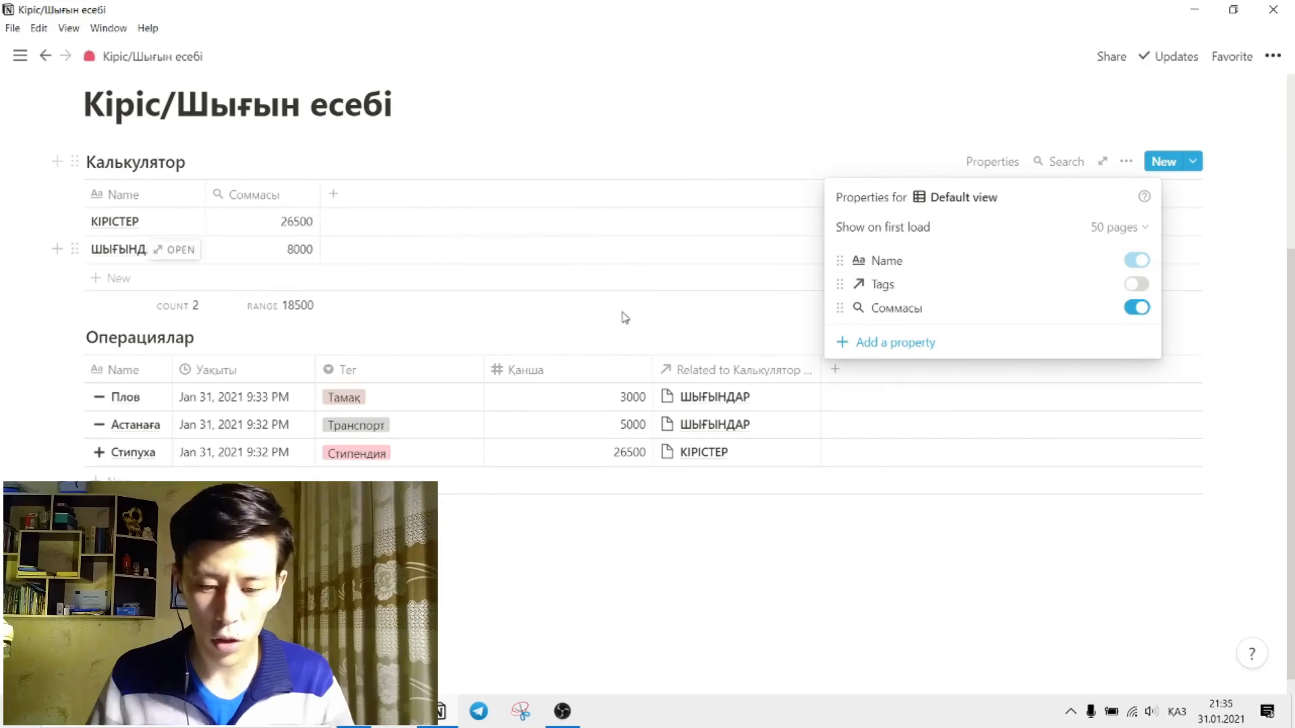
left_click(528, 337)
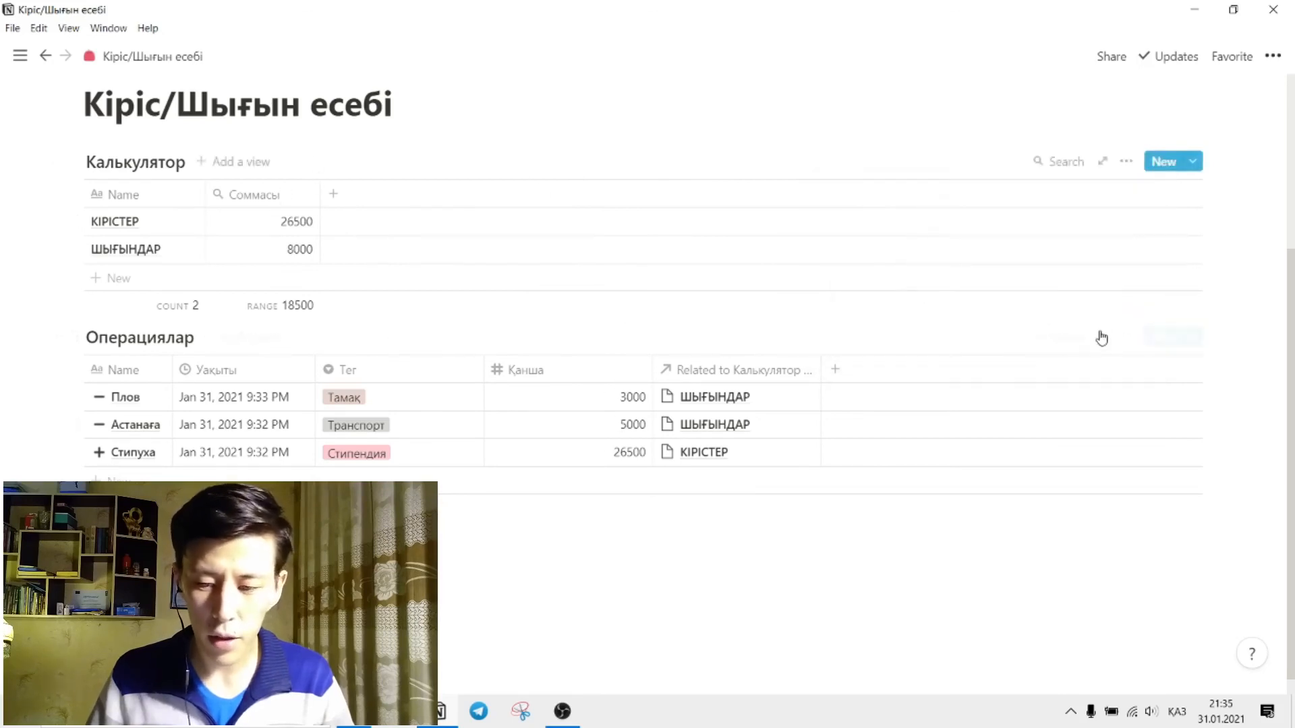
Hide the Related to Калькулятор (Tags) property in the Операциялар table and narrow its Қанша column.
left_click(1126, 337)
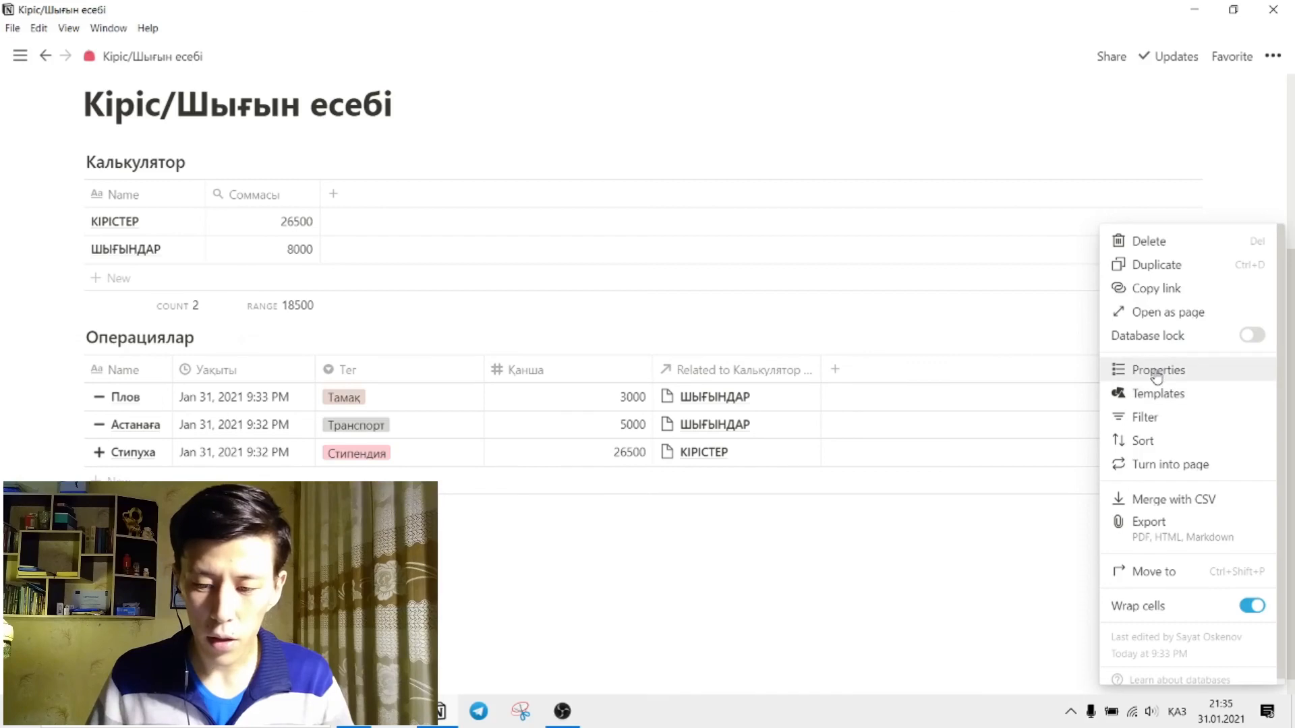
left_click(1157, 371)
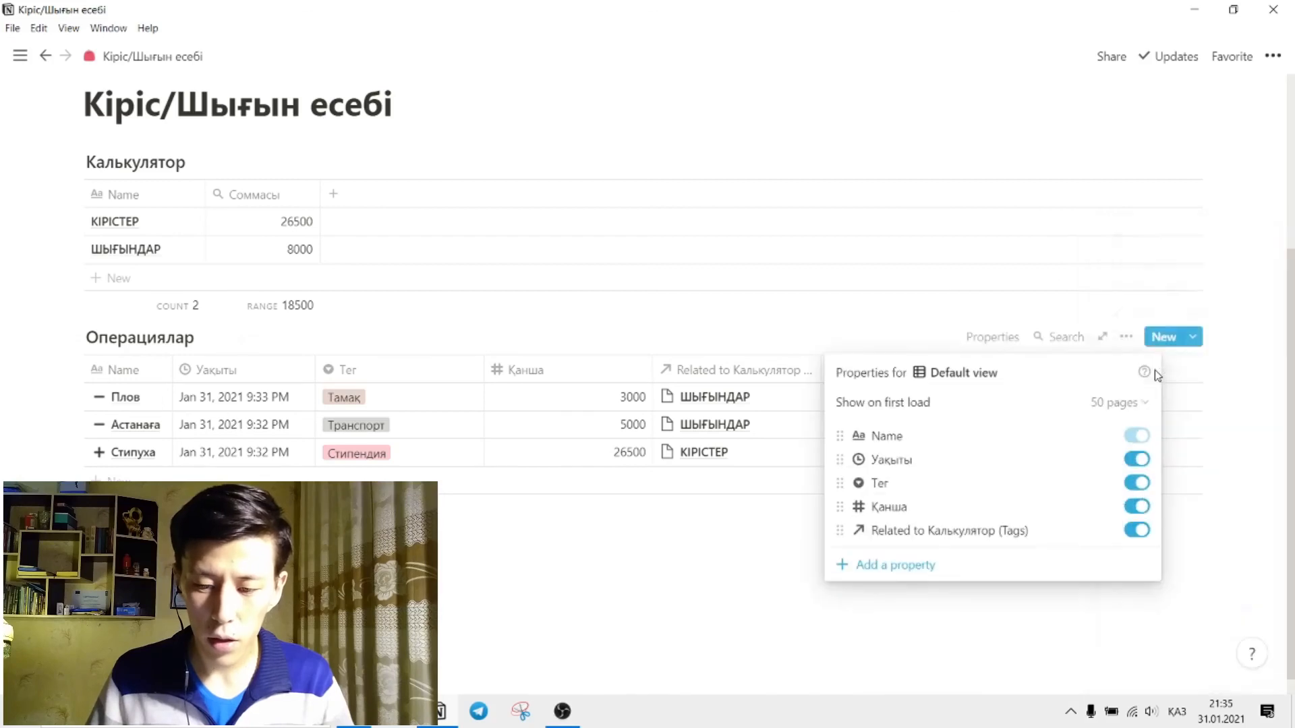
left_click(1135, 530)
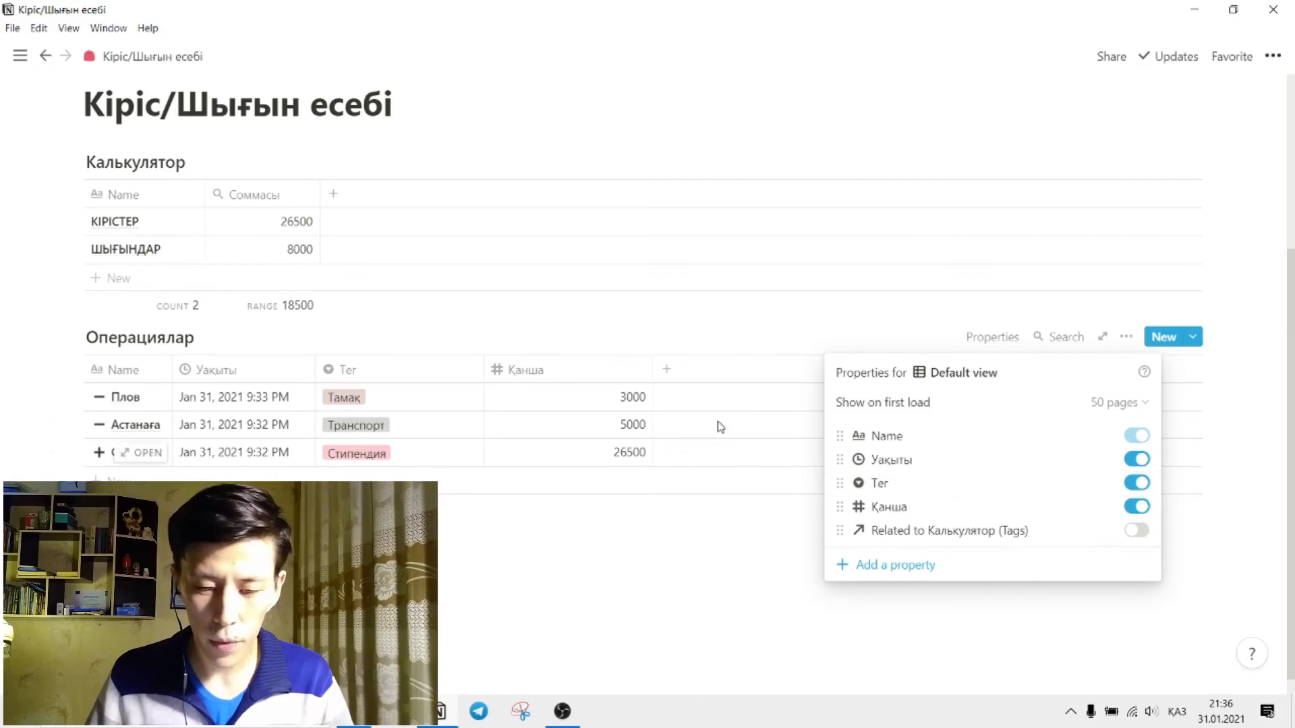
left_click(522, 328)
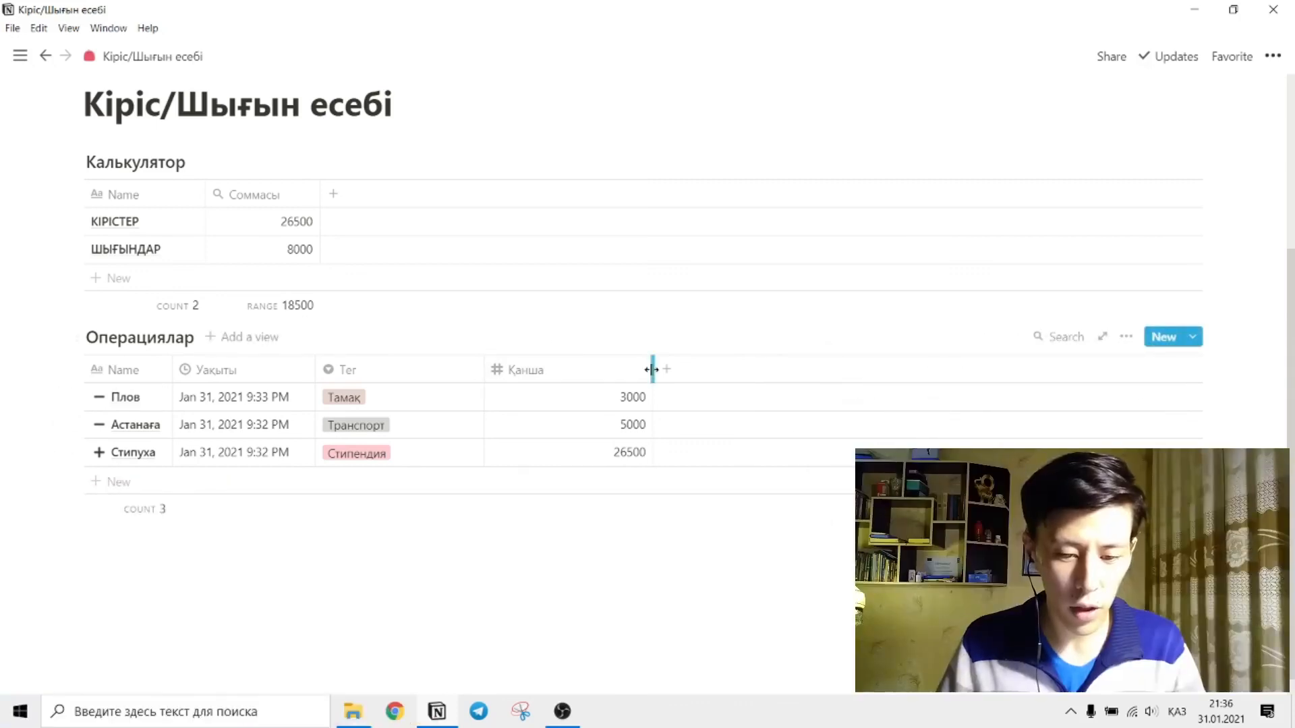
left_click_drag(651, 369, 568, 370)
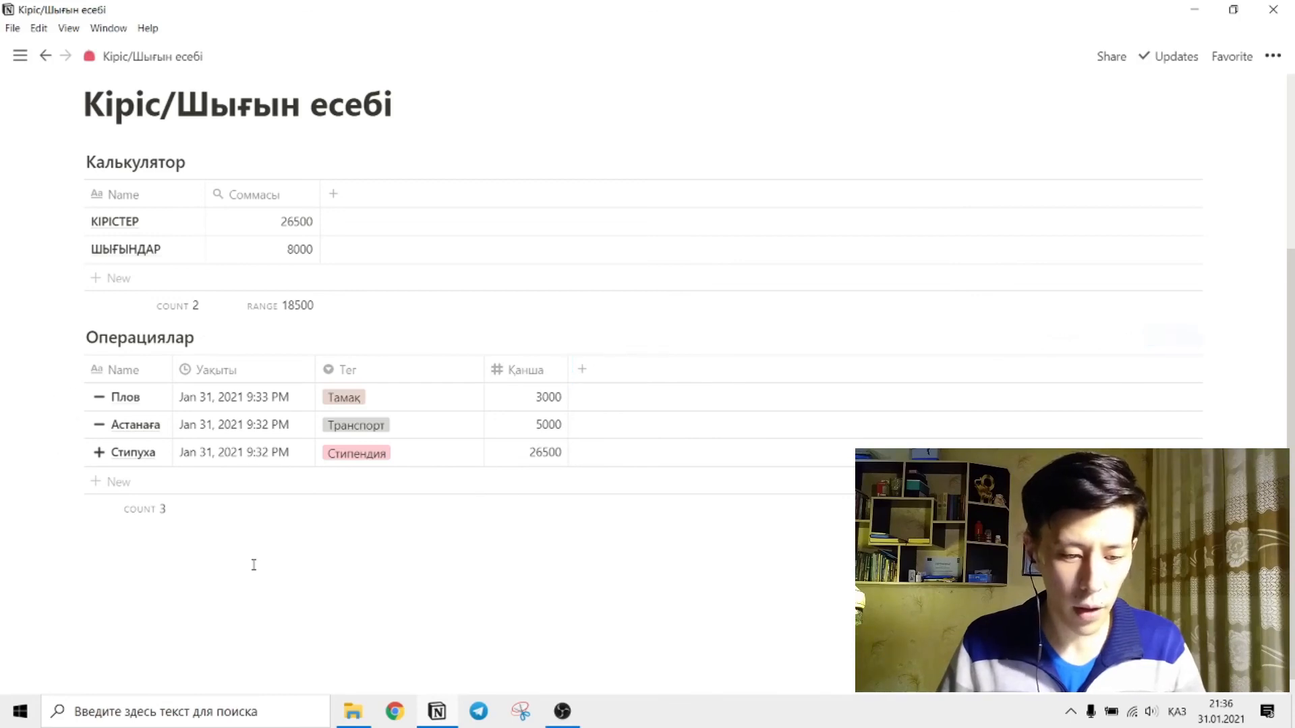
scroll(277, 509, "up", 1)
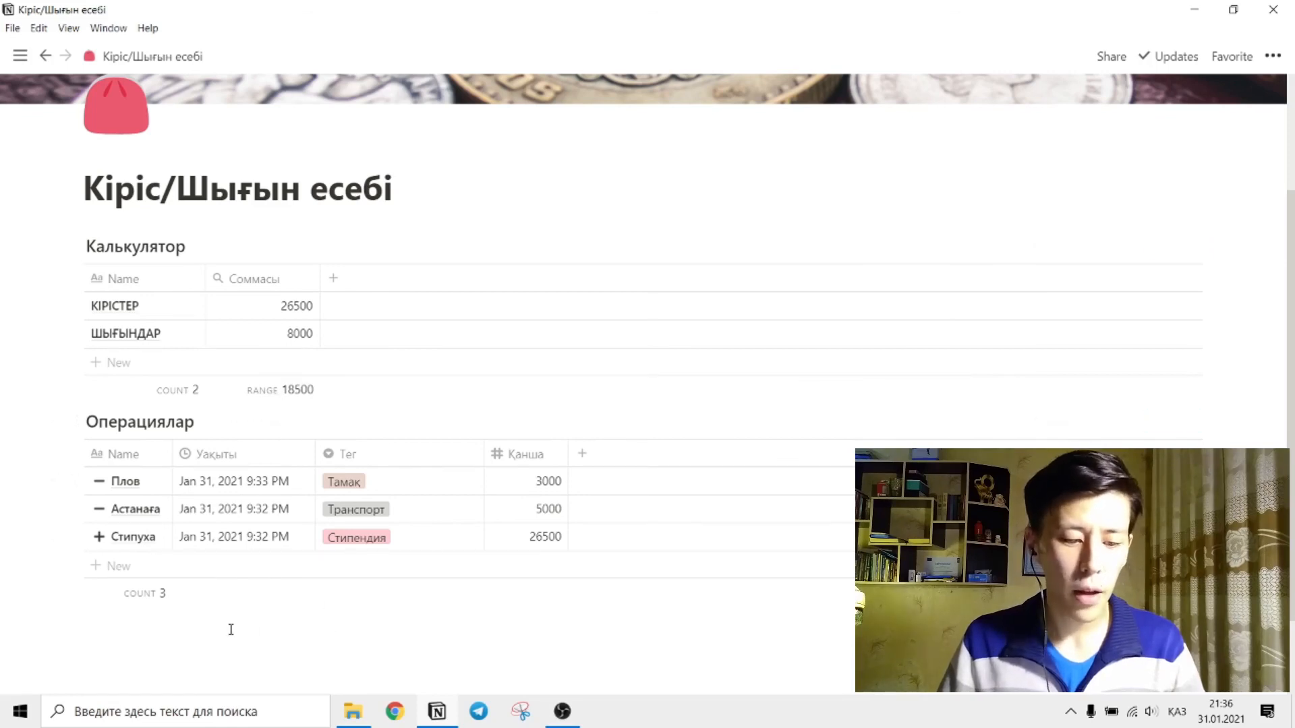
scroll(427, 607, "up", 2)
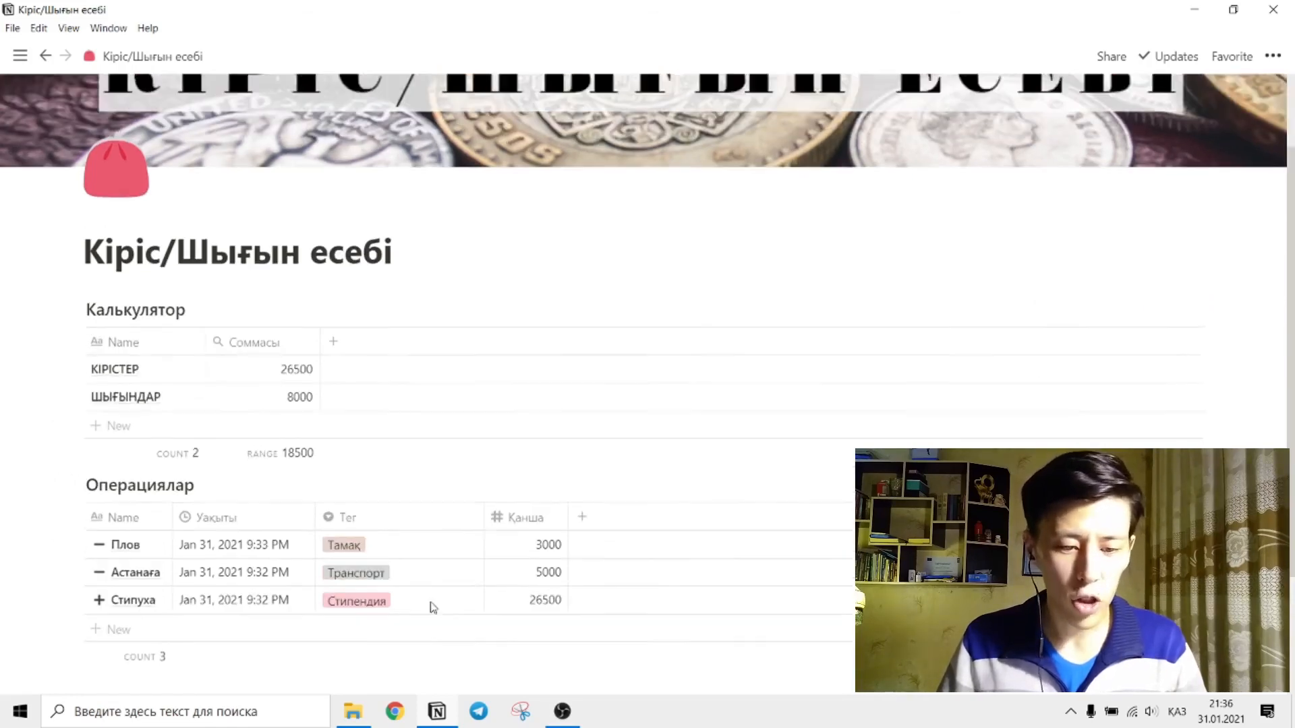